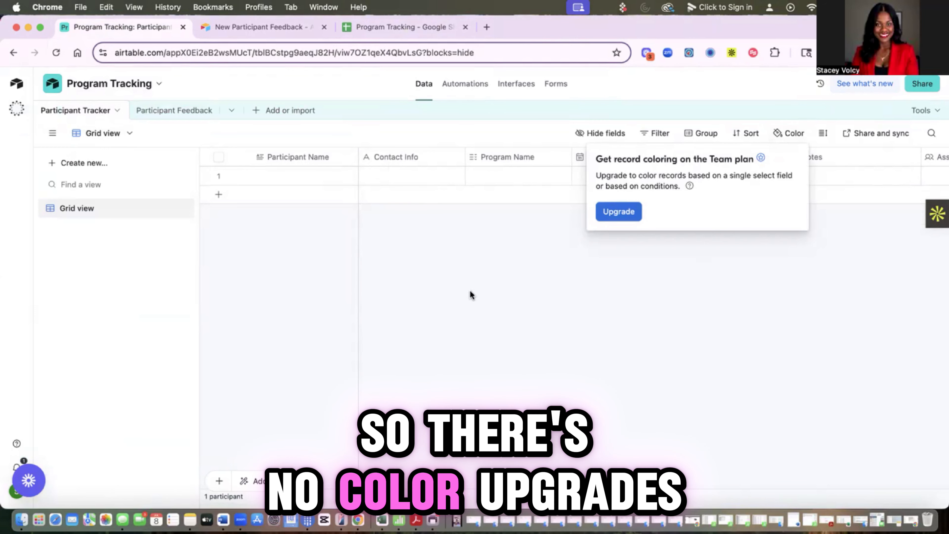
# Step: Dismiss the record coloring upgrade offer and inspect row 1's Contact Info and Program Name options
pyautogui.click(452, 278)
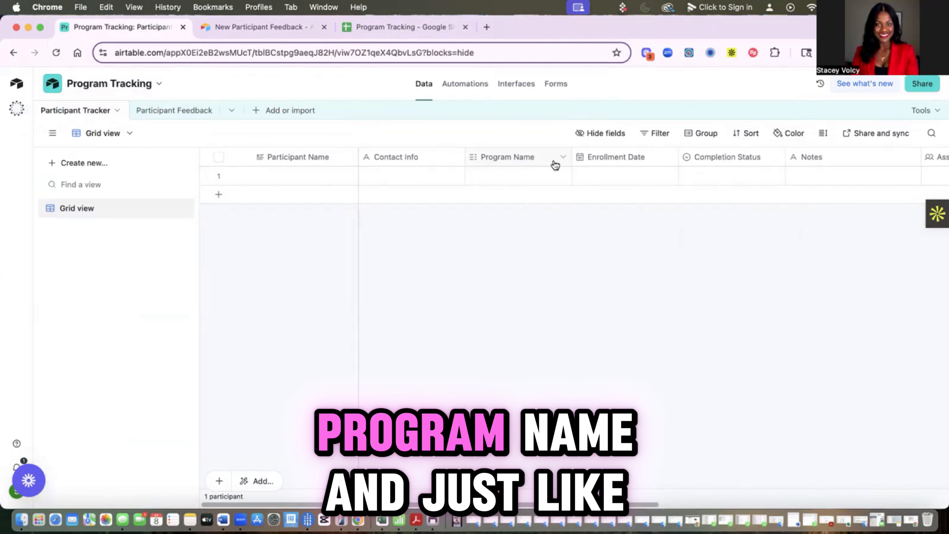
pyautogui.click(562, 178)
pyautogui.click(463, 179)
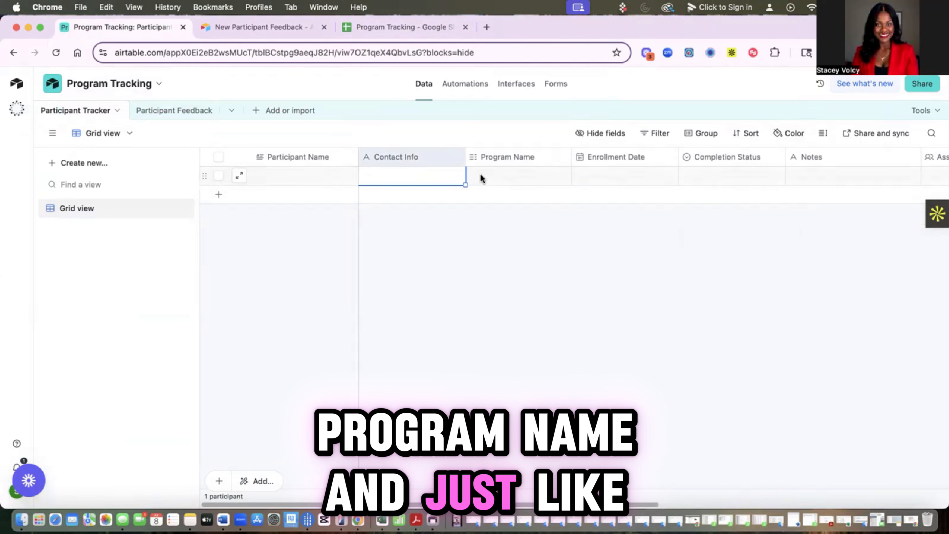
pyautogui.click(476, 176)
pyautogui.click(476, 175)
pyautogui.click(409, 179)
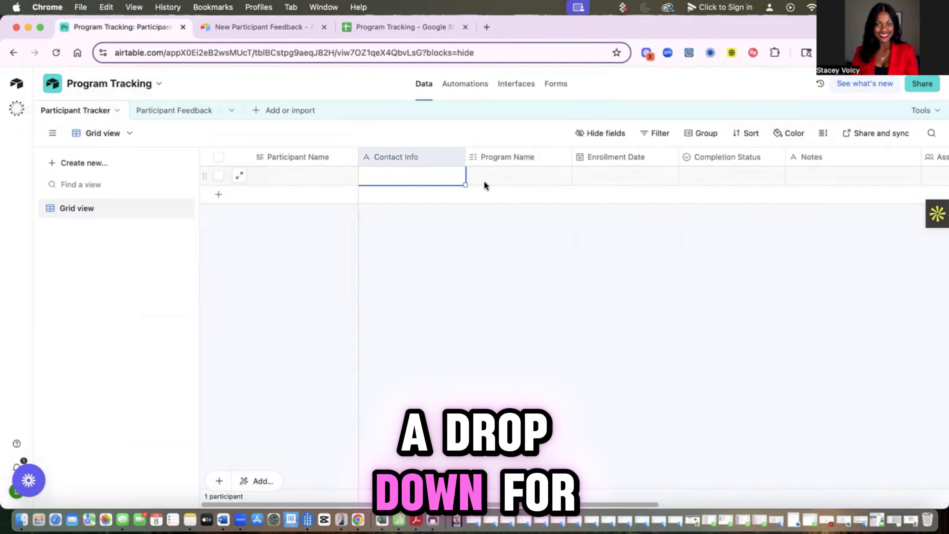
# Step: Check row 1's Enrollment Date, Completion Status and Assigned Staff choices, scrolling through to Participant Feedback
pyautogui.click(617, 174)
pyautogui.click(758, 181)
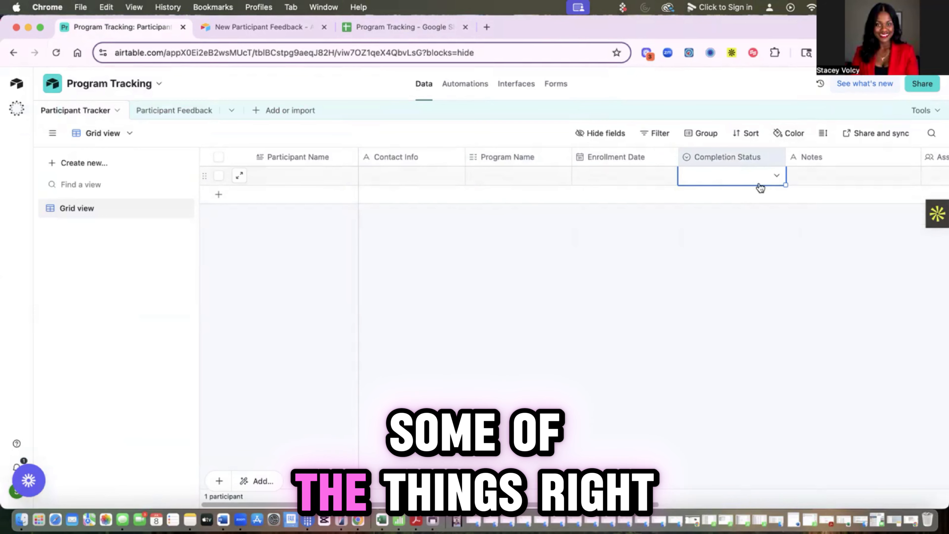
pyautogui.click(778, 179)
pyautogui.click(807, 194)
pyautogui.hscroll(7, 799, 184)
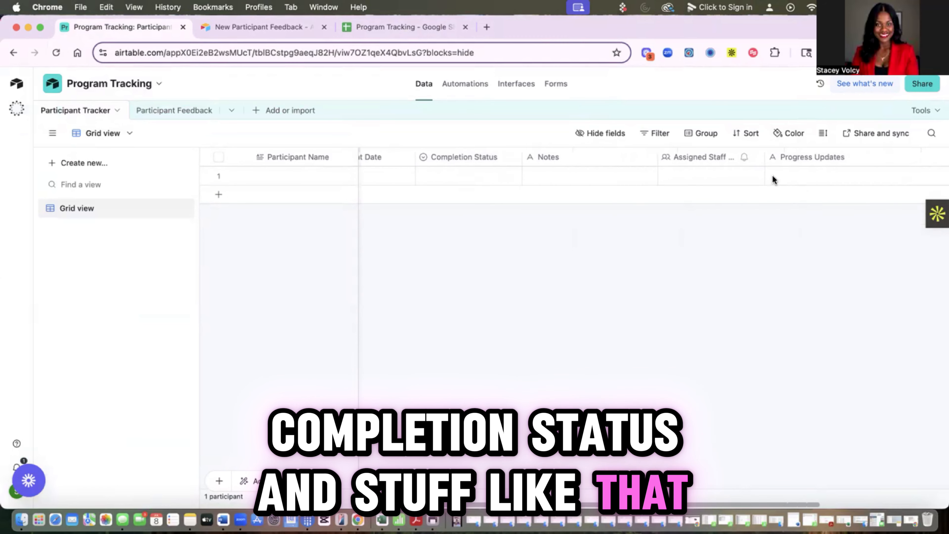
pyautogui.click(711, 175)
pyautogui.click(658, 176)
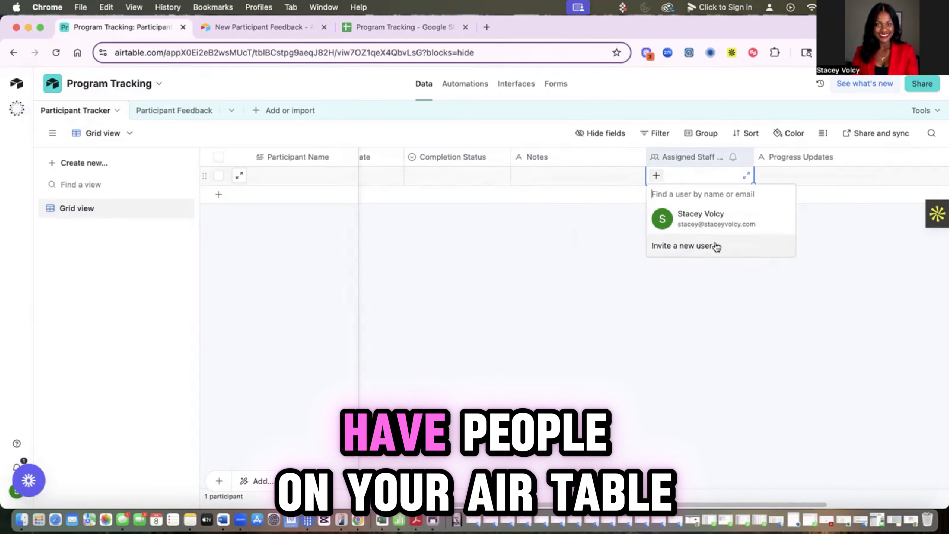
pyautogui.click(607, 216)
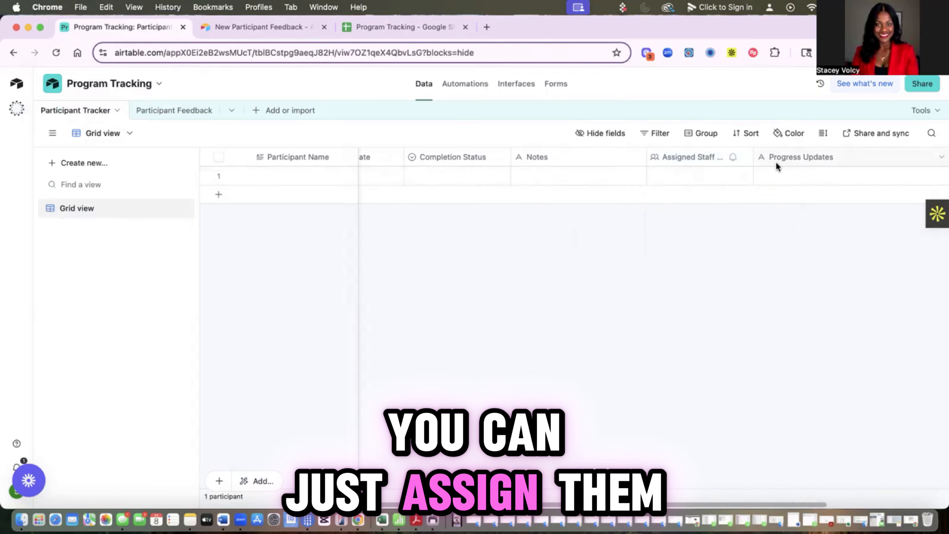
pyautogui.hscroll(10, 773, 173)
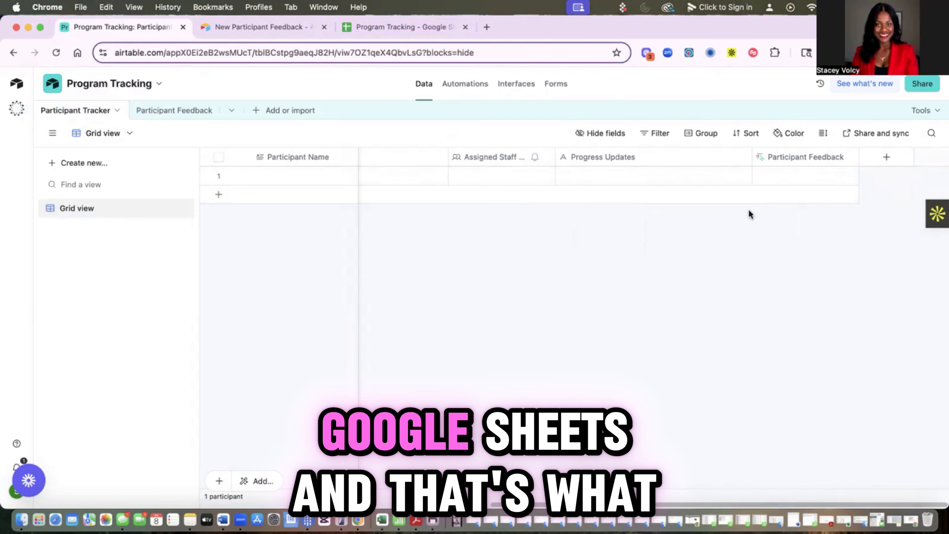
# Step: In the Program Tracking sheet, enter the participant's name in A2 and contact e-mail in B2
pyautogui.click(400, 24)
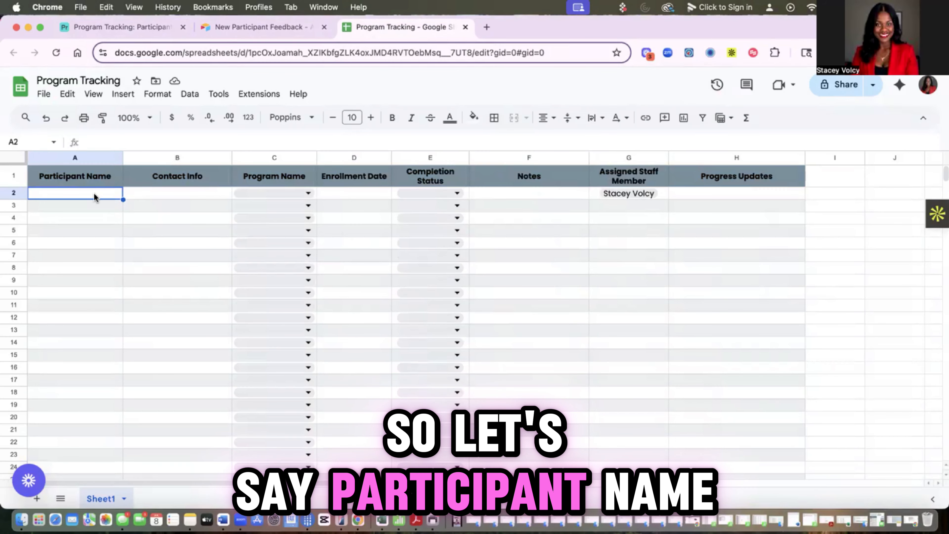
pyautogui.write('Jane Doe')
pyautogui.press('Tab')
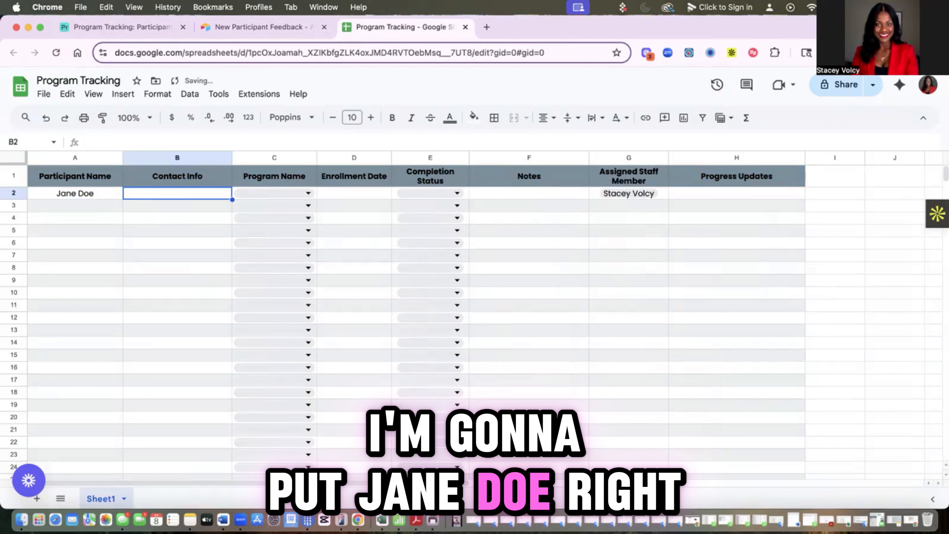
pyautogui.write('Call me a')
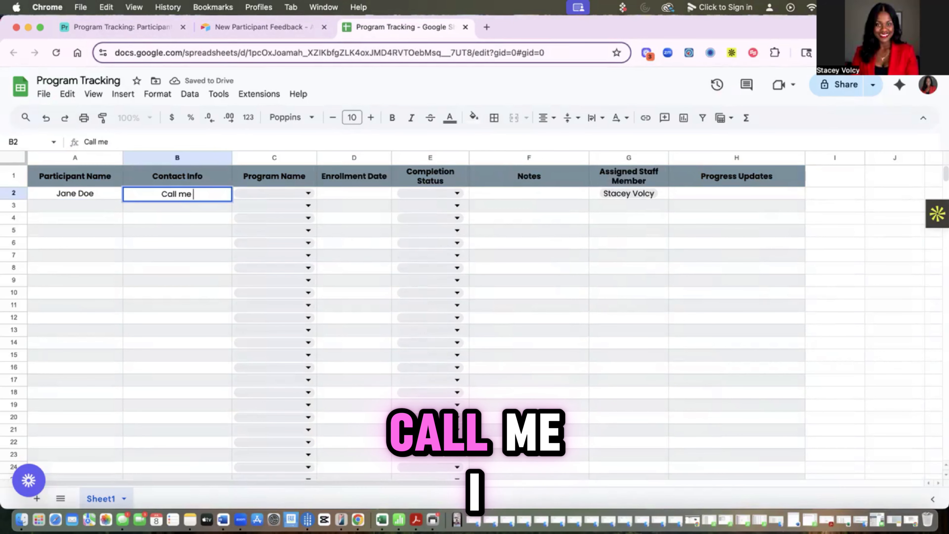
pyautogui.press('BackSpace')
pyautogui.press('BackSpace')
pyautogui.press('BackSpace')
pyautogui.press('BackSpace')
pyautogui.press('BackSpace')
pyautogui.press('BackSpace')
pyautogui.press('BackSpace')
pyautogui.press('BackSpace')
pyautogui.press('BackSpace')
pyautogui.write('a')
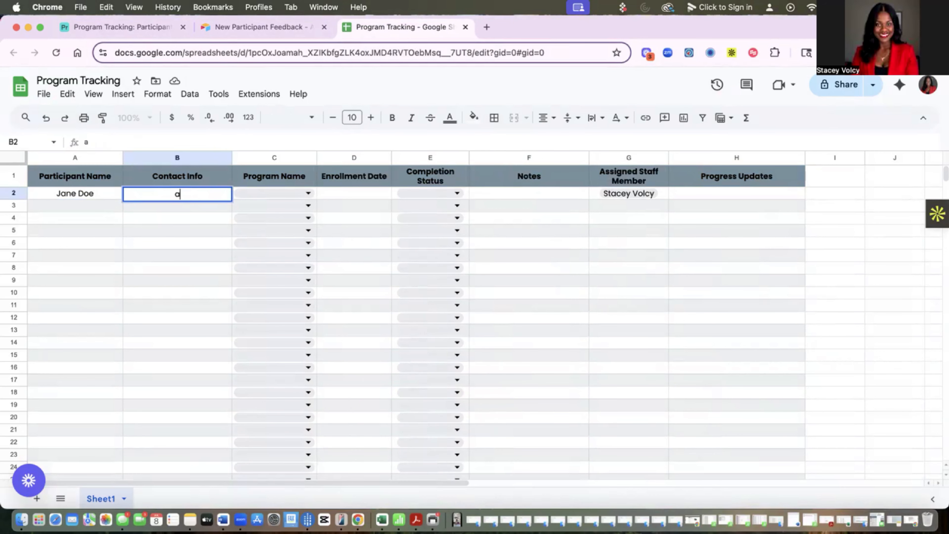
pyautogui.write('bc@1')
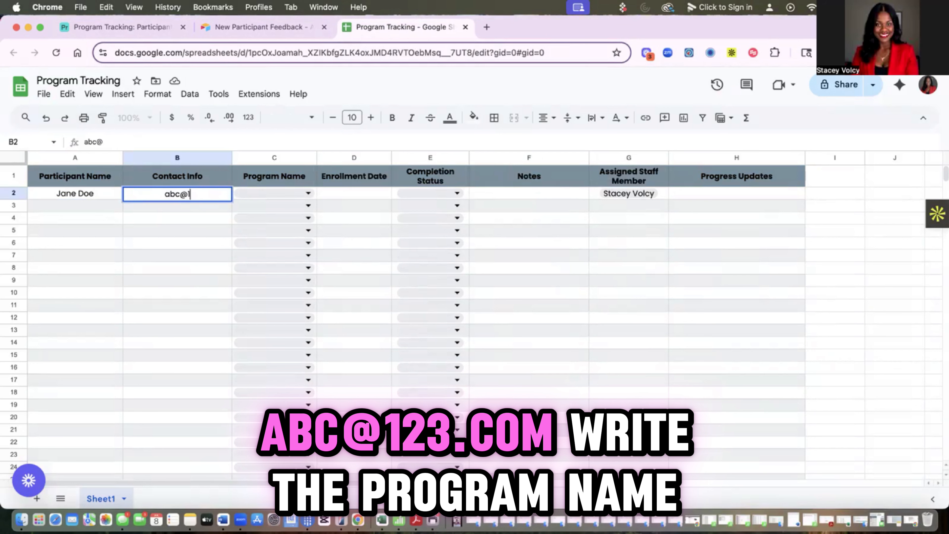
pyautogui.write('23.com')
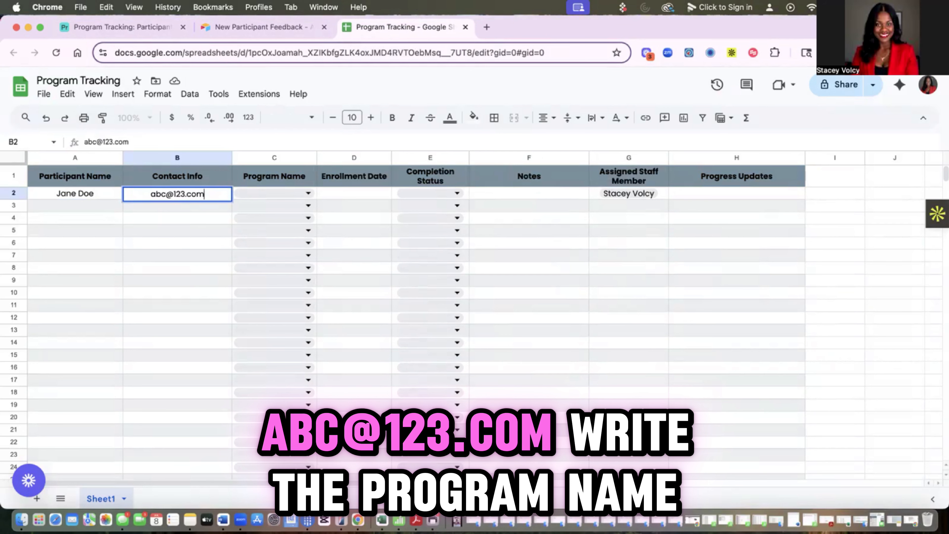
pyautogui.scroll(-2, 371, 230)
pyautogui.hscroll(2, 371, 230)
pyautogui.hscroll(-2, 392, 232)
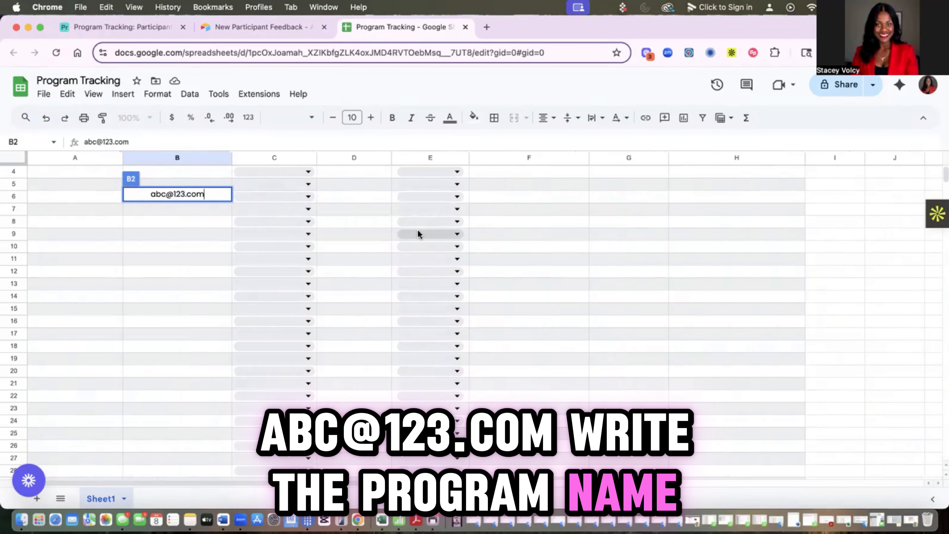
pyautogui.click(294, 246)
# Step: Set C2's Program Name to Program 1 and begin the enrollment date in D2
pyautogui.scroll(2, 192, 236)
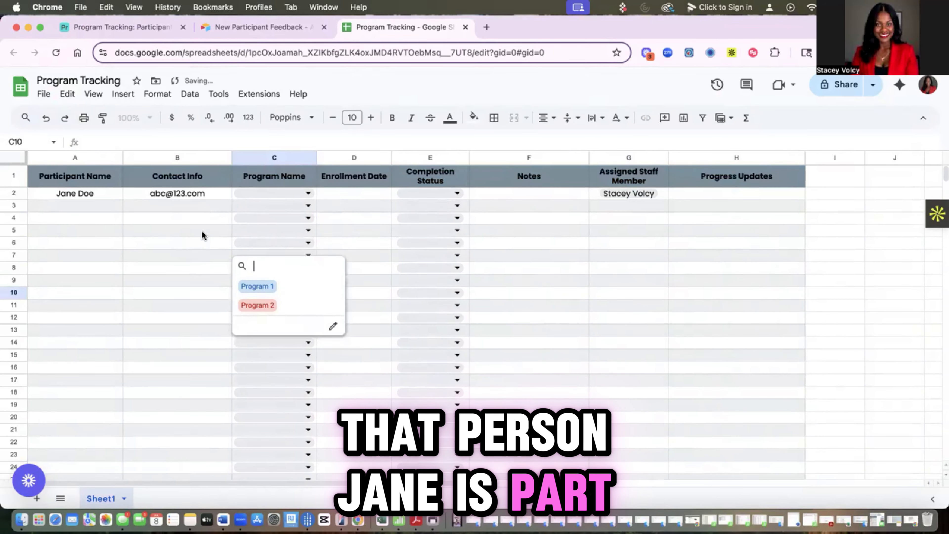
pyautogui.click(306, 194)
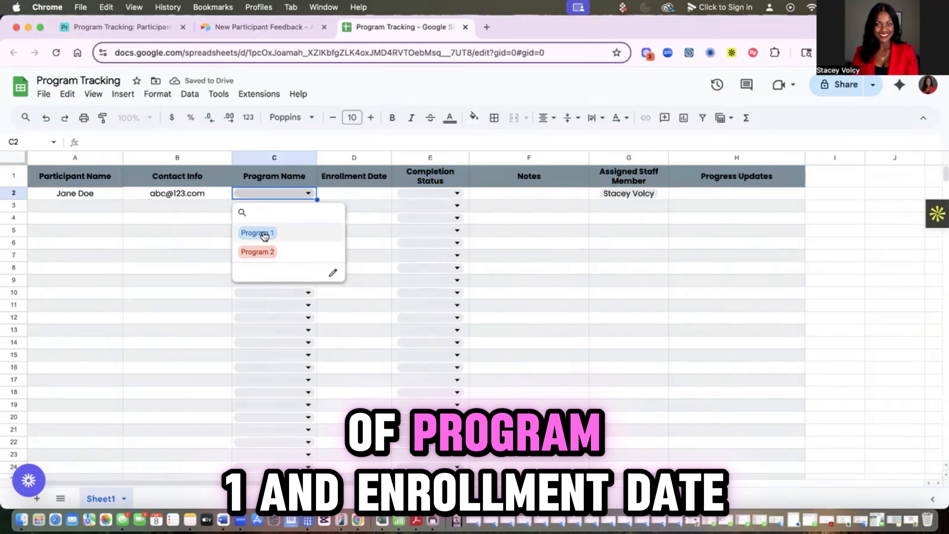
pyautogui.click(264, 233)
pyautogui.click(360, 194)
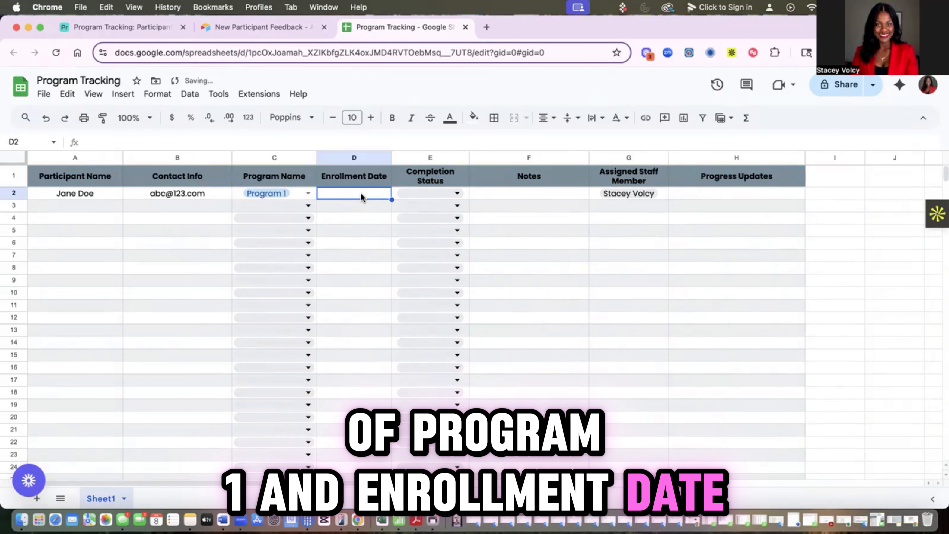
pyautogui.write('t')
pyautogui.press('Return')
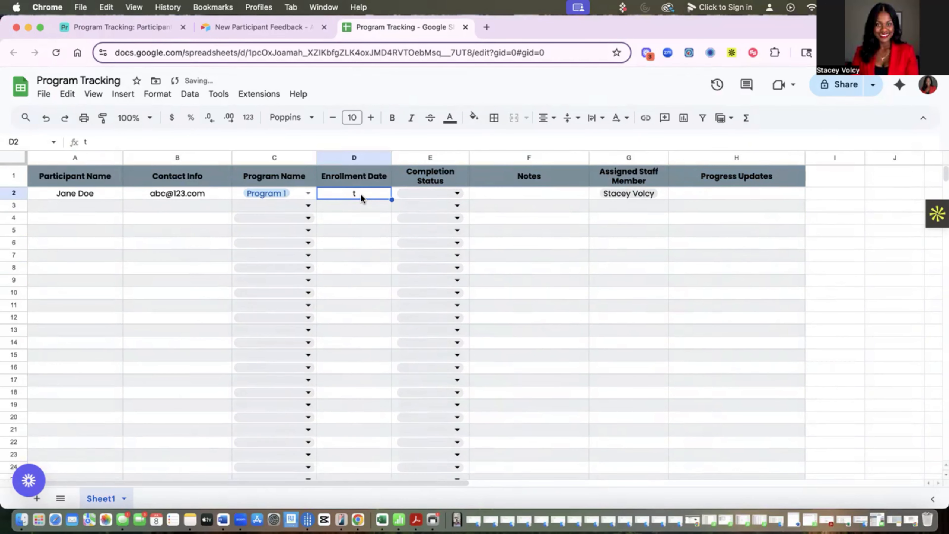
# Step: Enter enrollment date 07/08/25, set status to Still in Program, and add the note 'No notes (SV)'
pyautogui.write('07/08')
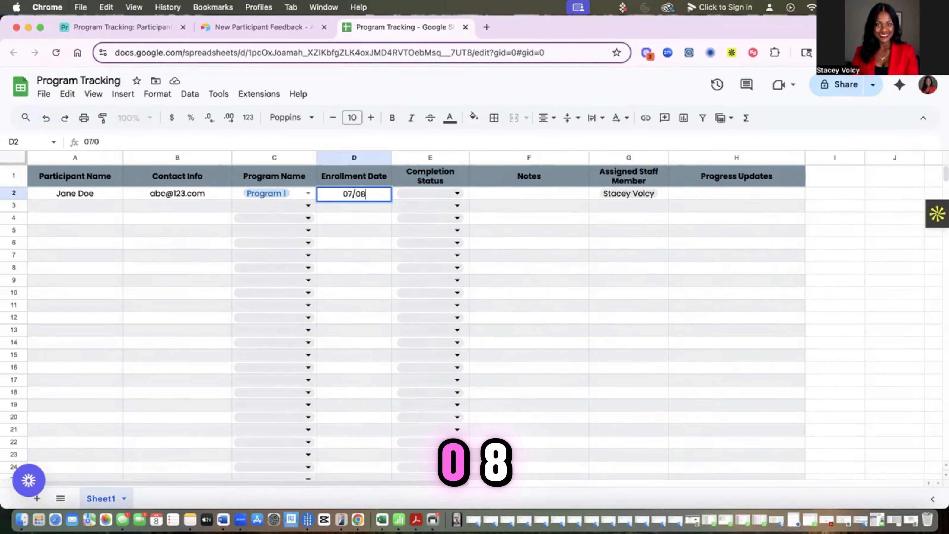
pyautogui.write('/25')
pyautogui.click(429, 193)
pyautogui.click(449, 228)
pyautogui.click(521, 200)
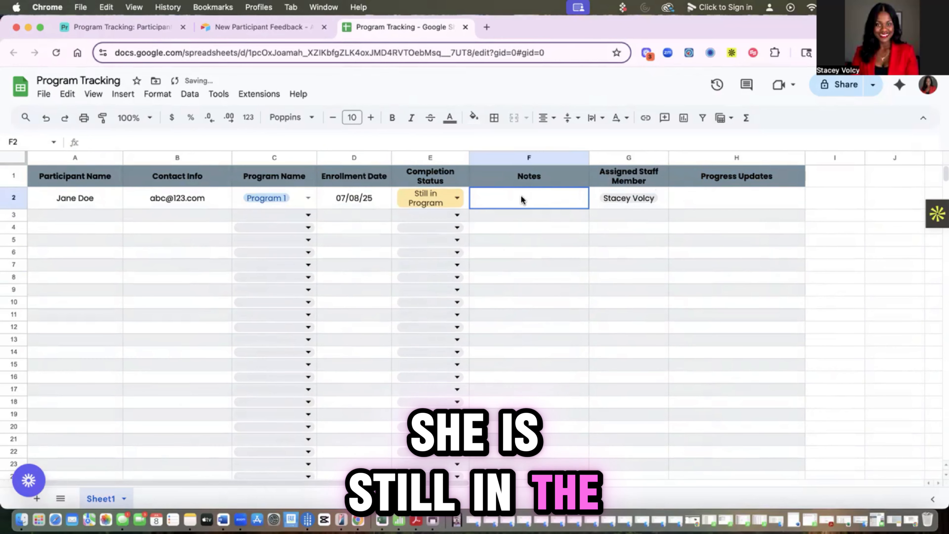
pyautogui.write('No note')
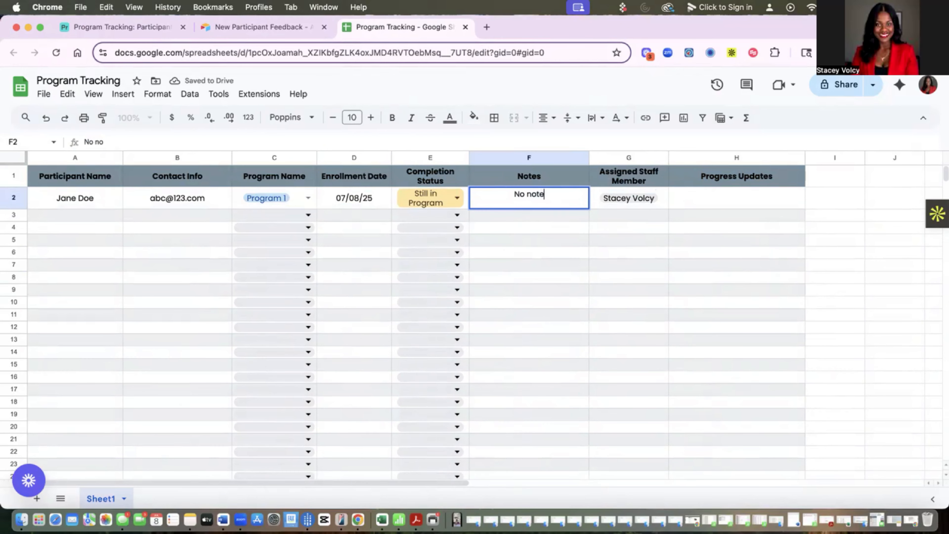
pyautogui.write('s (SV)')
pyautogui.click(700, 207)
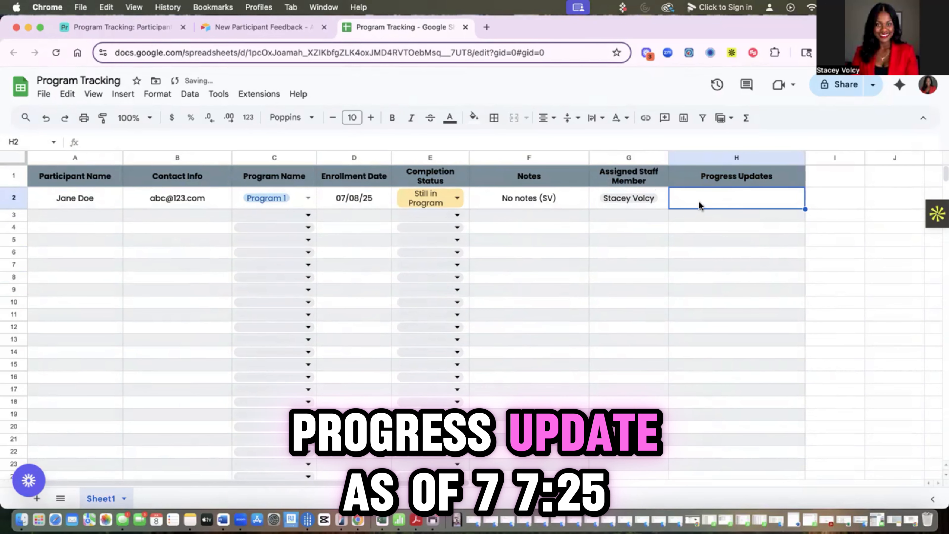
# Step: Enter the 7/7/25 progress update saying the participant started Program 1, signed (SV), in H2
pyautogui.write('as of ')
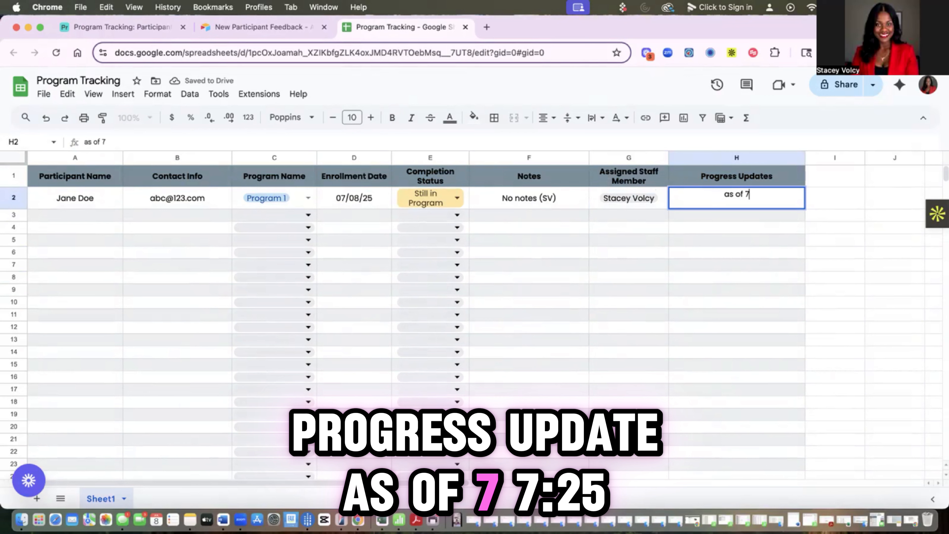
pyautogui.write('7/7/2')
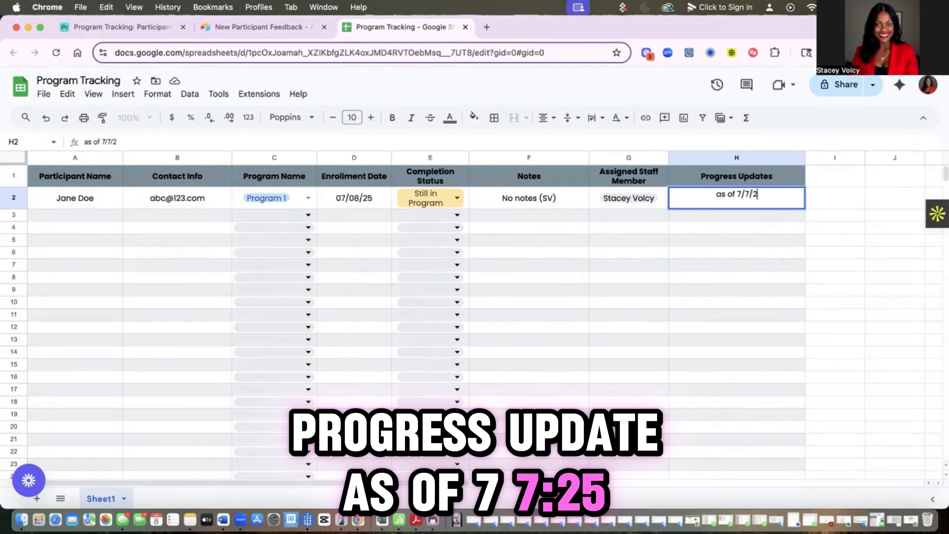
pyautogui.write('5 - Jane st')
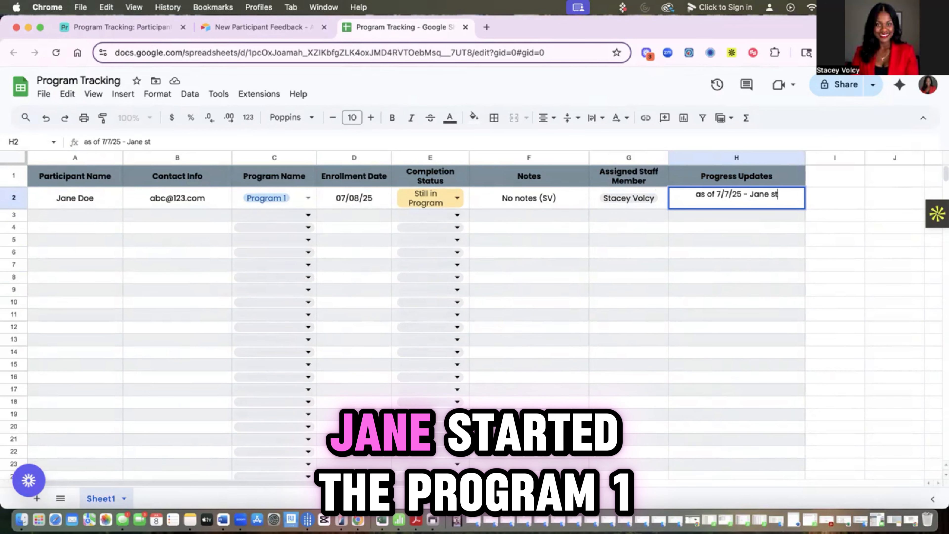
pyautogui.write('arted the P')
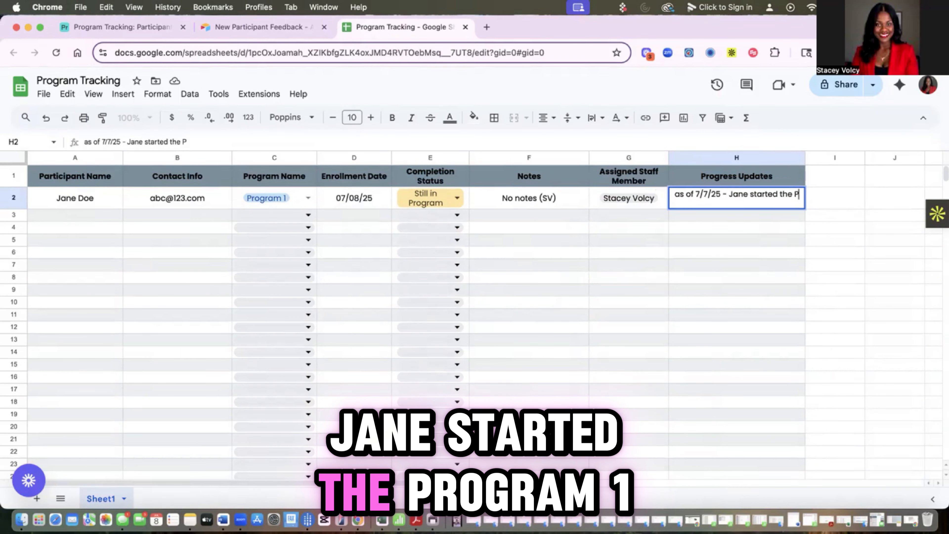
pyautogui.write('rogram 1')
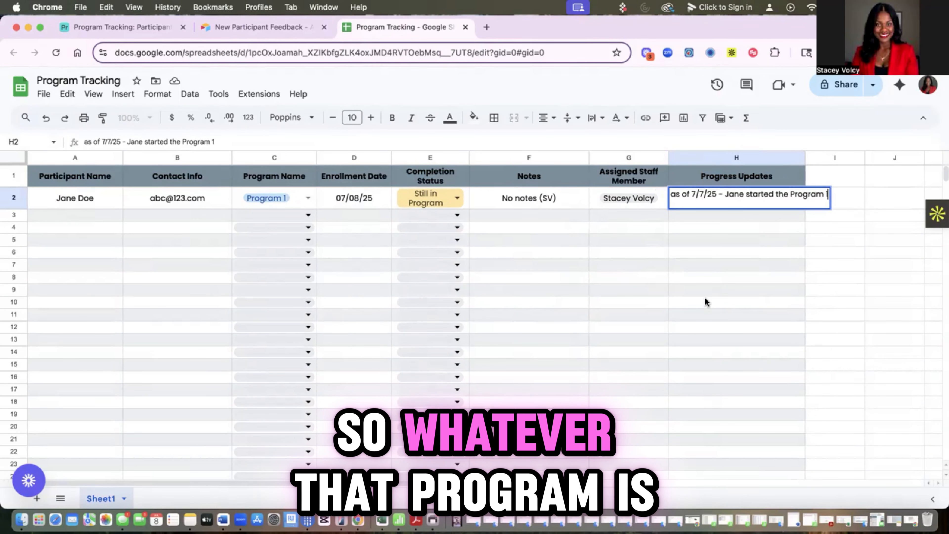
pyautogui.write(' (SV)')
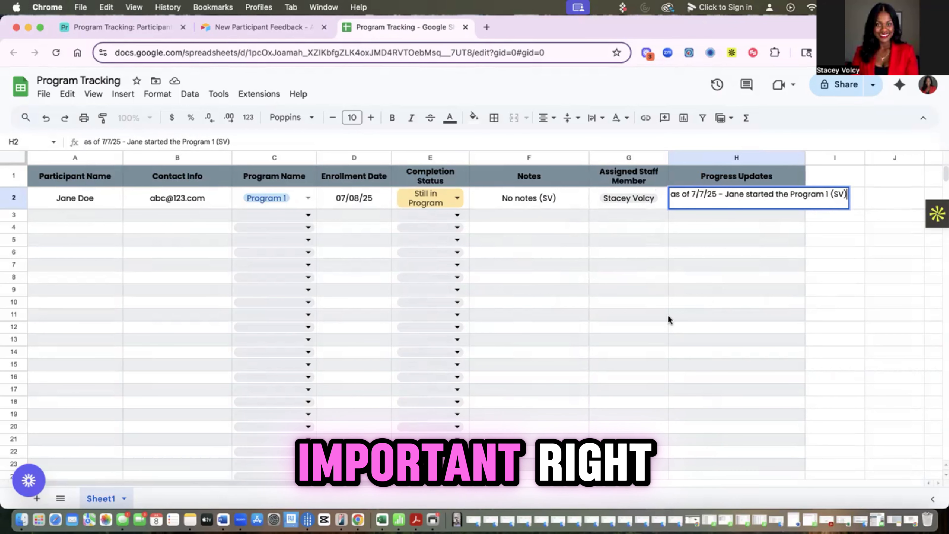
pyautogui.click(654, 313)
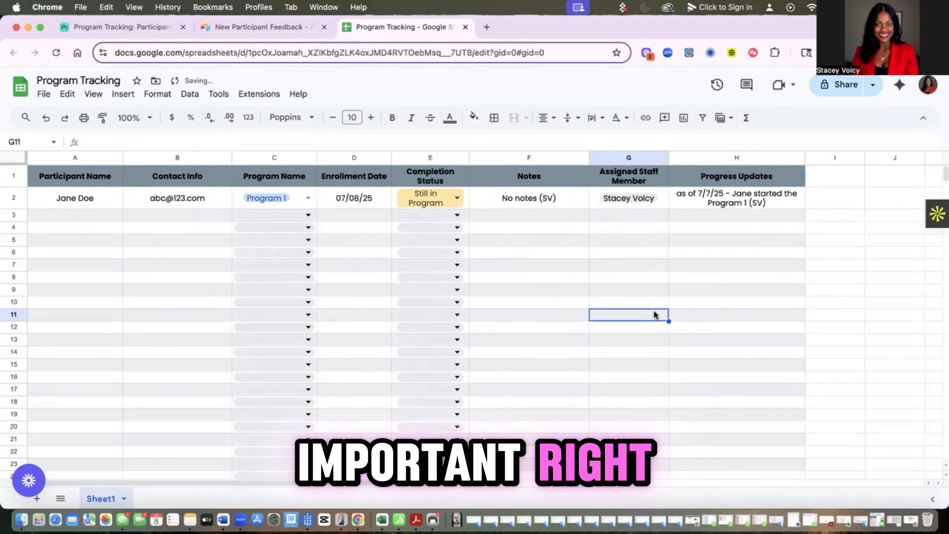
pyautogui.click(734, 198)
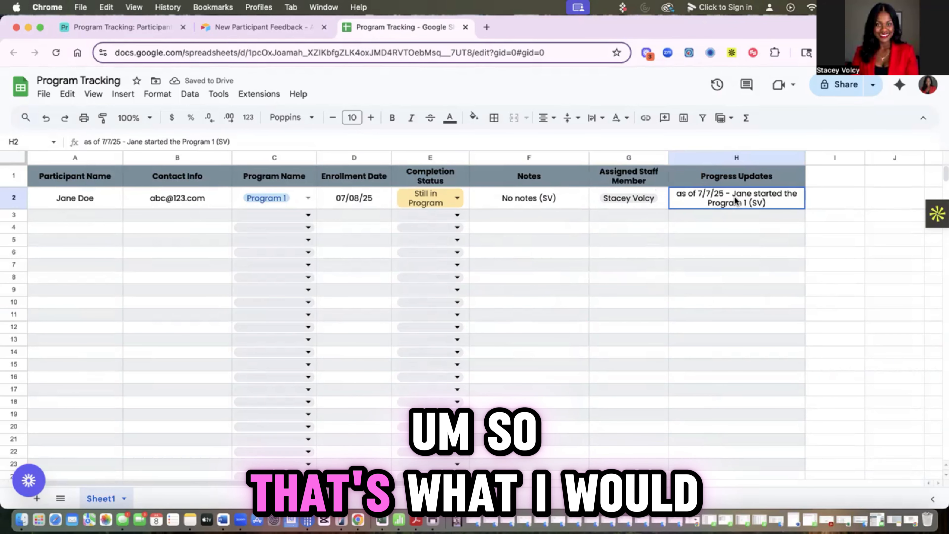
# Step: In Airtable's first record, enter the participant's name and contact e-mail and choose Program 1
pyautogui.click(99, 30)
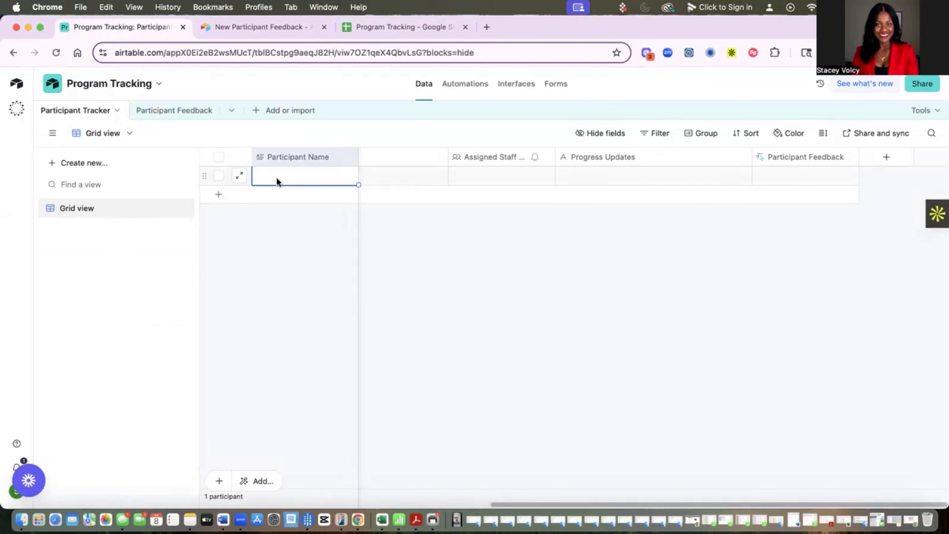
pyautogui.write('Jane F')
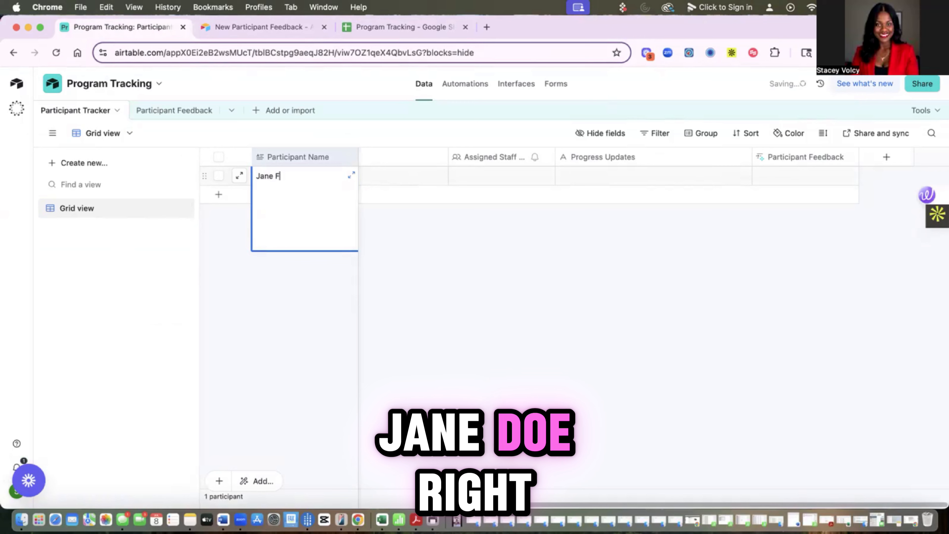
pyautogui.press('Tab')
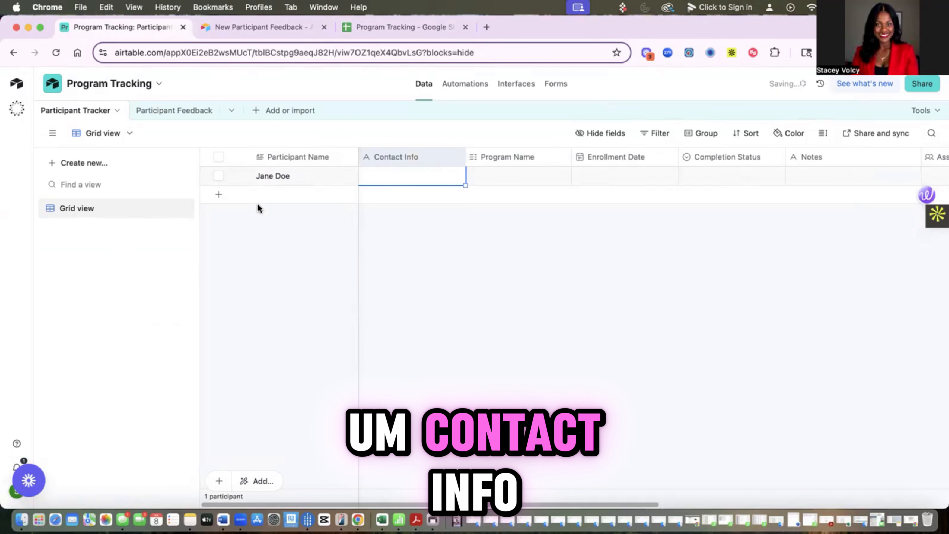
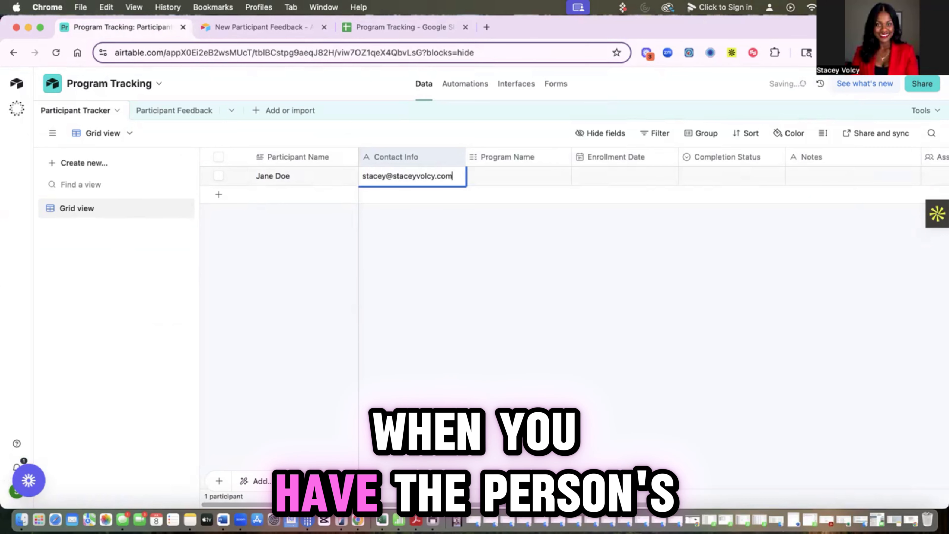
pyautogui.press('Tab')
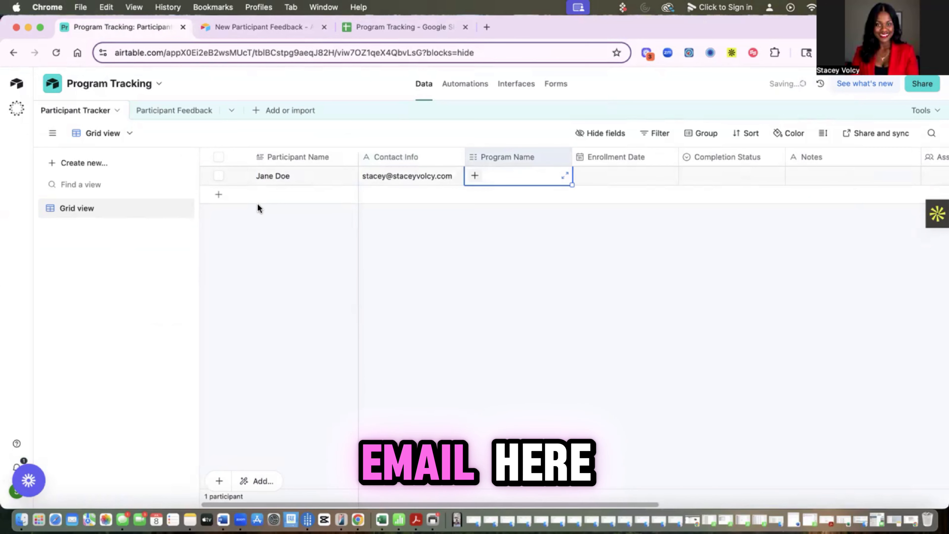
pyautogui.click(474, 179)
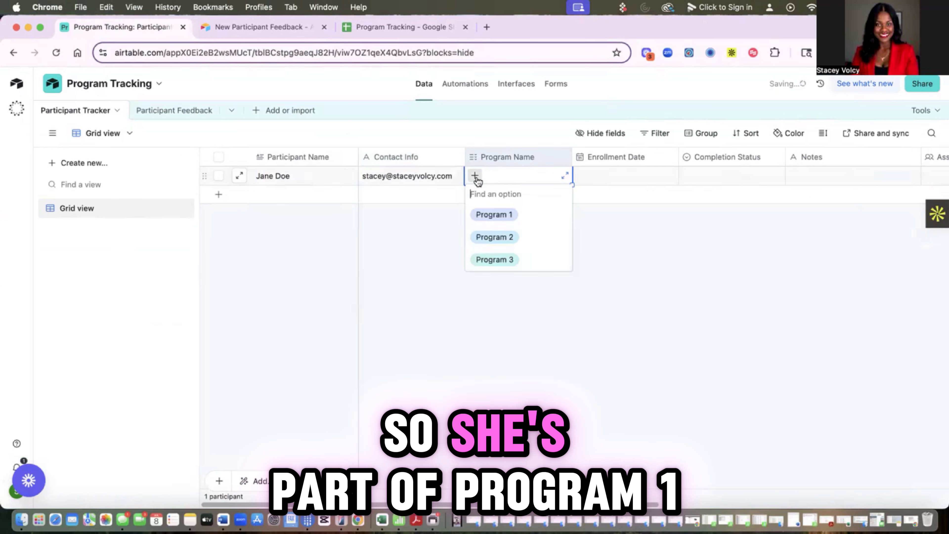
pyautogui.click(491, 214)
# Step: Set enrollment date 7/8/2025, Completion Status In Process, and Notes 'no note'
pyautogui.click(615, 175)
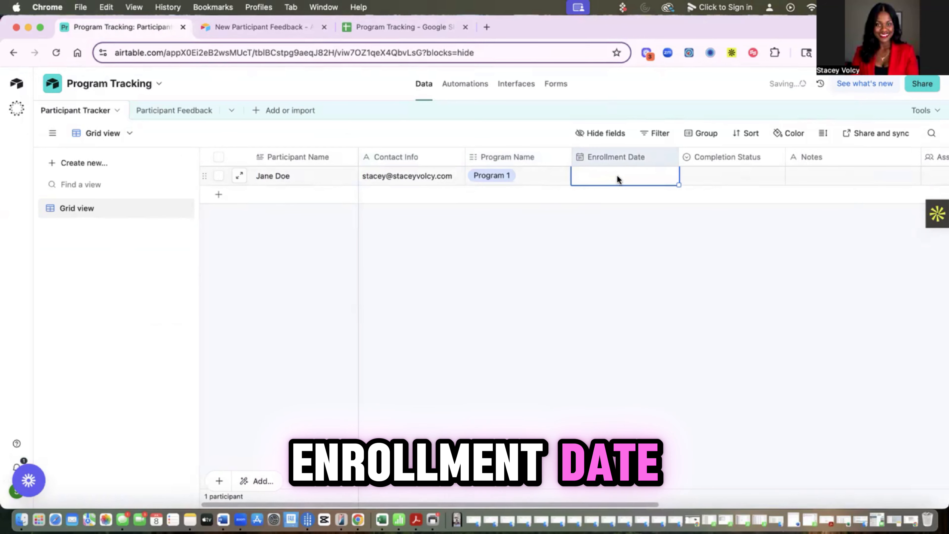
pyautogui.write('7/8')
pyautogui.press('Tab')
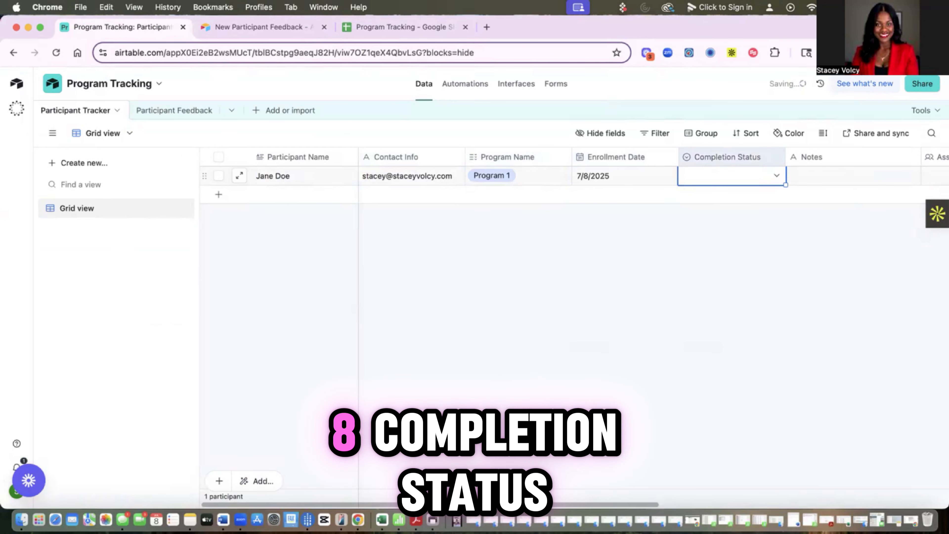
pyautogui.click(777, 176)
pyautogui.click(701, 278)
pyautogui.click(836, 177)
pyautogui.hscroll(5, 800, 177)
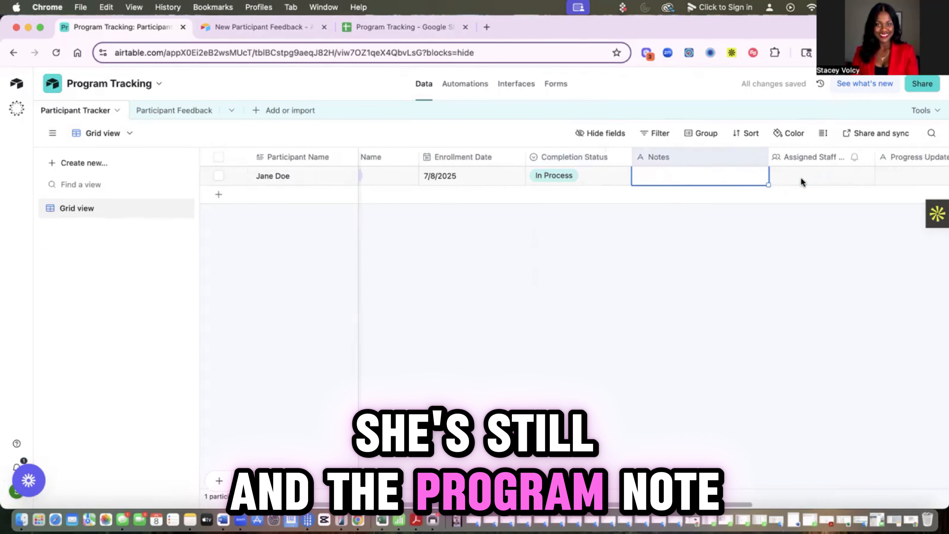
pyautogui.write('no notes')
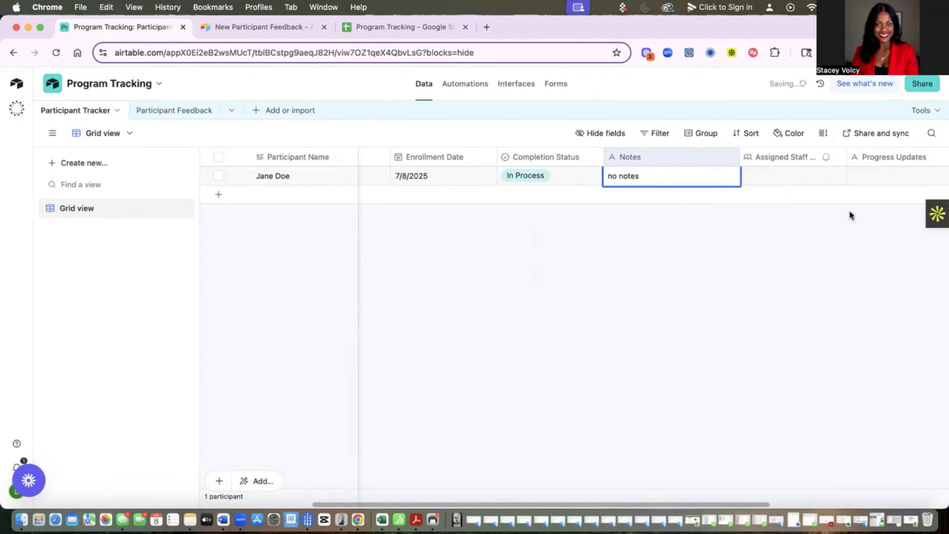
# Step: Assign a staff member and add a progress update that the participant started on 7/7/25 (SV)
pyautogui.click(771, 178)
pyautogui.click(748, 177)
pyautogui.click(776, 233)
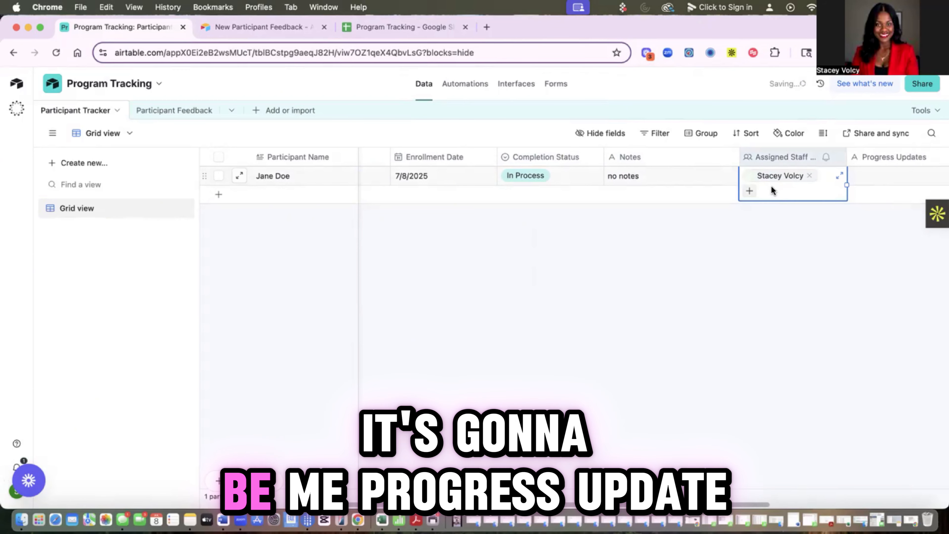
pyautogui.hscroll(4, 773, 191)
pyautogui.click(739, 178)
pyautogui.write('jane do')
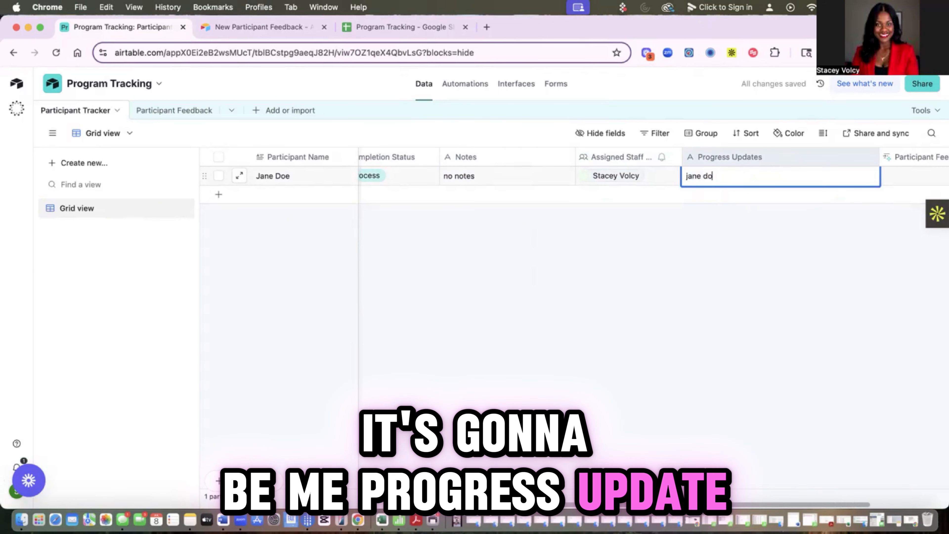
pyautogui.write('e started on 7/7')
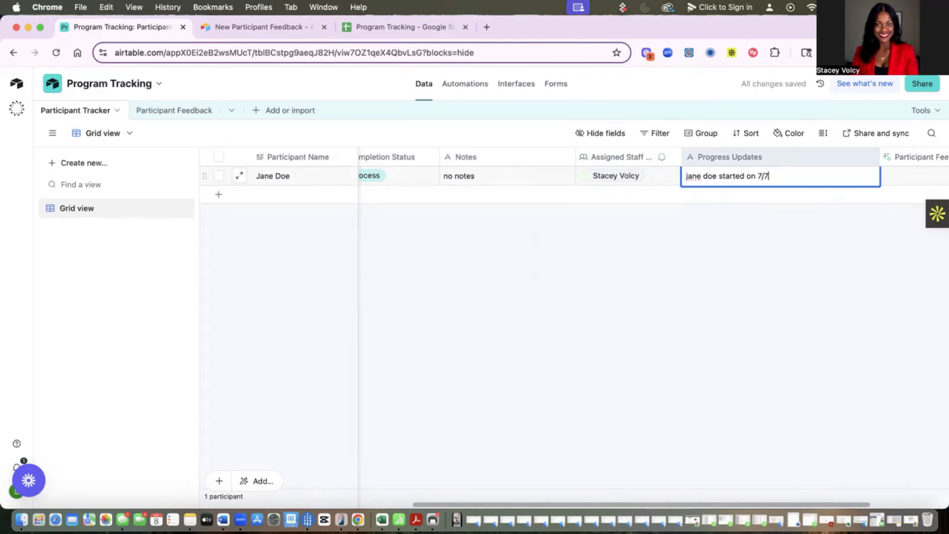
pyautogui.hscroll(1, 705, 176)
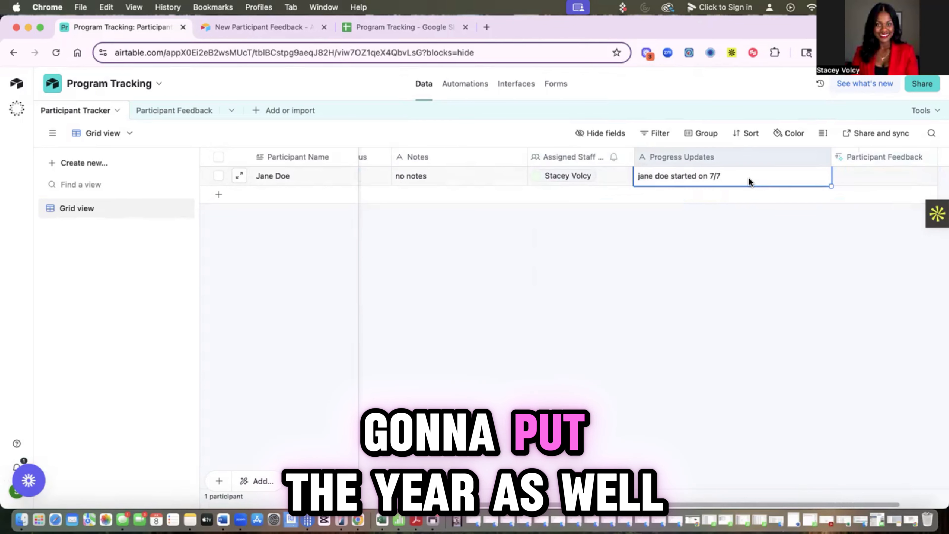
pyautogui.write('d on 7/7/25 (SV)')
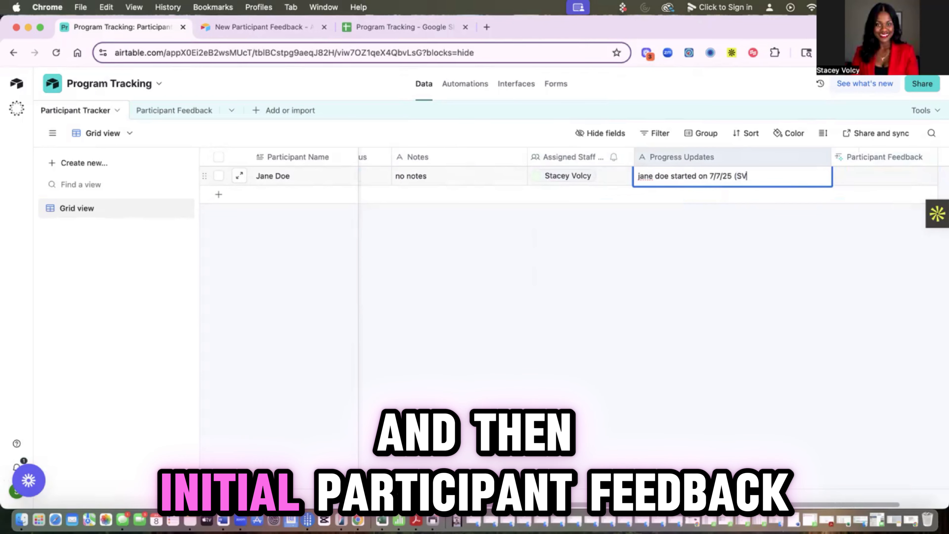
pyautogui.click(856, 198)
# Step: Delete the Participant Feedback field
pyautogui.click(873, 169)
pyautogui.hscroll(2, 872, 169)
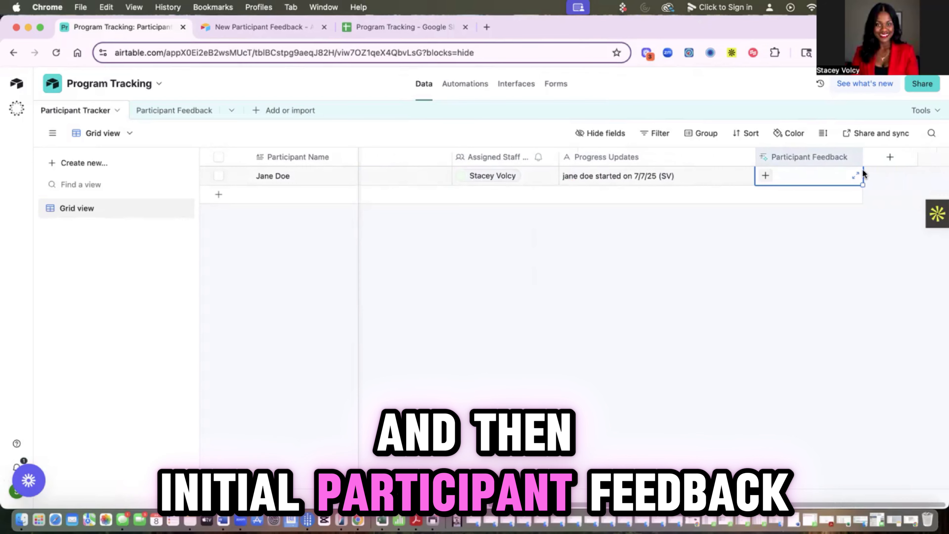
pyautogui.click(850, 157)
pyautogui.scroll(-1, 786, 426)
pyautogui.click(800, 477)
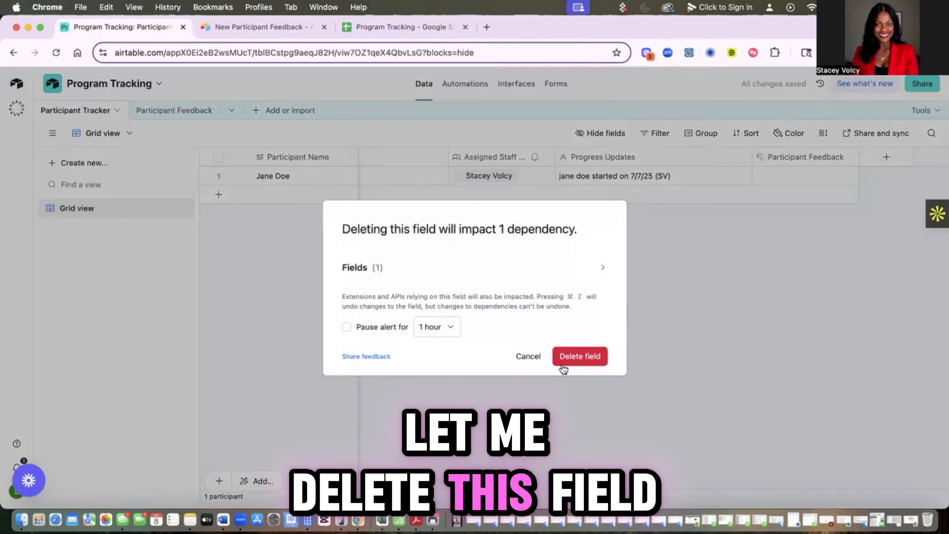
pyautogui.click(580, 356)
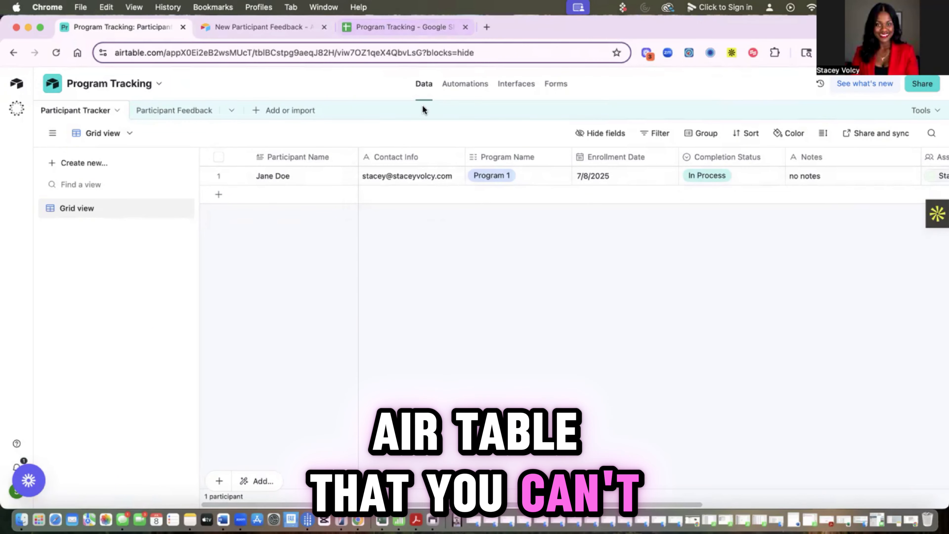
# Step: Set Automation 1's scheduled trigger to run every 3 days
pyautogui.click(465, 84)
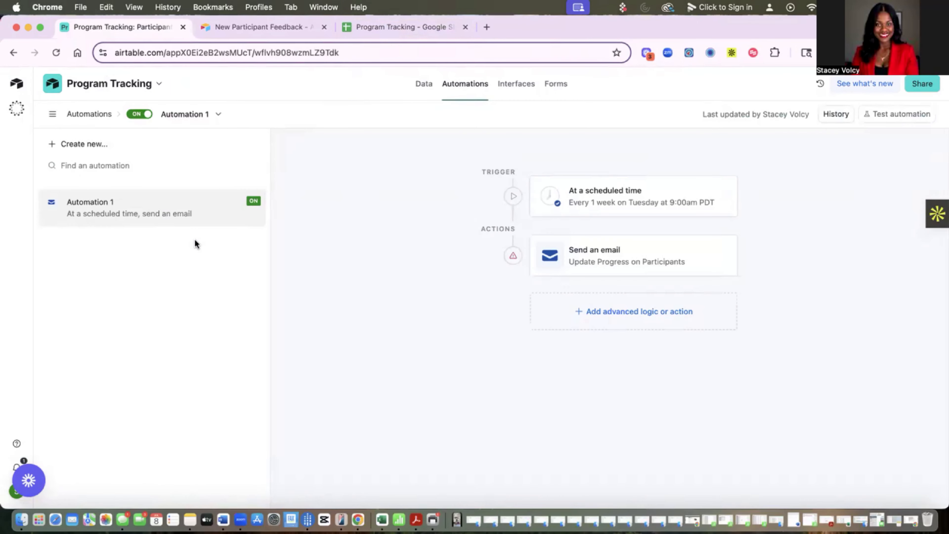
pyautogui.click(597, 202)
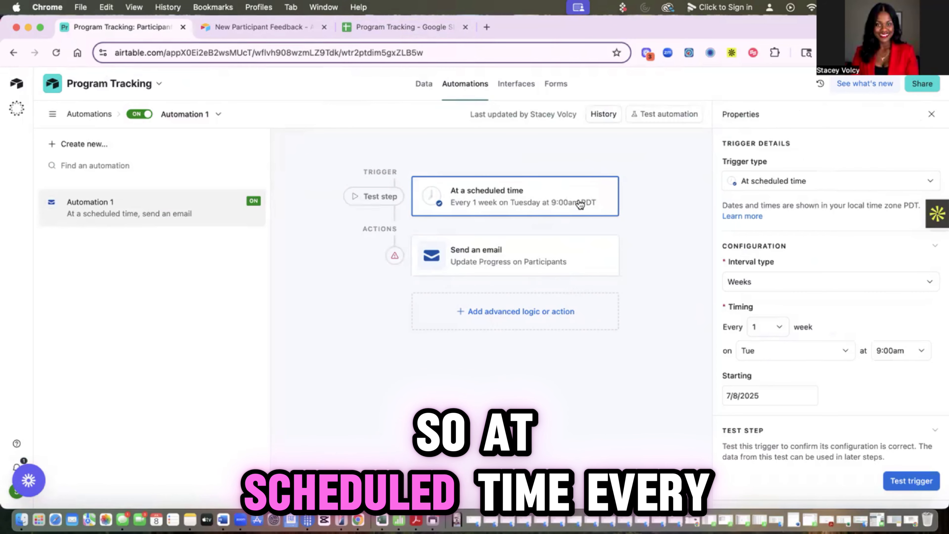
pyautogui.click(767, 330)
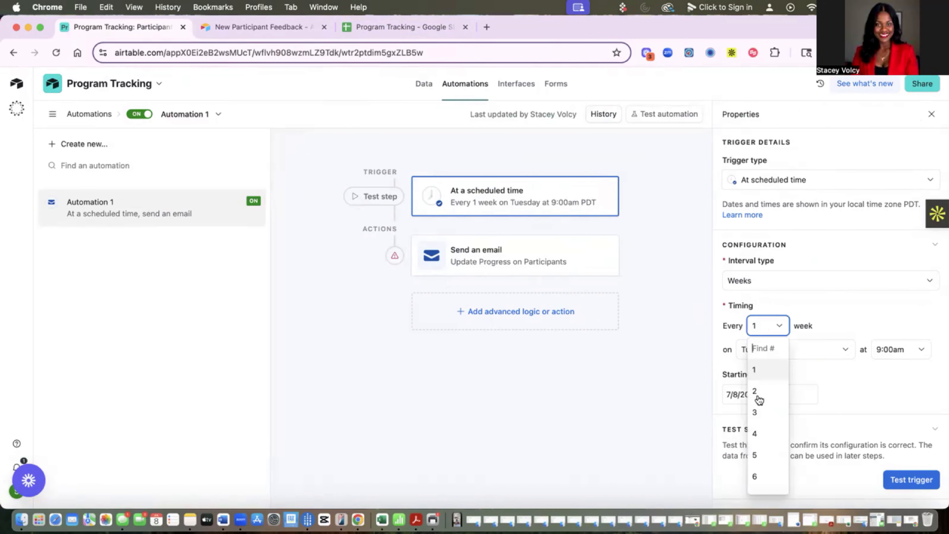
pyautogui.click(765, 412)
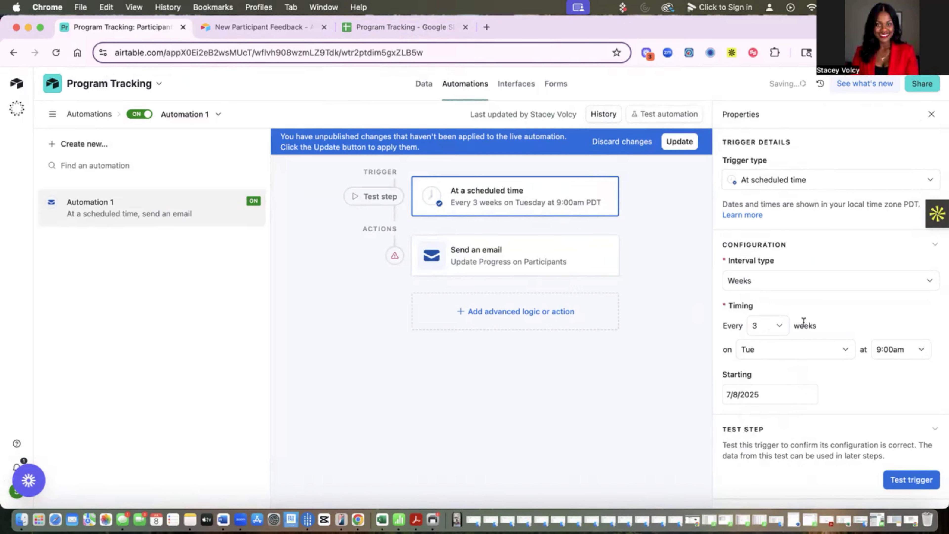
pyautogui.click(769, 283)
pyautogui.click(748, 368)
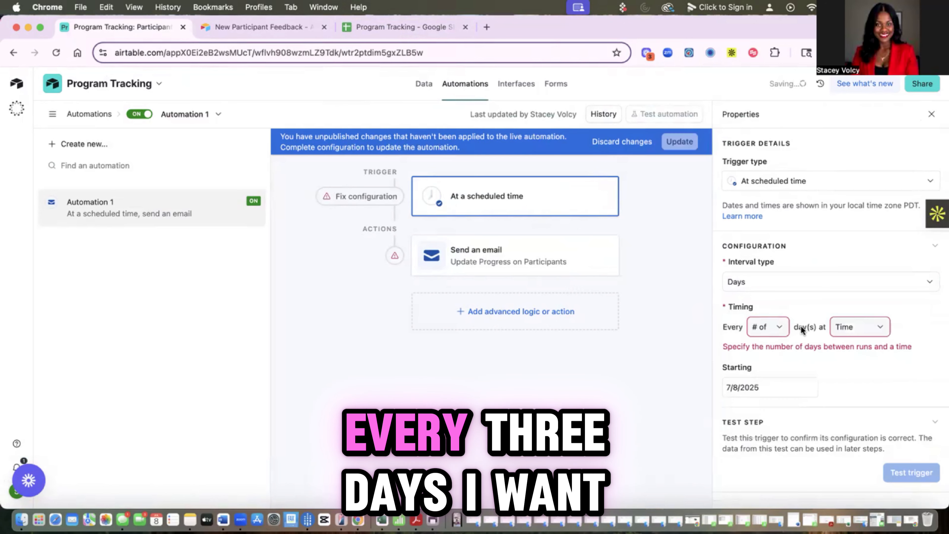
pyautogui.click(771, 327)
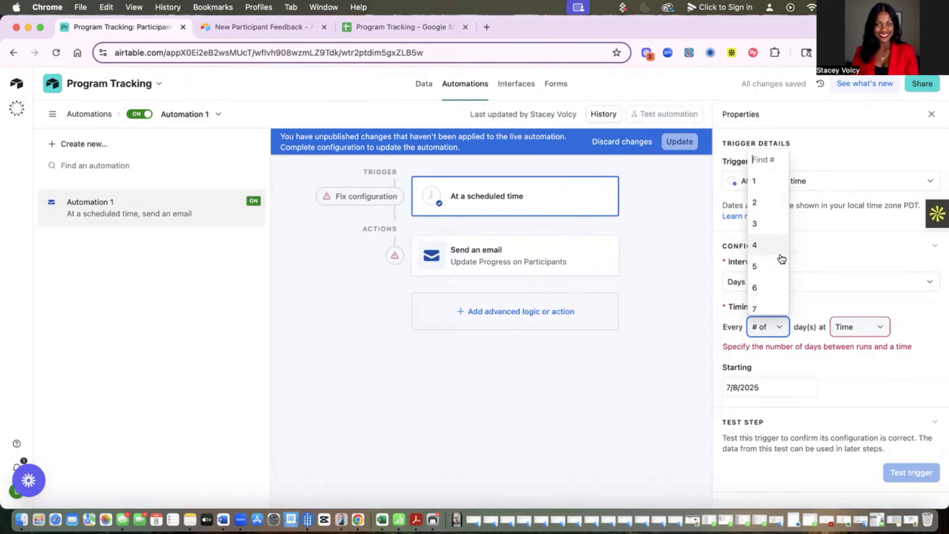
pyautogui.click(766, 223)
# Step: Schedule the trigger's run time for 8:00am and test it successfully
pyautogui.click(856, 327)
pyautogui.scroll(-10, 842, 239)
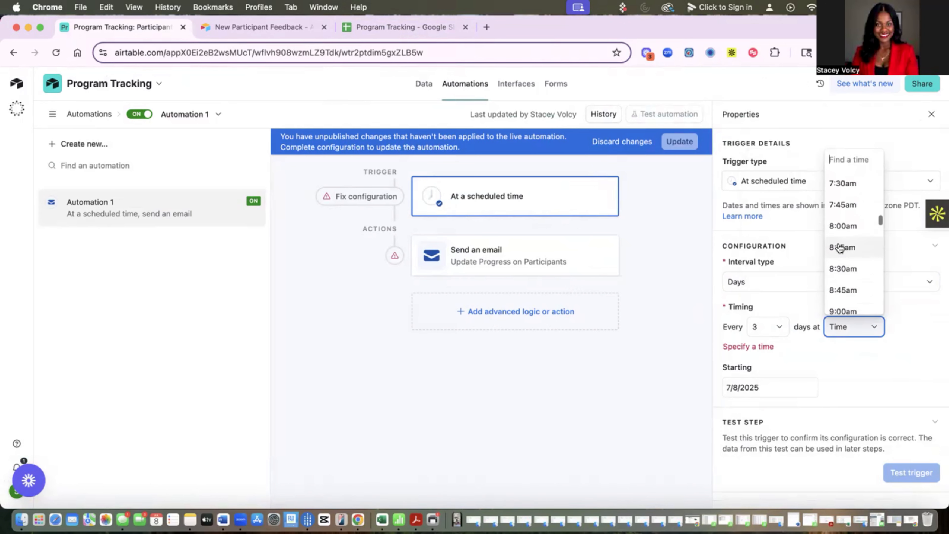
pyautogui.click(844, 212)
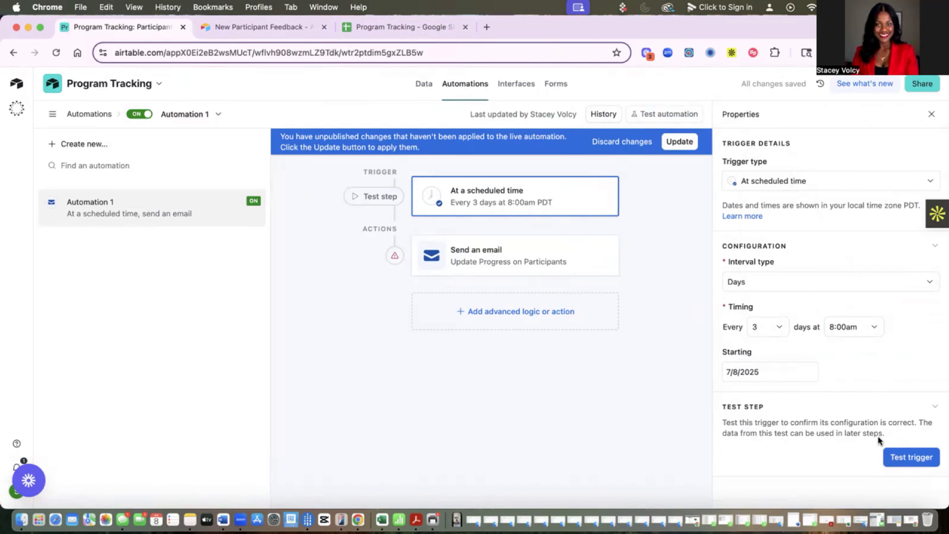
pyautogui.click(905, 458)
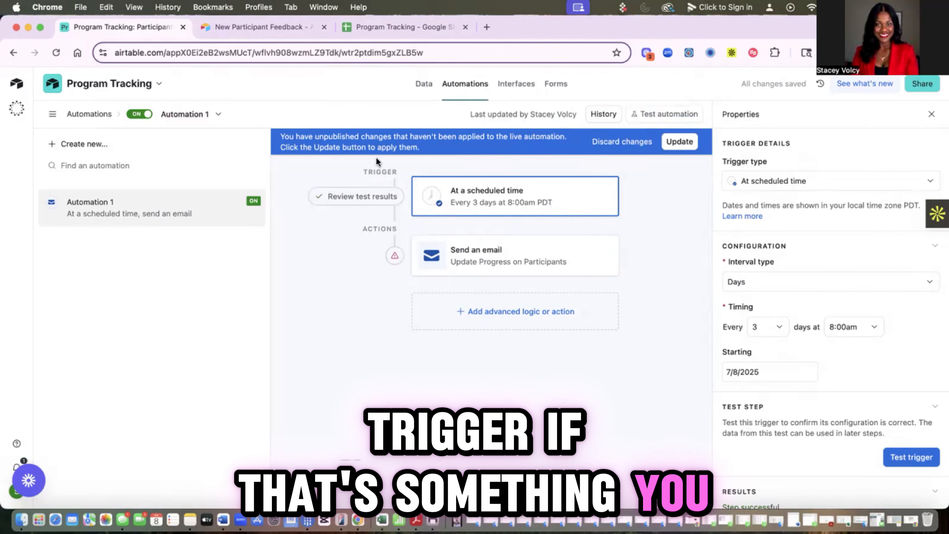
pyautogui.click(453, 249)
# Step: Replace the email's recipient field reference with two fixed e-mail addresses
pyautogui.click(866, 443)
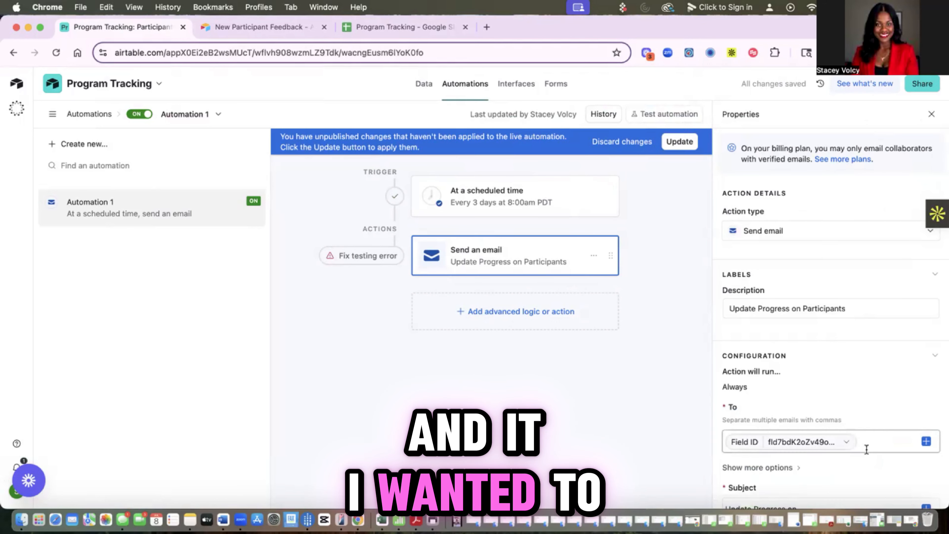
pyautogui.press('BackSpace')
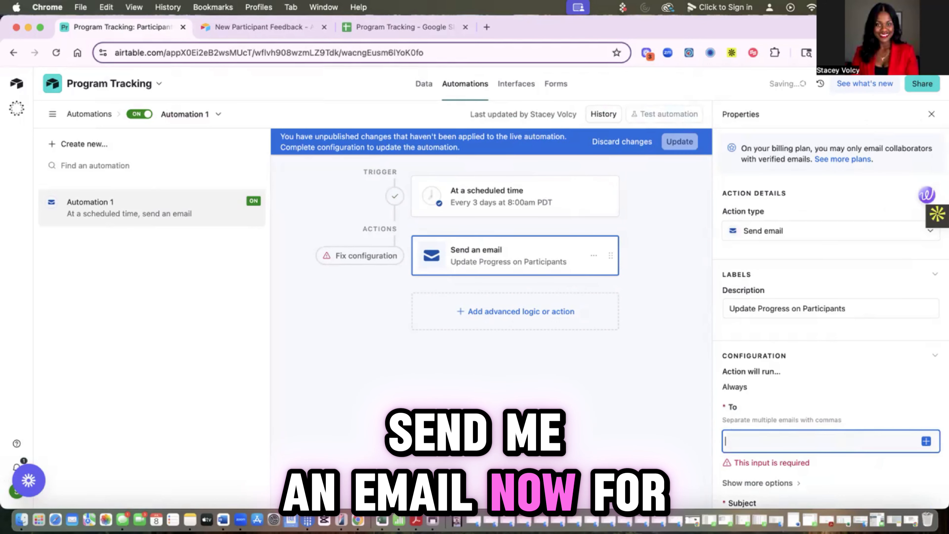
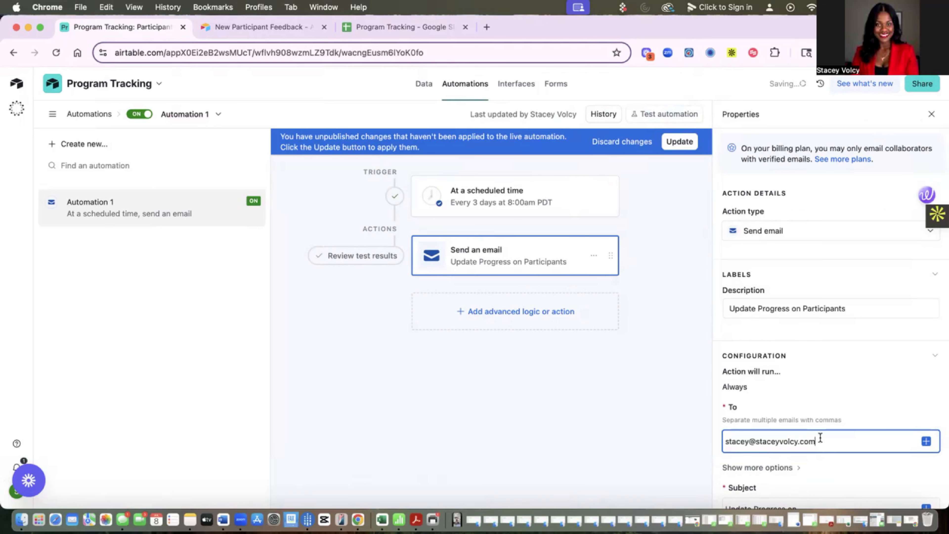
pyautogui.scroll(-3, 799, 429)
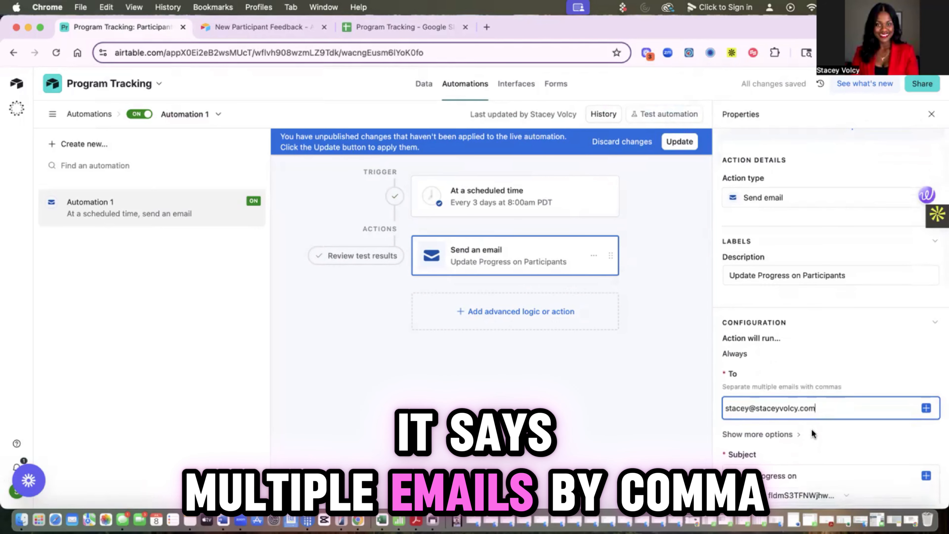
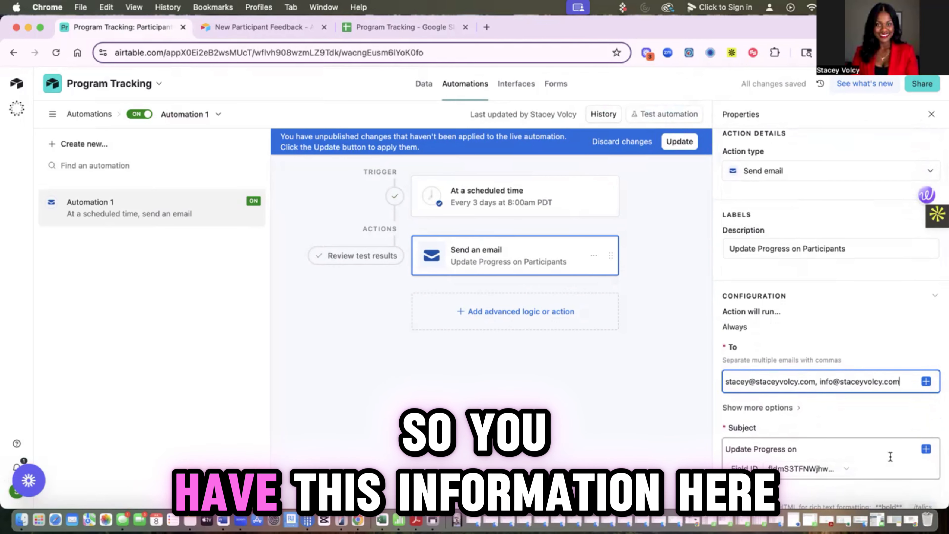
pyautogui.scroll(-3, 832, 419)
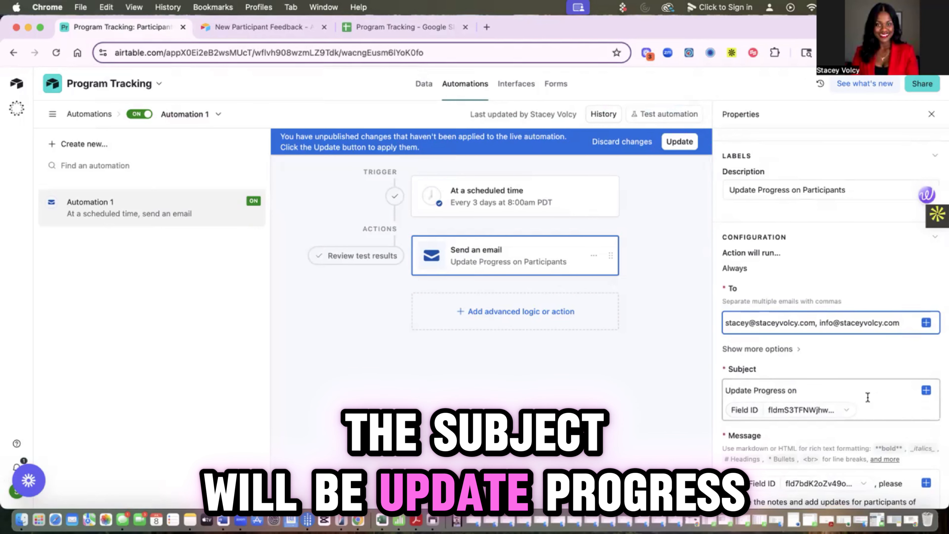
# Step: Change the subject to 'Update Progress on Participants for Programs'
pyautogui.click(871, 409)
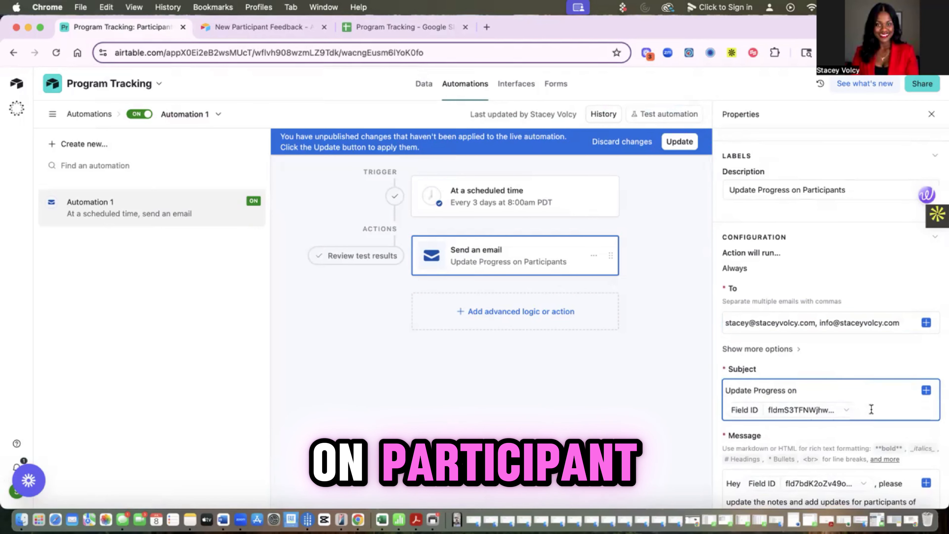
pyautogui.press('BackSpace')
pyautogui.write('Participants')
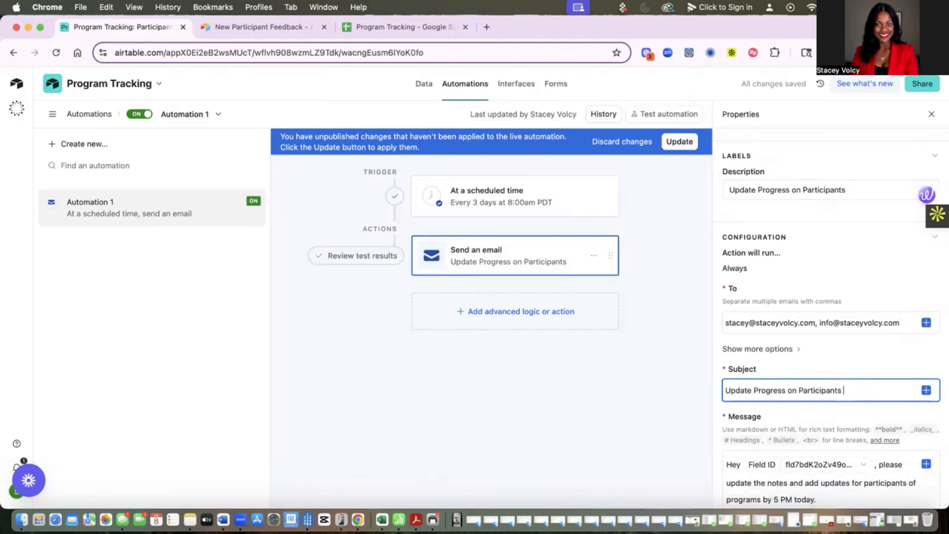
pyautogui.write(' for Programs')
pyautogui.scroll(-5, 750, 417)
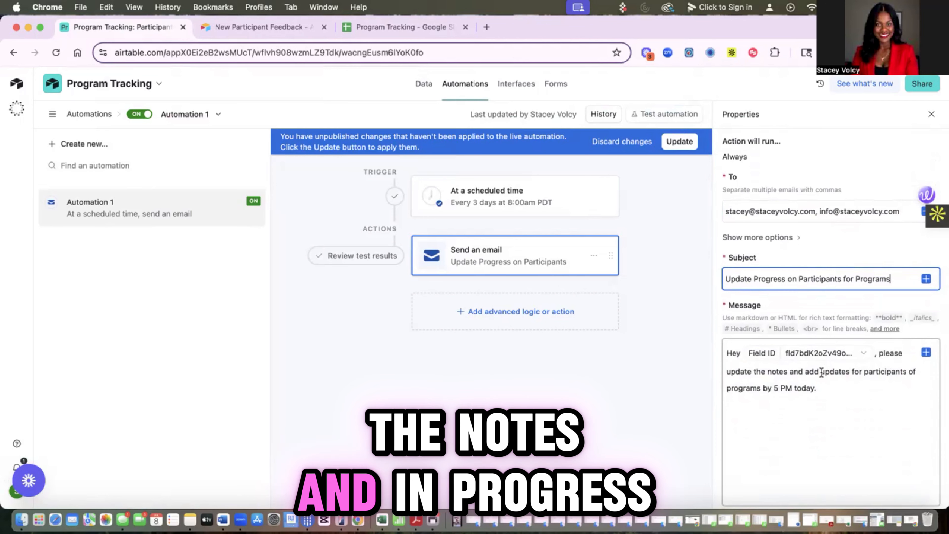
# Step: Reword the message body to ask for progress notes by 5 PM
pyautogui.click(841, 373)
pyautogui.moveTo(845, 372); pyautogui.dragTo(823, 373)
pyautogui.write('prog')
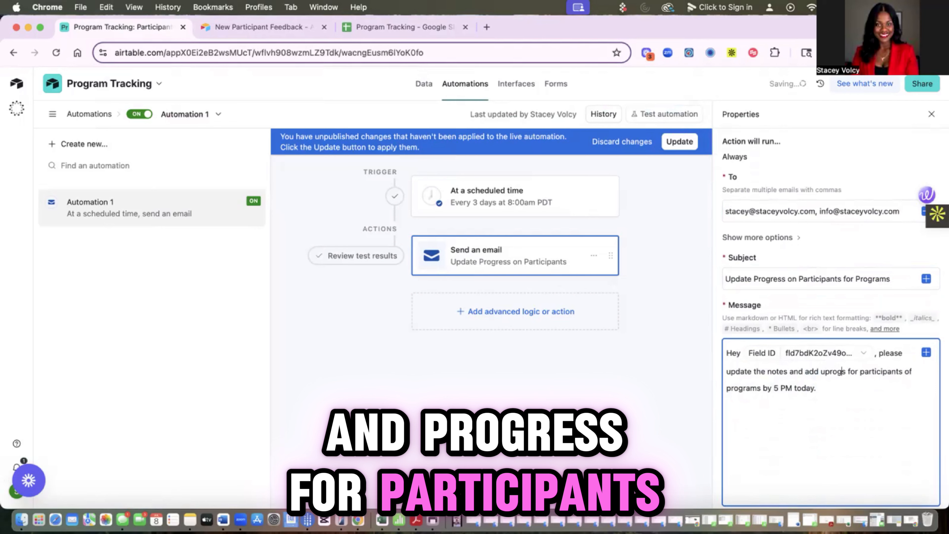
pyautogui.write('ress')
pyautogui.click(826, 372)
pyautogui.press('BackSpace')
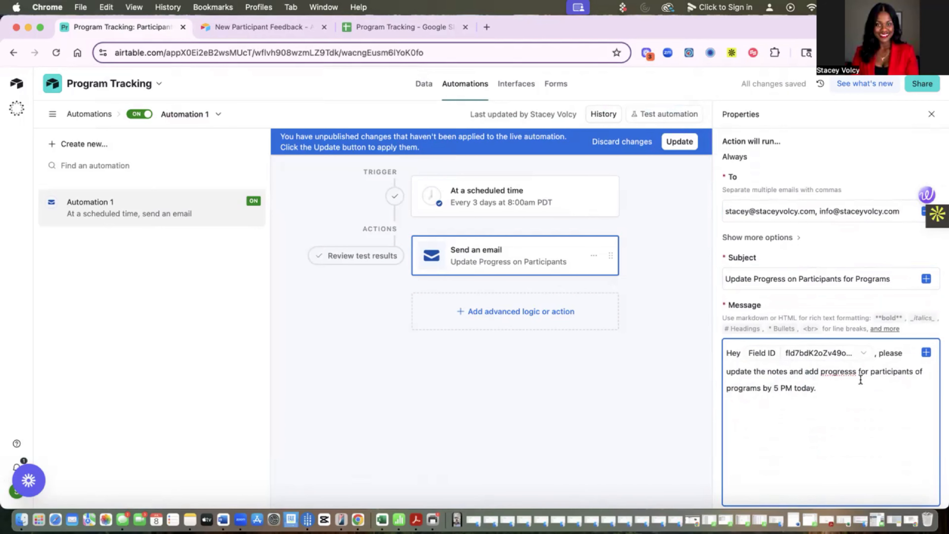
pyautogui.moveTo(767, 371); pyautogui.dragTo(819, 371)
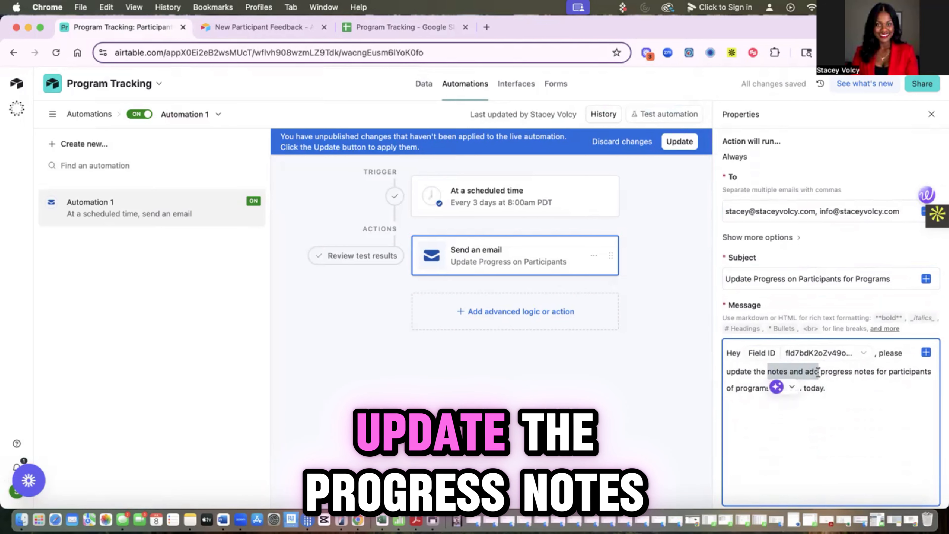
pyautogui.press('BackSpace')
pyautogui.press('BackSpace')
pyautogui.click(802, 411)
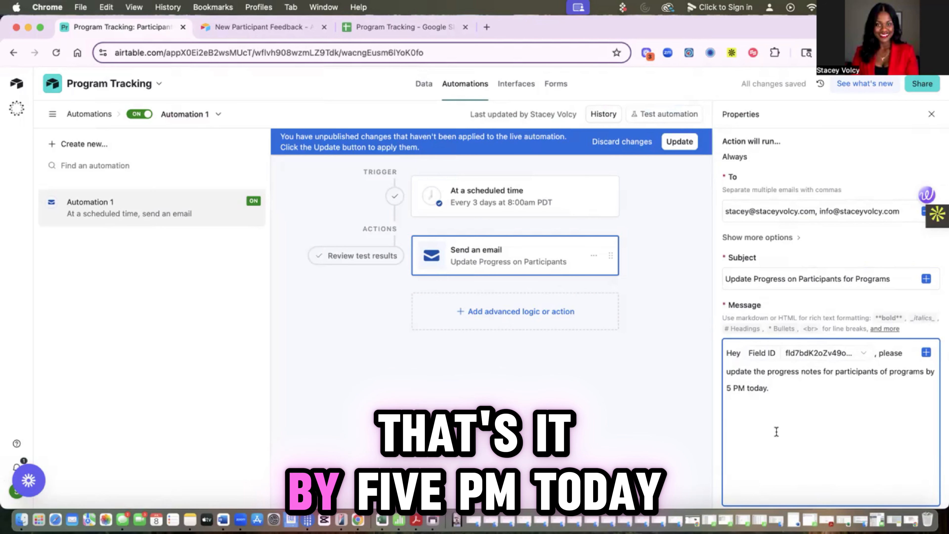
# Step: Generate a preview of the email action and view its 'Cannot email non-collaborators' billing-plan error
pyautogui.scroll(-4, 736, 425)
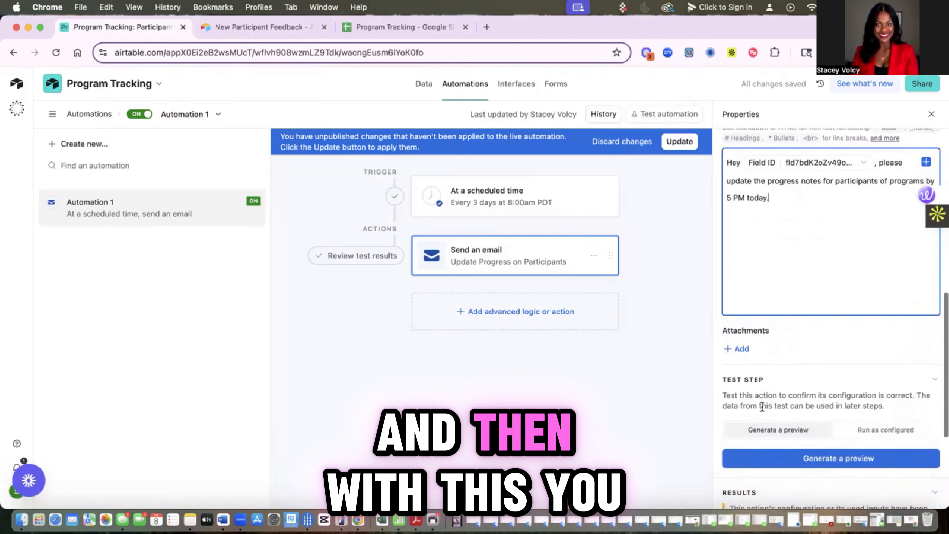
pyautogui.click(815, 462)
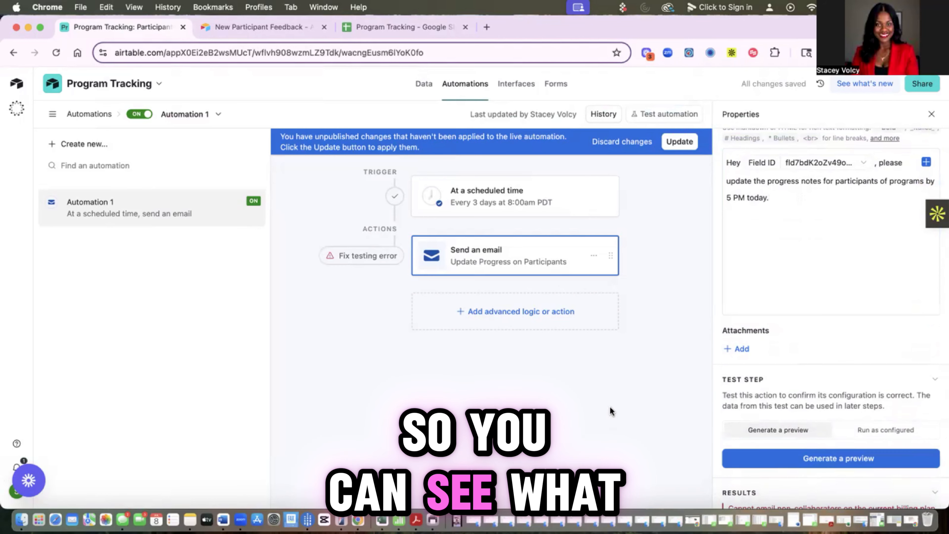
pyautogui.scroll(10, 784, 299)
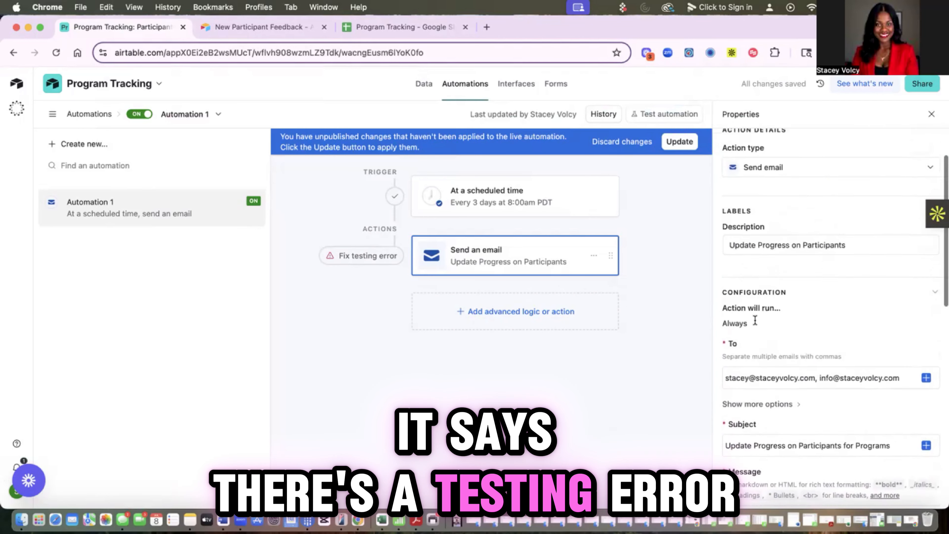
pyautogui.click(352, 255)
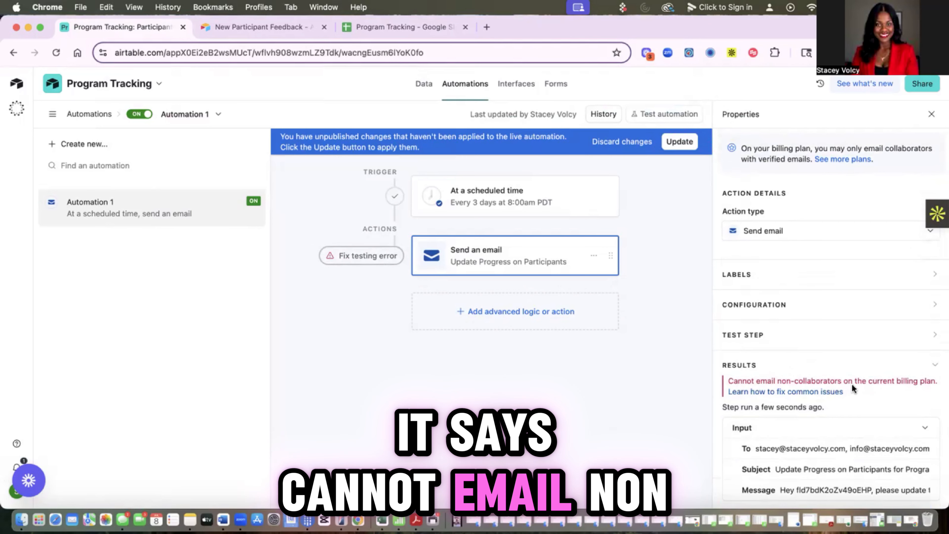
pyautogui.scroll(-1, 850, 389)
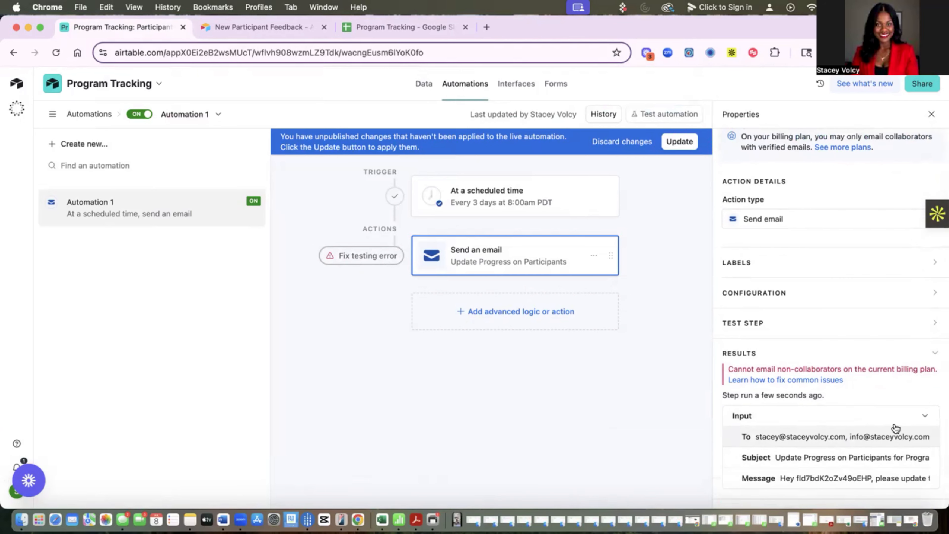
pyautogui.scroll(1, 818, 344)
# Step: Remove the second recipient address so the email goes to a single collaborator address
pyautogui.scroll(-1, 819, 345)
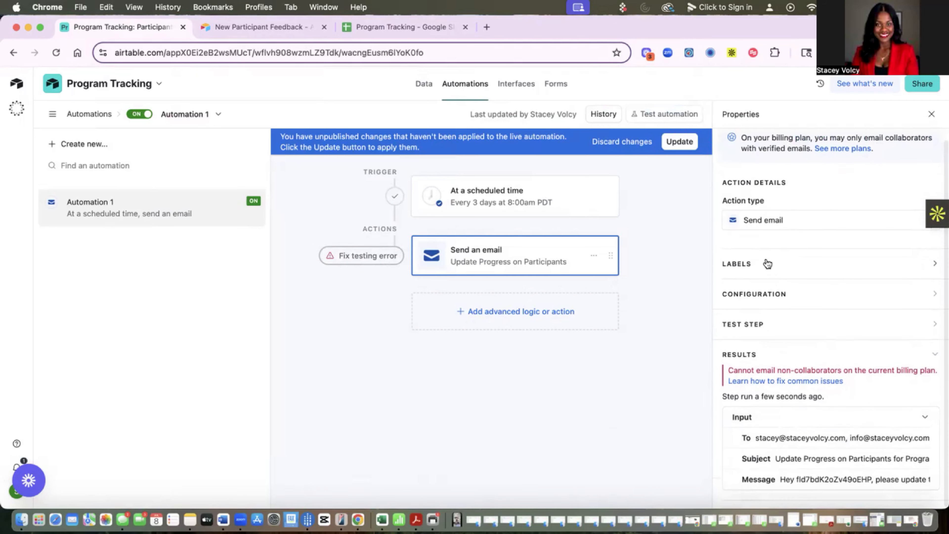
pyautogui.click(774, 221)
pyautogui.click(674, 250)
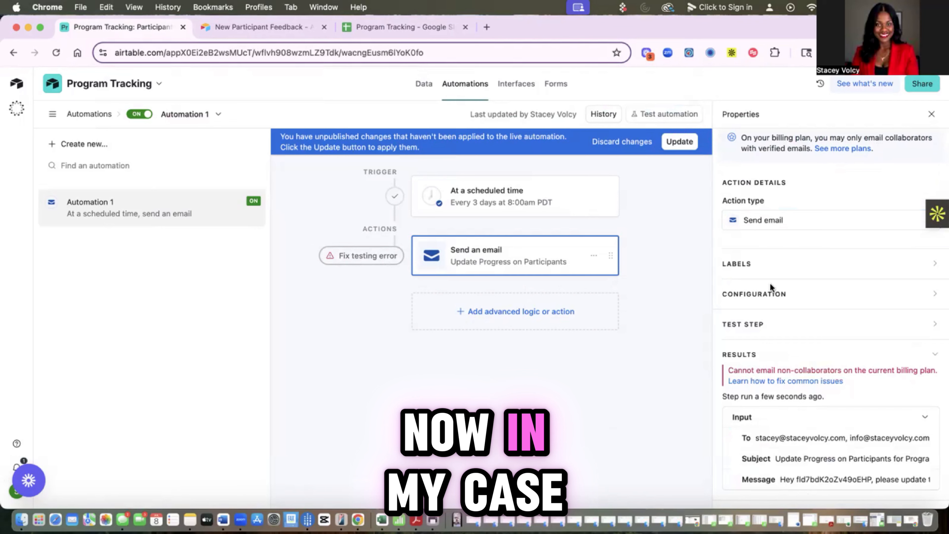
pyautogui.click(895, 292)
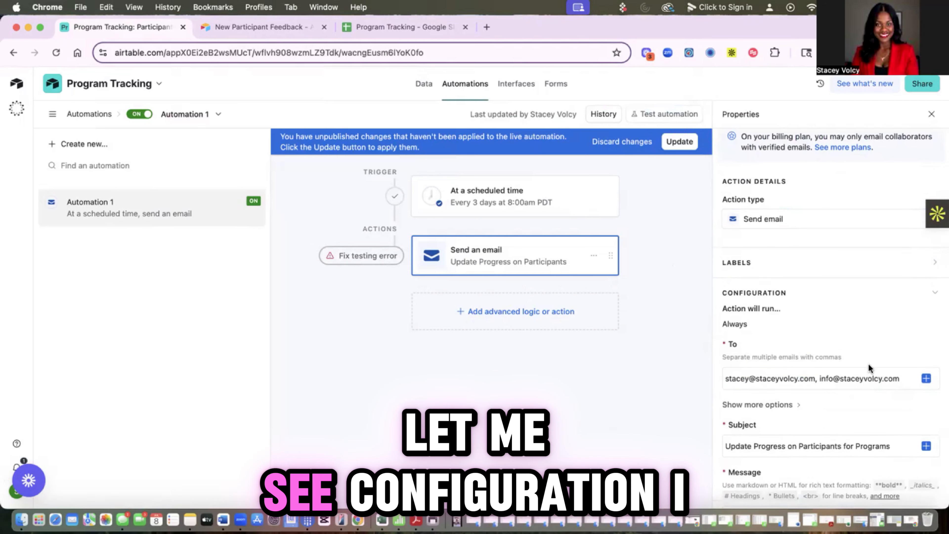
pyautogui.scroll(-1, 896, 364)
pyautogui.moveTo(899, 365); pyautogui.dragTo(817, 370)
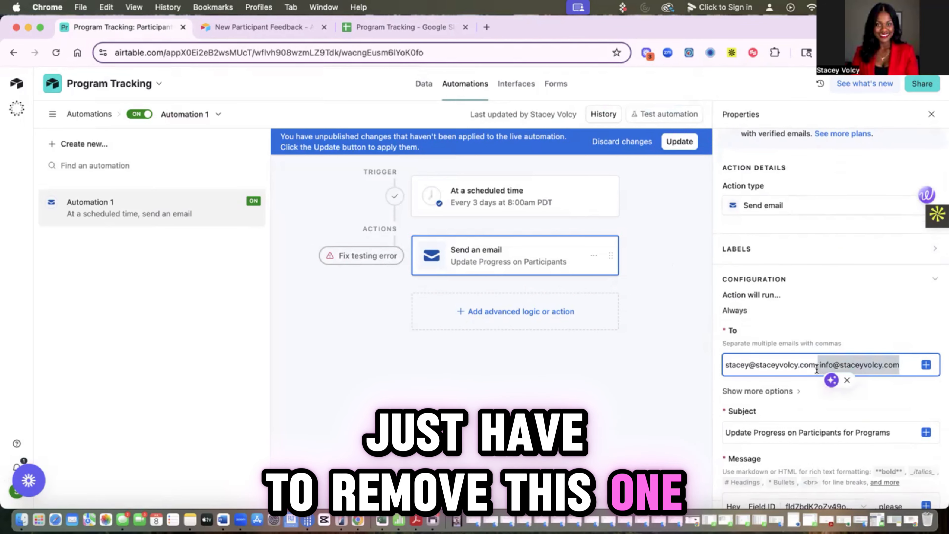
pyautogui.press('BackSpace')
pyautogui.press('BackSpace')
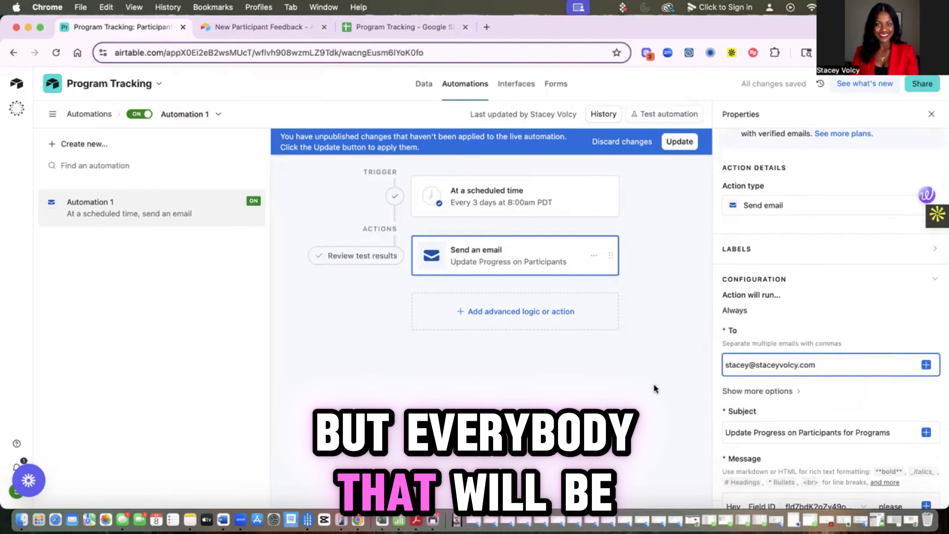
pyautogui.click(653, 388)
pyautogui.scroll(-7, 734, 376)
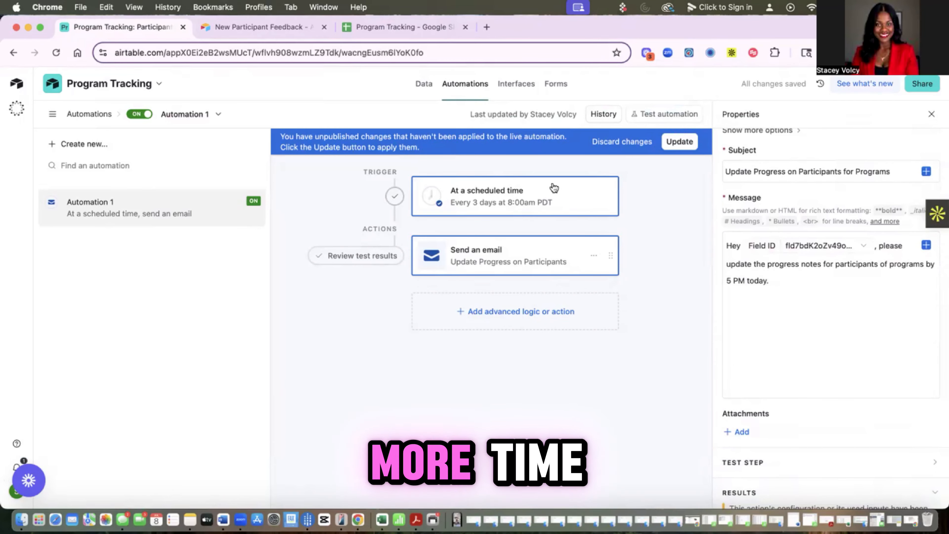
pyautogui.scroll(-5, 777, 269)
pyautogui.scroll(10, 783, 255)
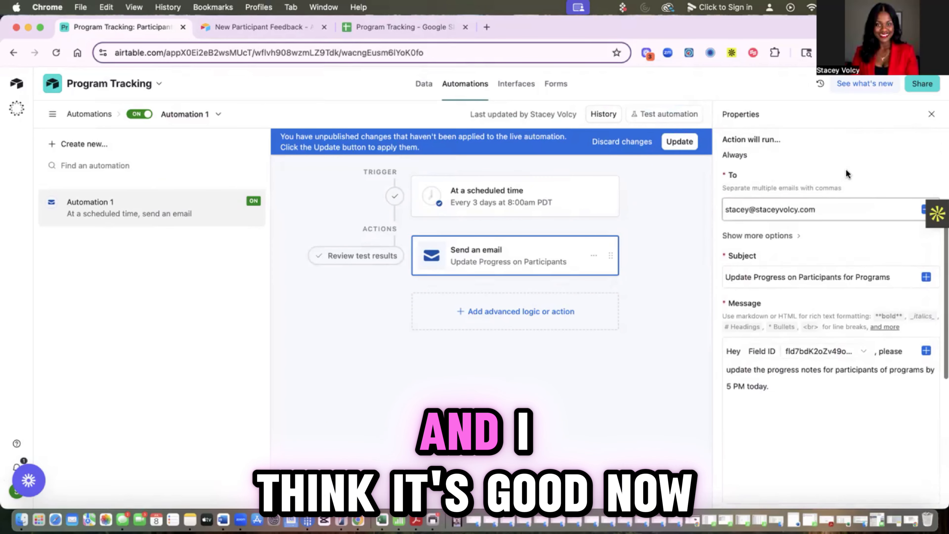
# Step: Check the base's sharing options, then scroll down to the email's test preview
pyautogui.click(923, 83)
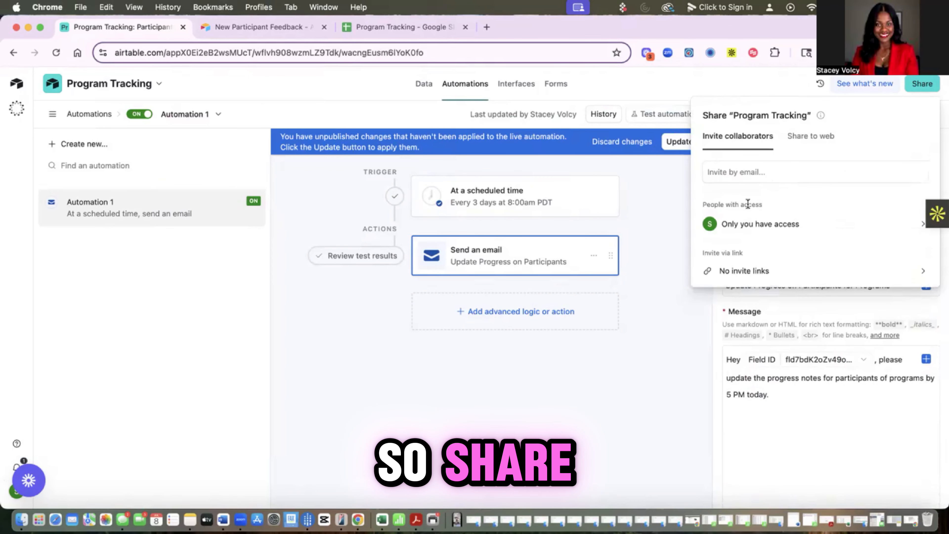
pyautogui.click(675, 308)
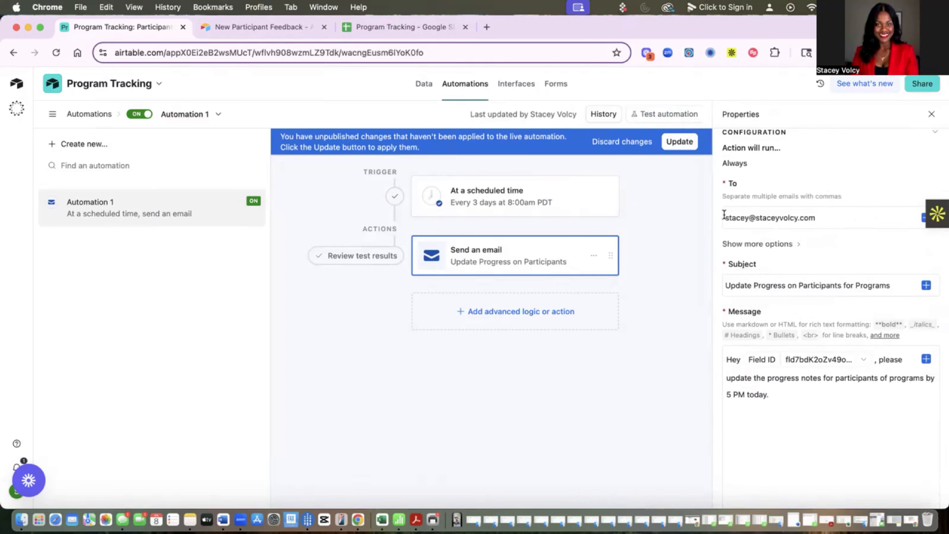
pyautogui.scroll(-8, 723, 214)
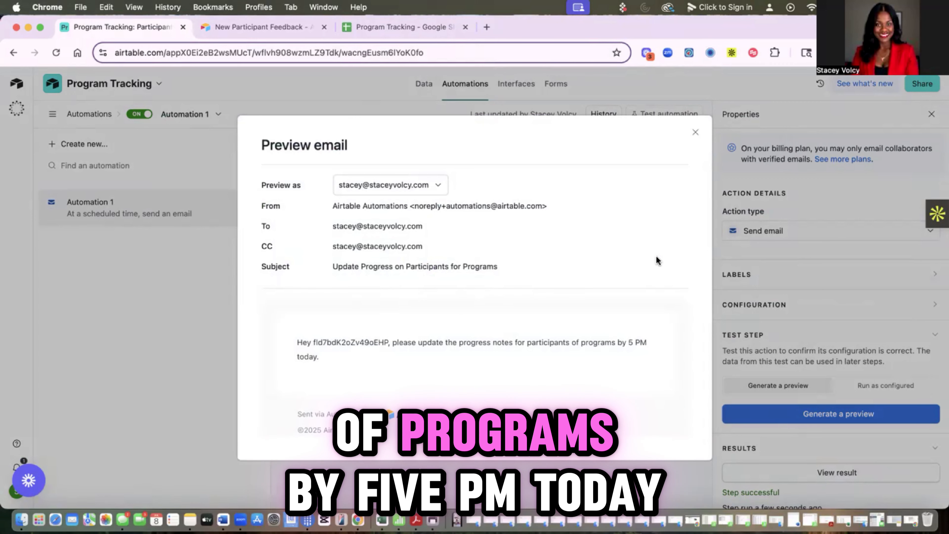
# Step: Close the email preview and action properties, then publish the pending automation changes
pyautogui.click(694, 133)
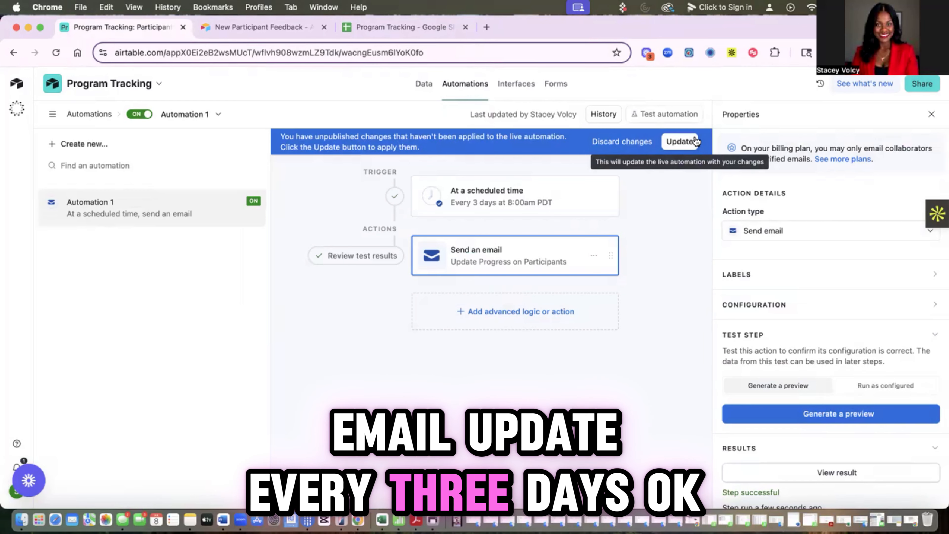
pyautogui.scroll(-5, 811, 287)
pyautogui.scroll(3, 809, 283)
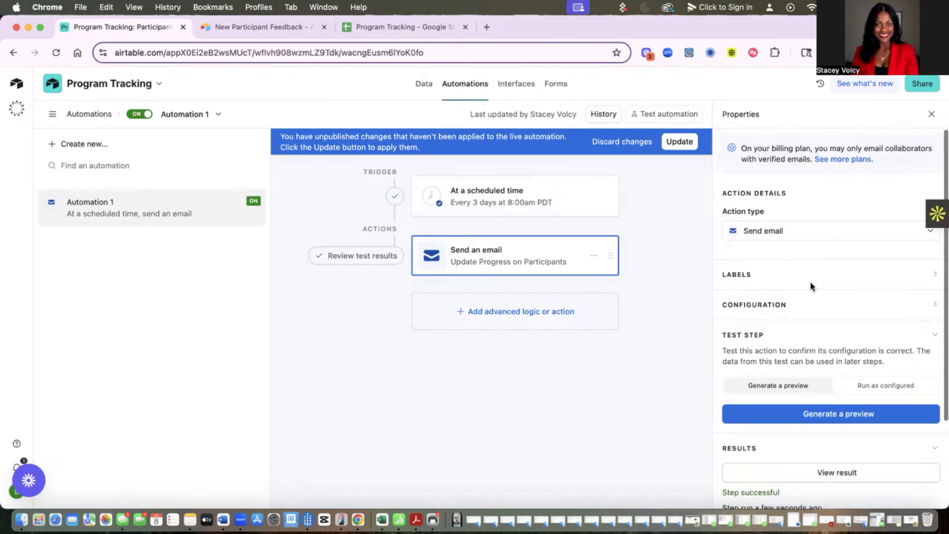
pyautogui.click(930, 113)
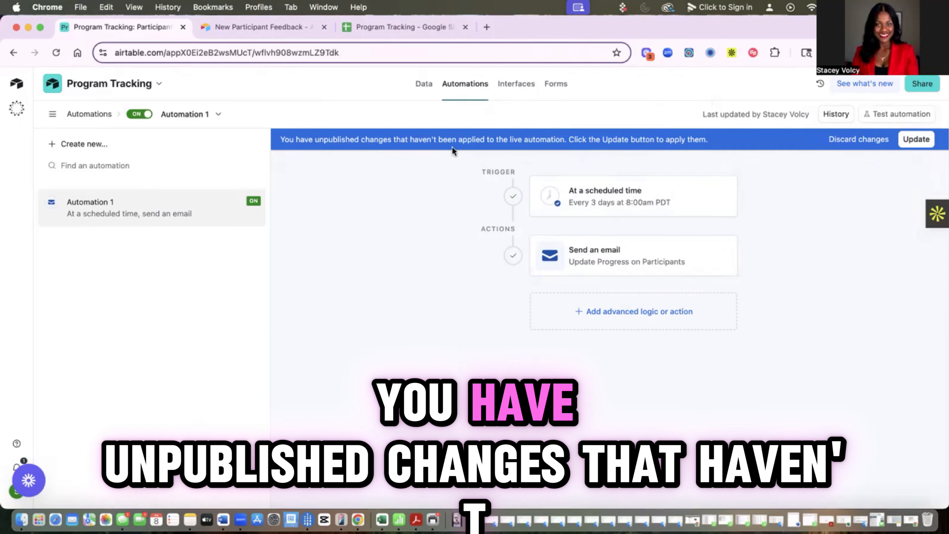
pyautogui.click(910, 141)
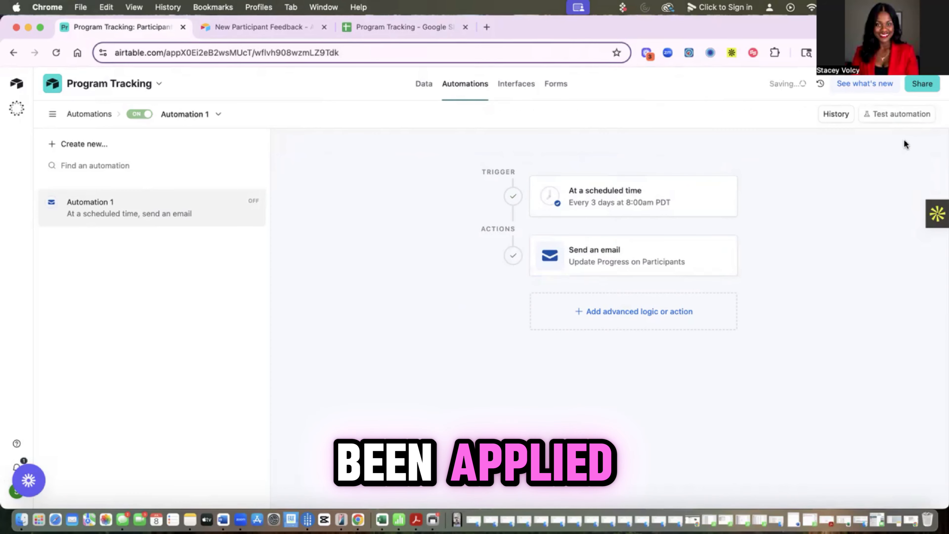
# Step: Review sharing and Automation 1's options, then return to the Participant Tracker data
pyautogui.click(922, 85)
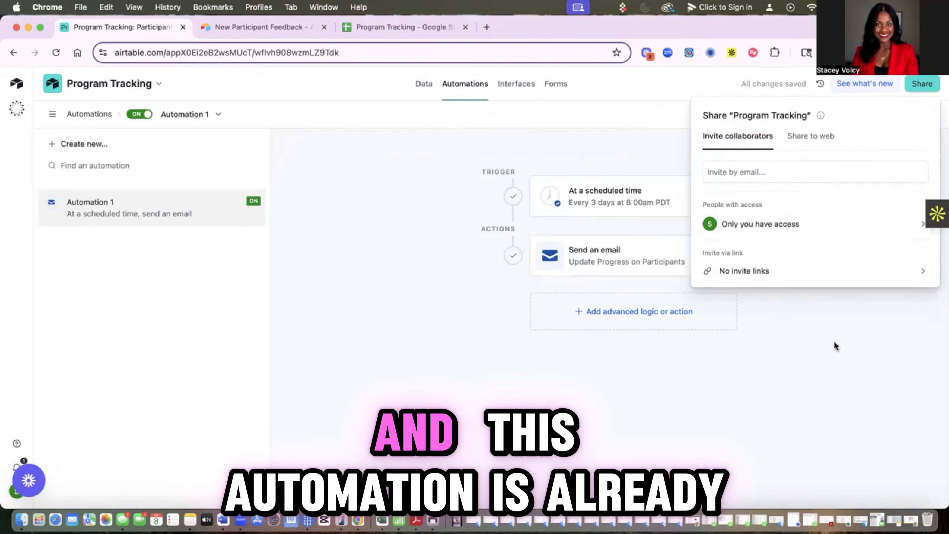
pyautogui.press('Escape')
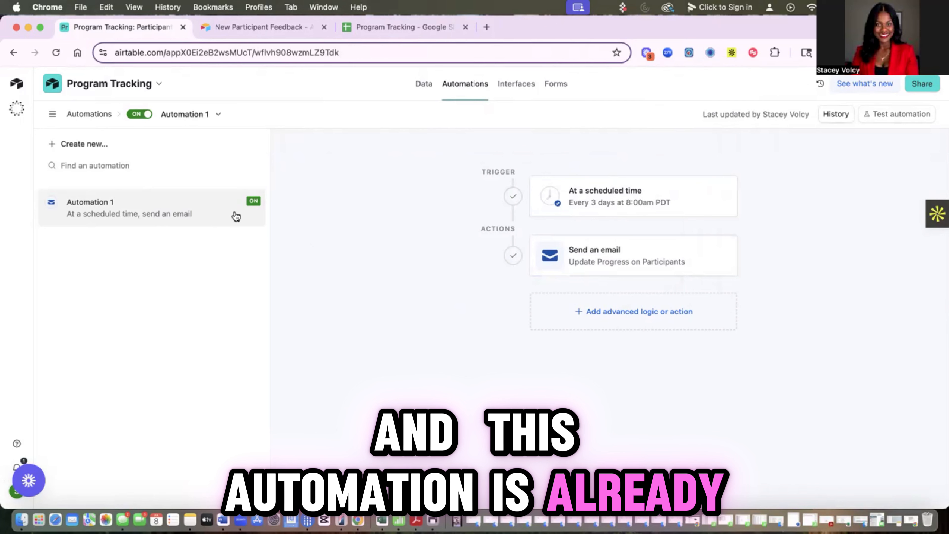
pyautogui.rightClick(257, 211)
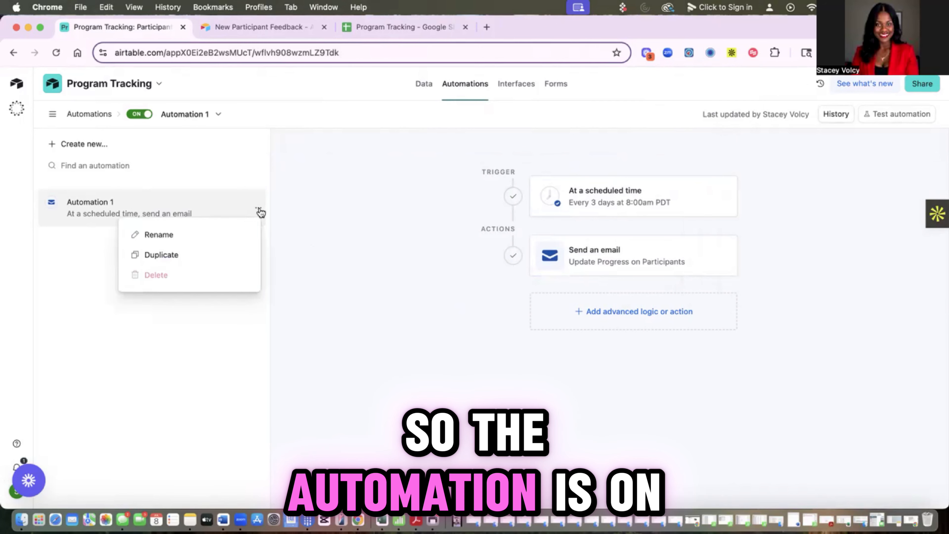
pyautogui.click(390, 174)
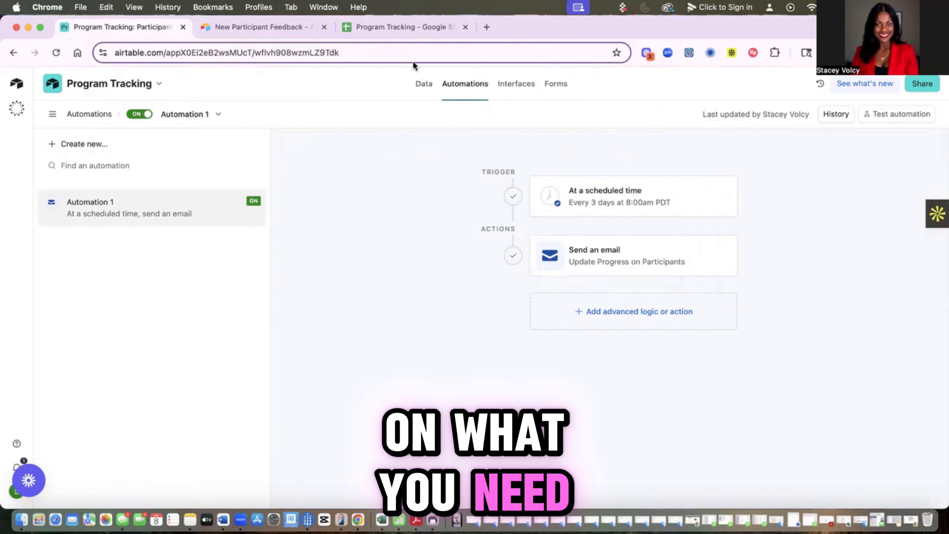
pyautogui.click(424, 90)
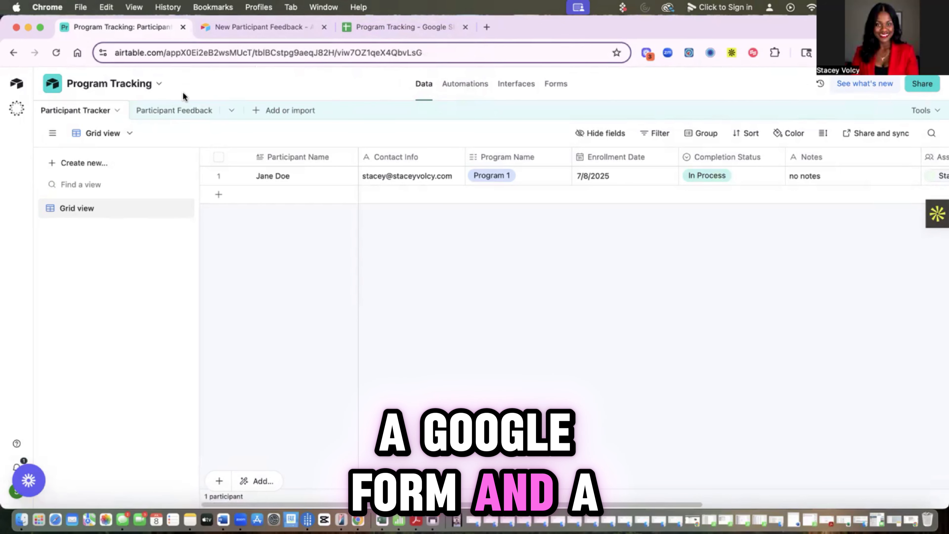
# Step: Rename the Participant Tracker's Contact Info field to Email Address
pyautogui.click(182, 110)
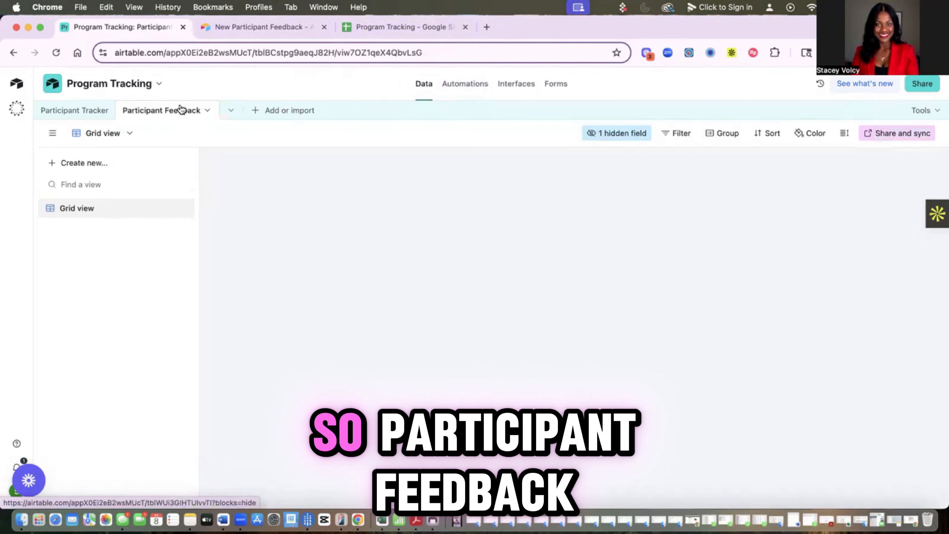
pyautogui.click(76, 110)
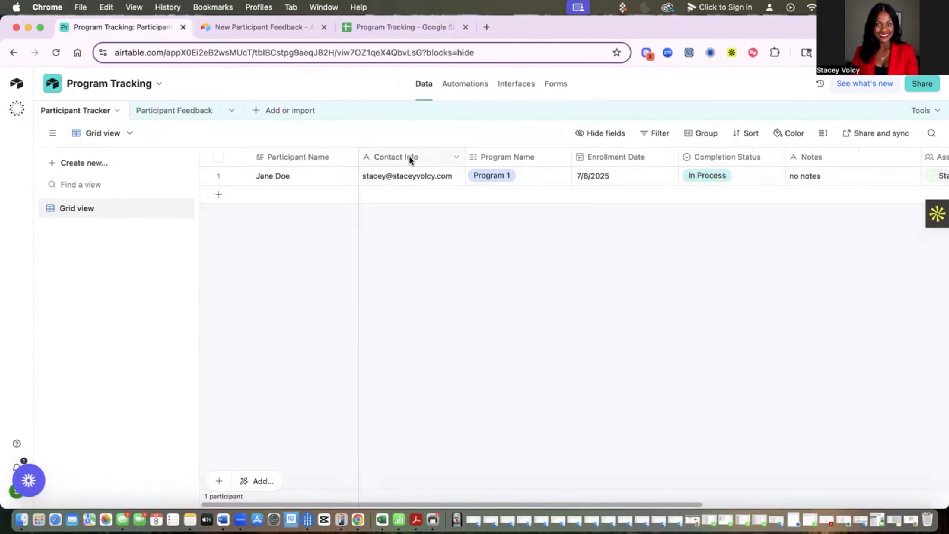
pyautogui.click(455, 158)
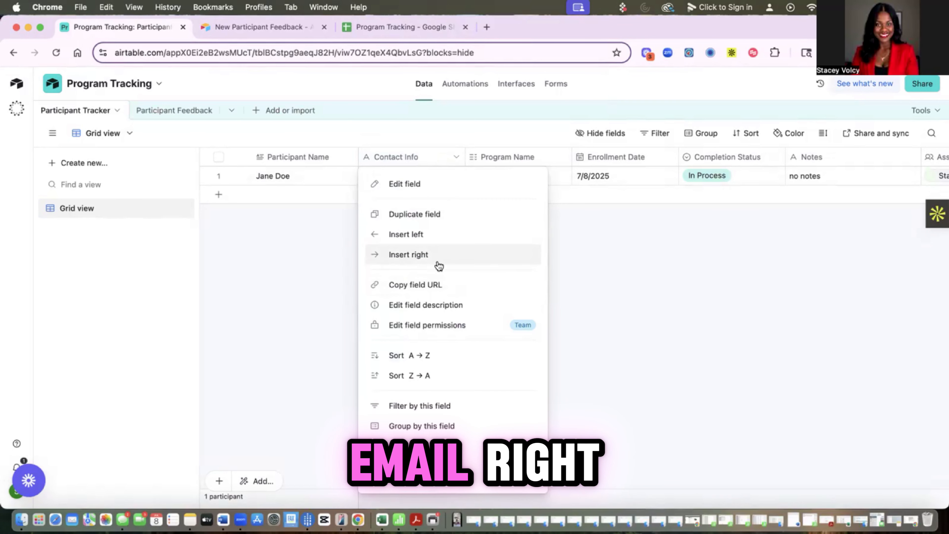
pyautogui.click(410, 187)
pyautogui.write('Email Addr')
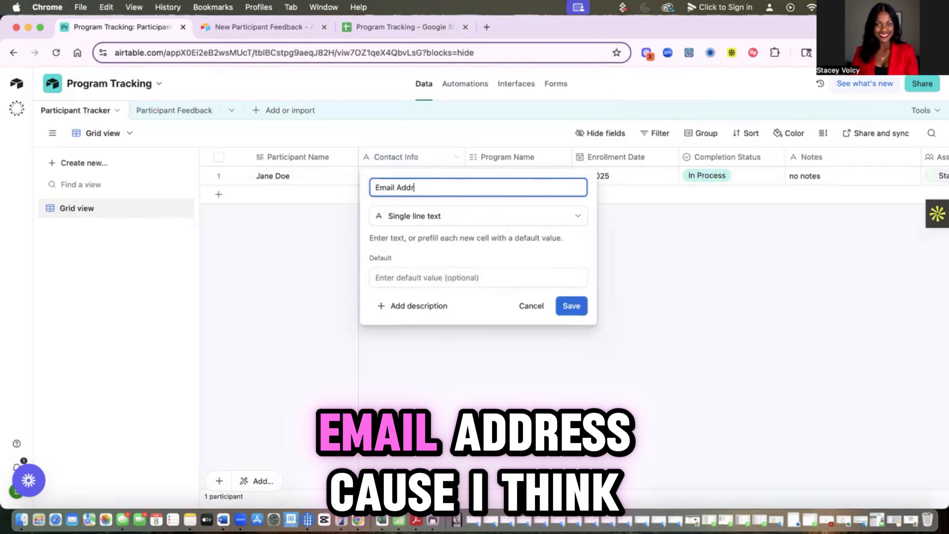
pyautogui.write('ess')
pyautogui.click(571, 305)
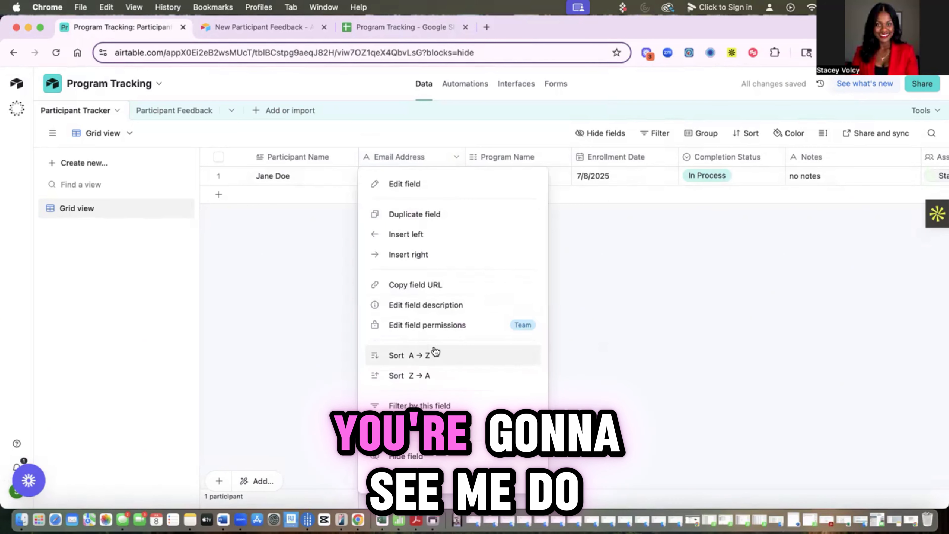
pyautogui.click(419, 305)
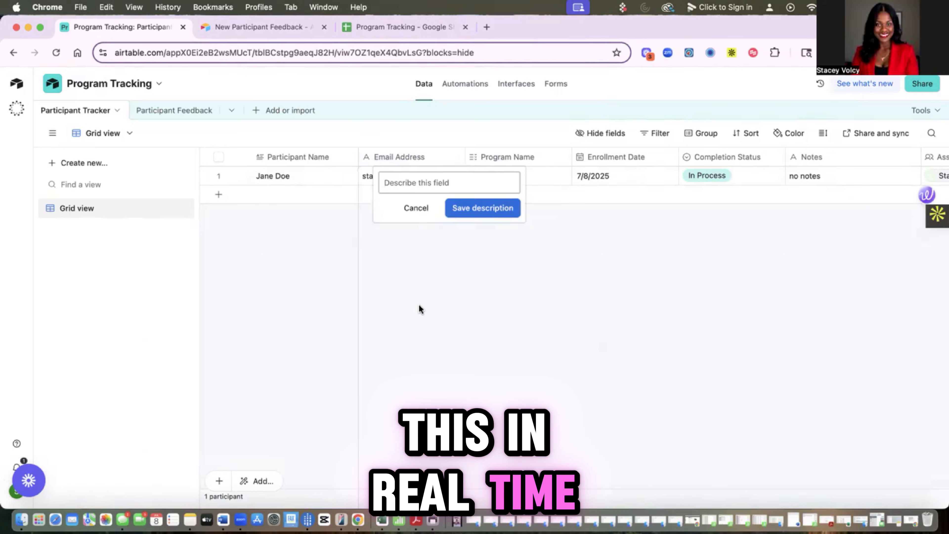
pyautogui.click(416, 209)
# Step: Change the Email Address field's type to Email and save
pyautogui.click(454, 157)
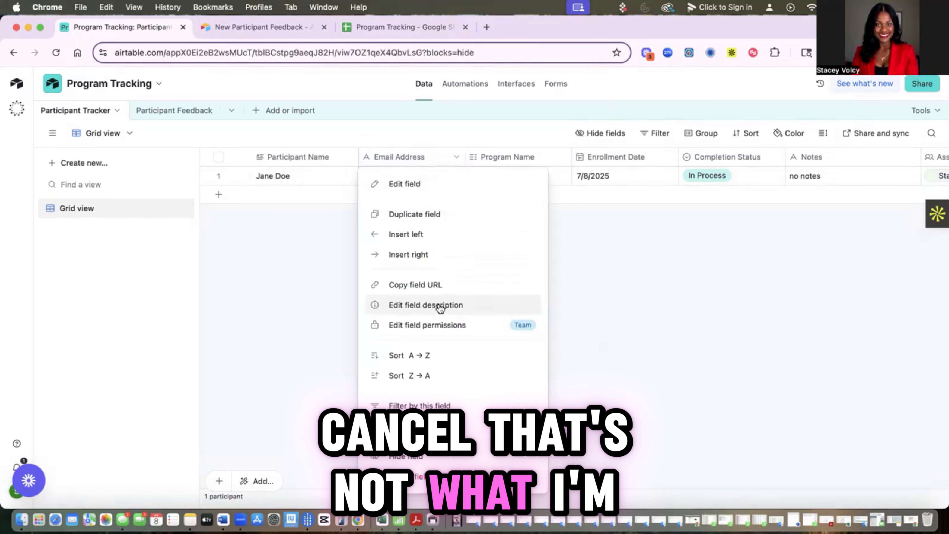
pyautogui.click(417, 185)
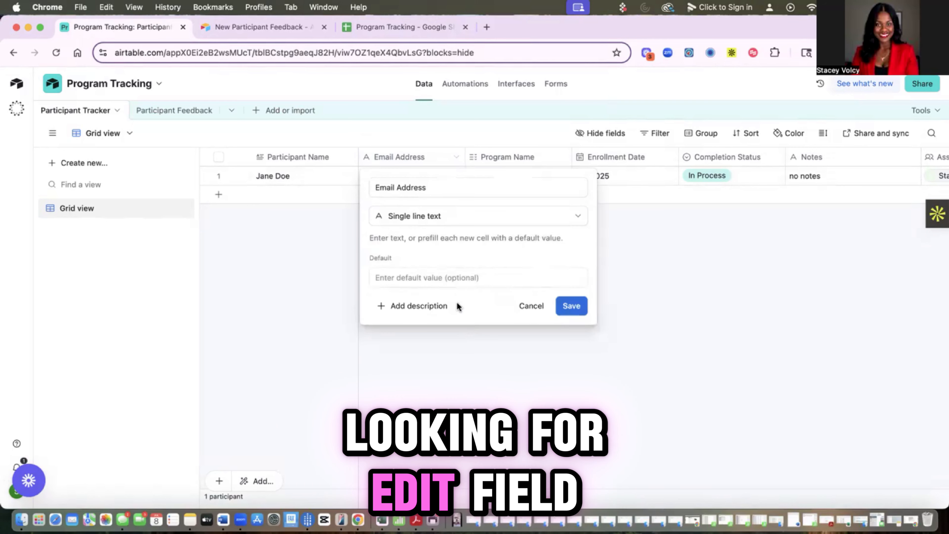
pyautogui.click(458, 219)
pyautogui.scroll(-4, 479, 350)
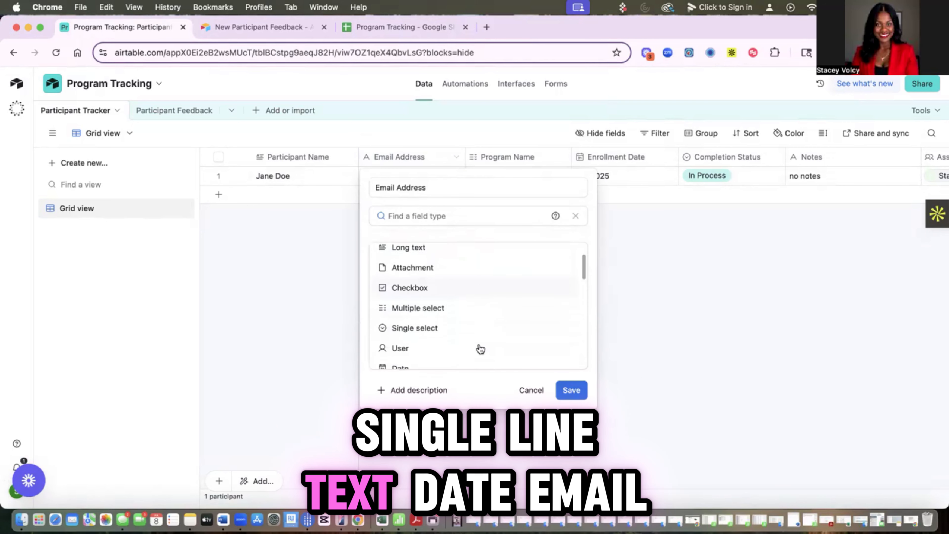
pyautogui.click(403, 298)
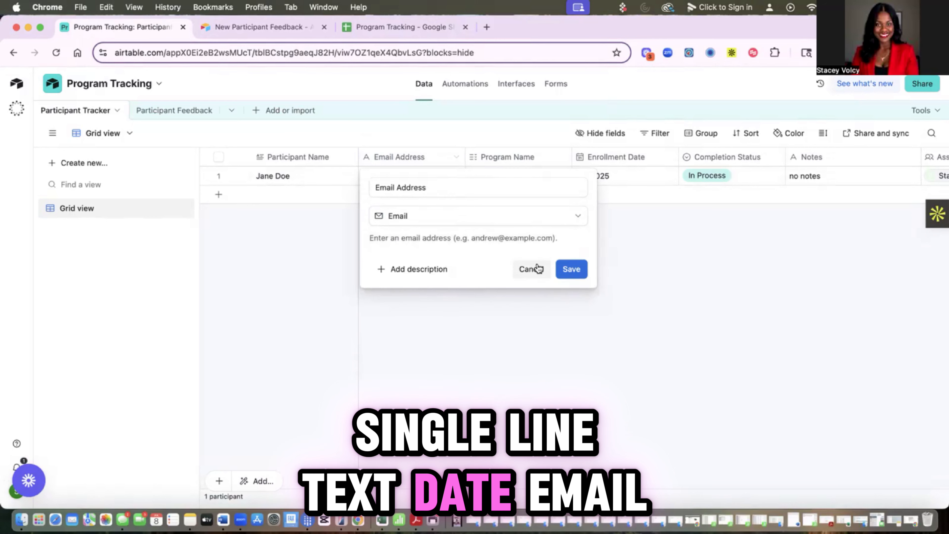
pyautogui.click(571, 269)
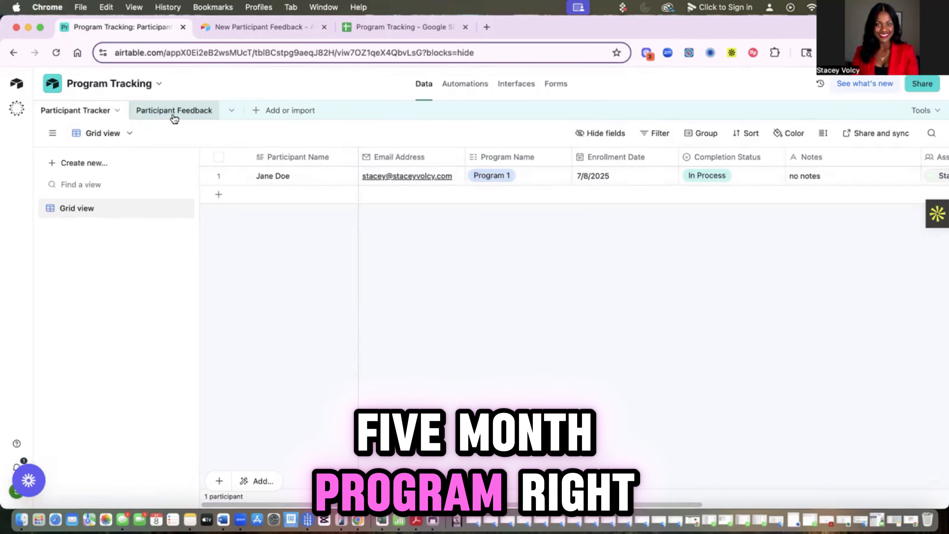
# Step: Open the New Participant Feedback form from the Participant Feedback table's Forms section
pyautogui.click(187, 114)
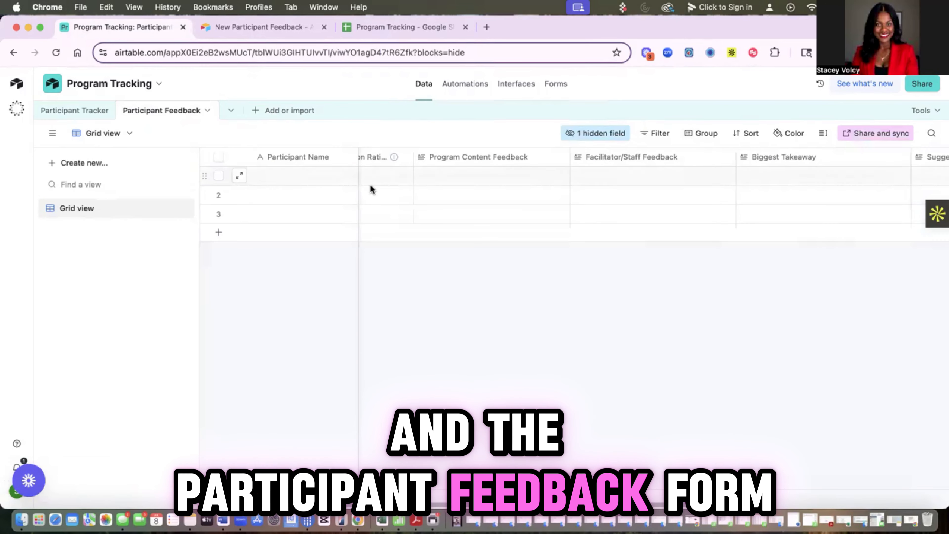
pyautogui.click(558, 92)
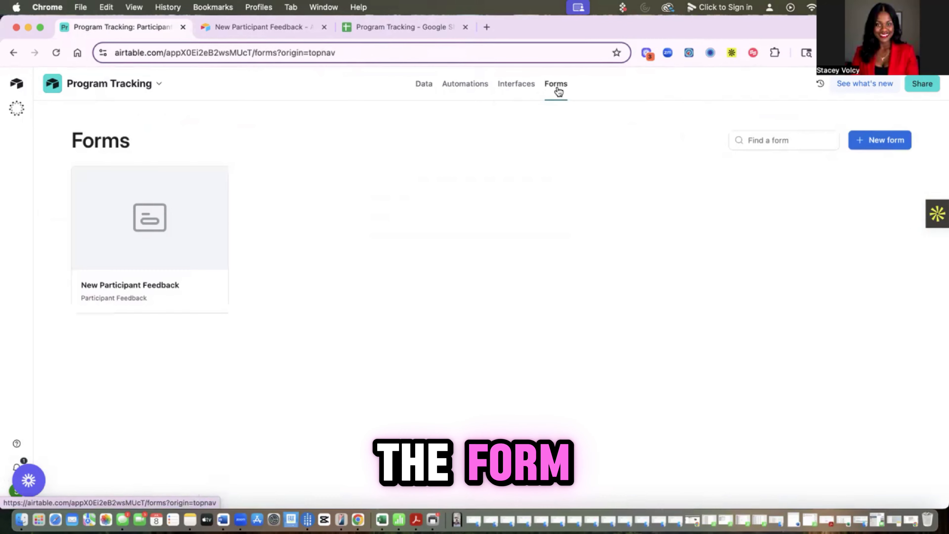
pyautogui.click(175, 261)
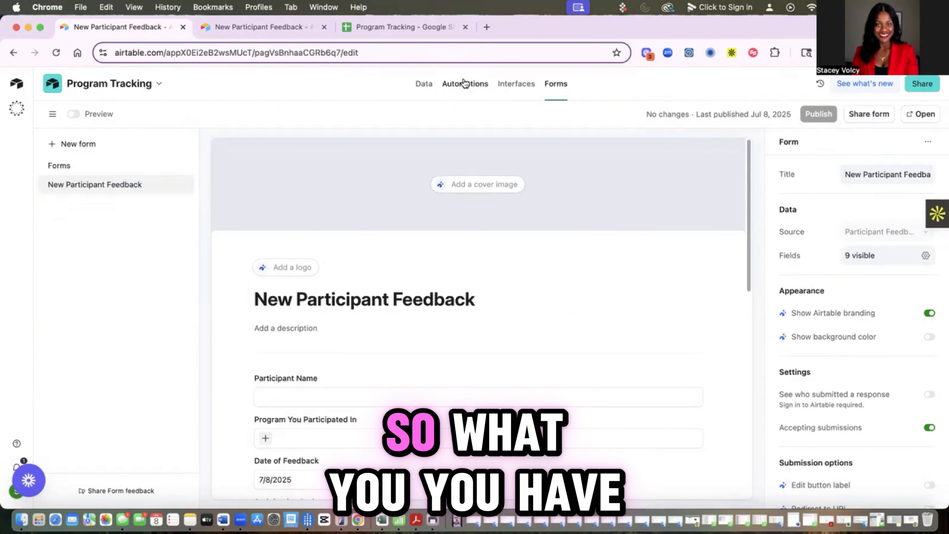
# Step: Set the New Participant Feedback form's sharing to 'Anyone on the web', then close sharing
pyautogui.scroll(-3, 402, 296)
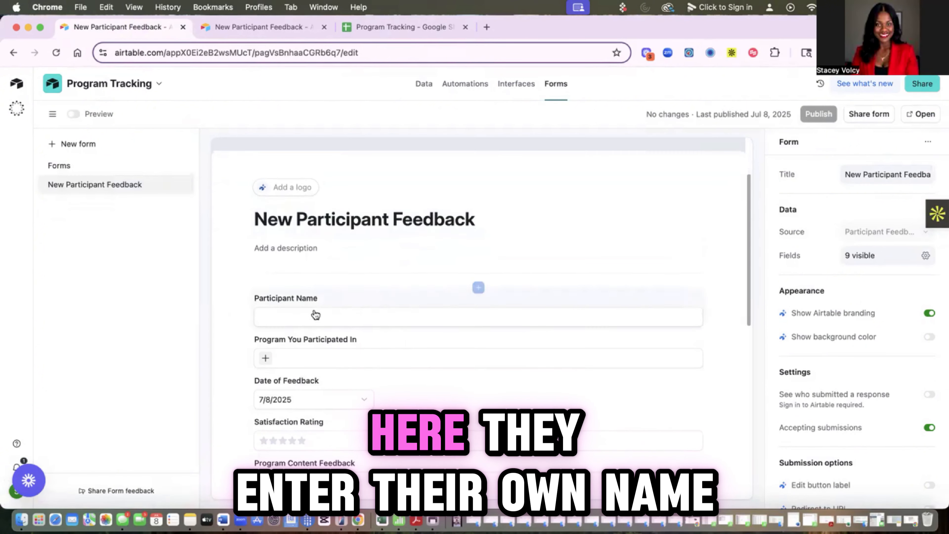
pyautogui.scroll(-2, 323, 316)
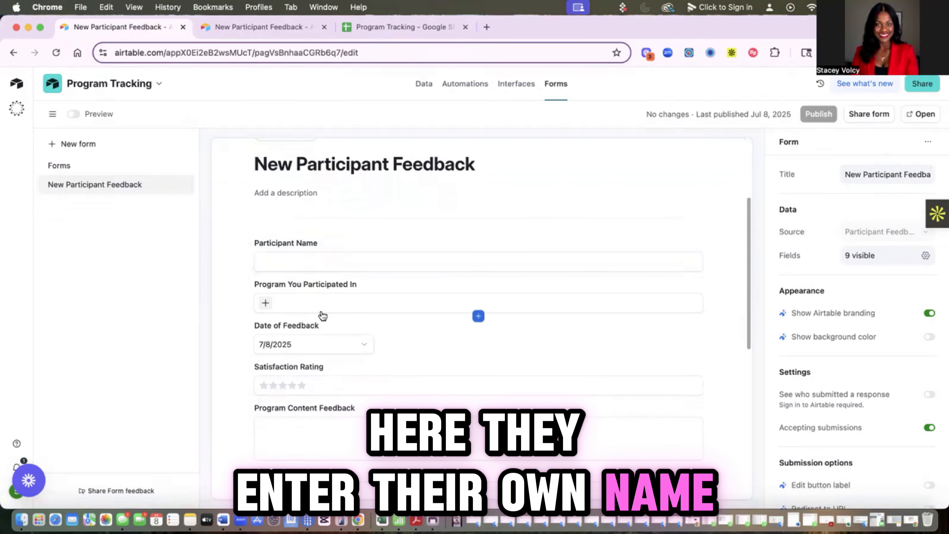
pyautogui.scroll(-5, 323, 316)
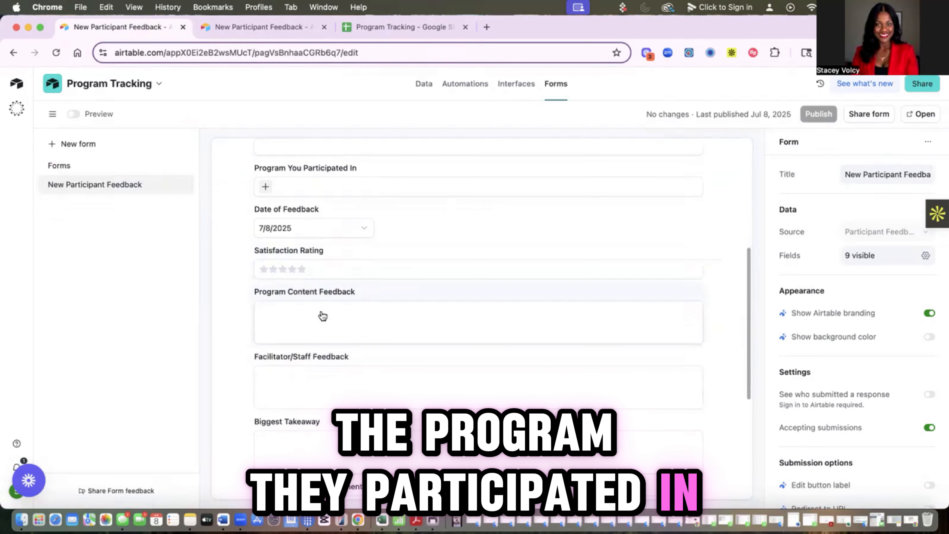
pyautogui.scroll(-4, 323, 315)
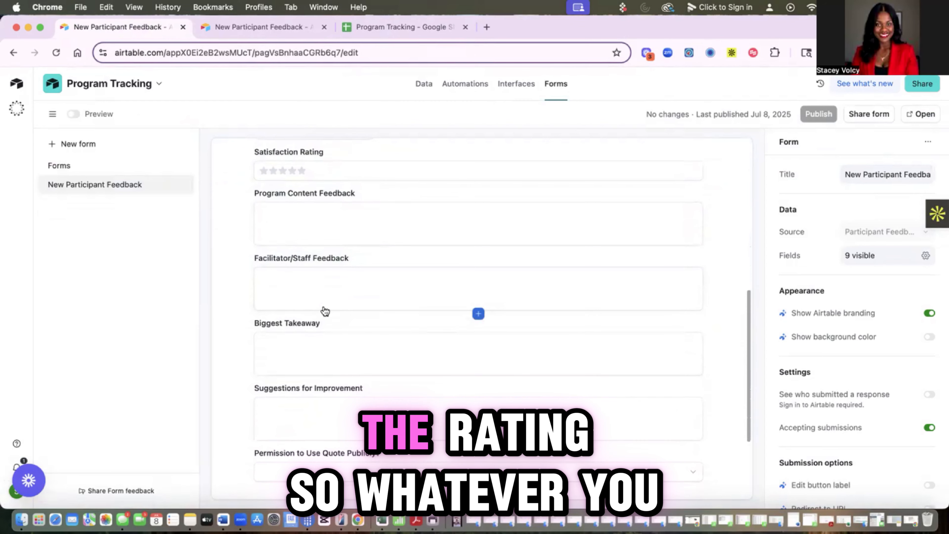
pyautogui.scroll(-5, 323, 310)
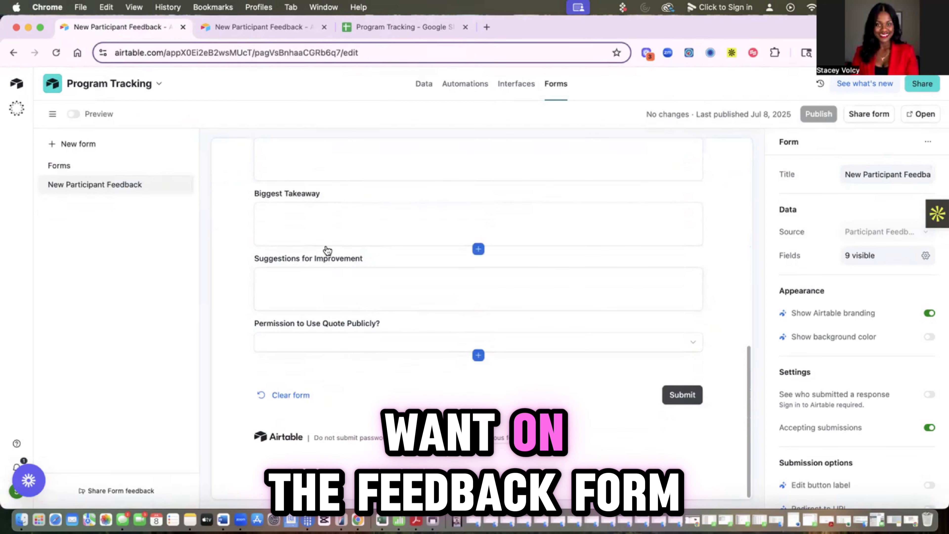
pyautogui.click(880, 120)
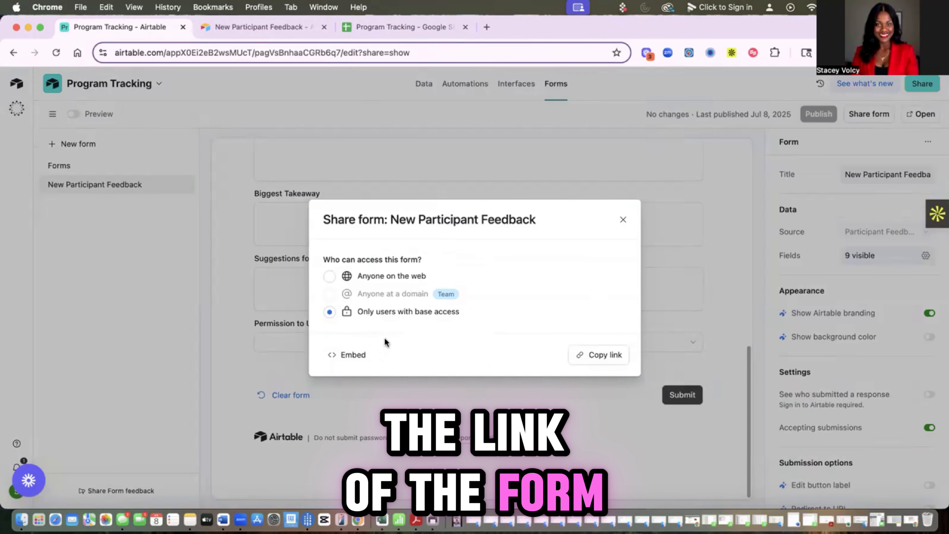
pyautogui.click(333, 276)
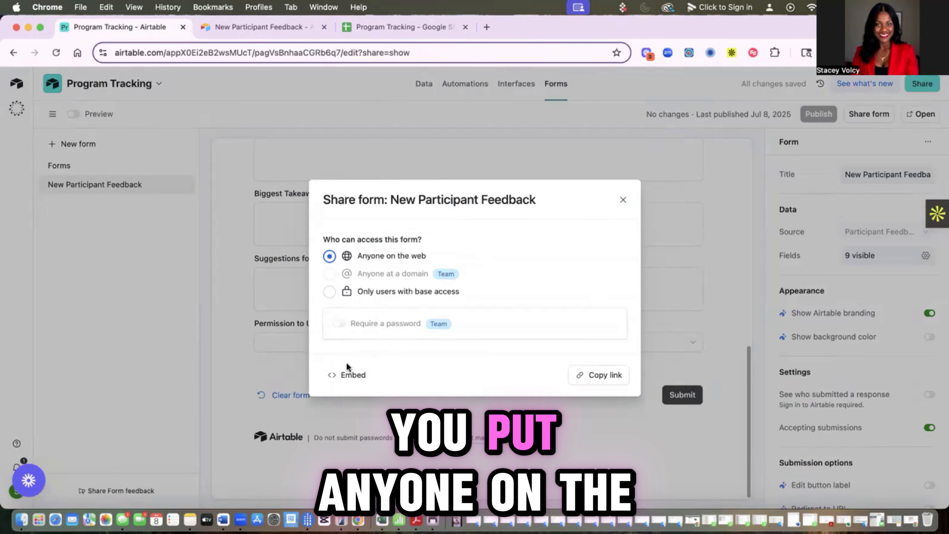
pyautogui.click(602, 376)
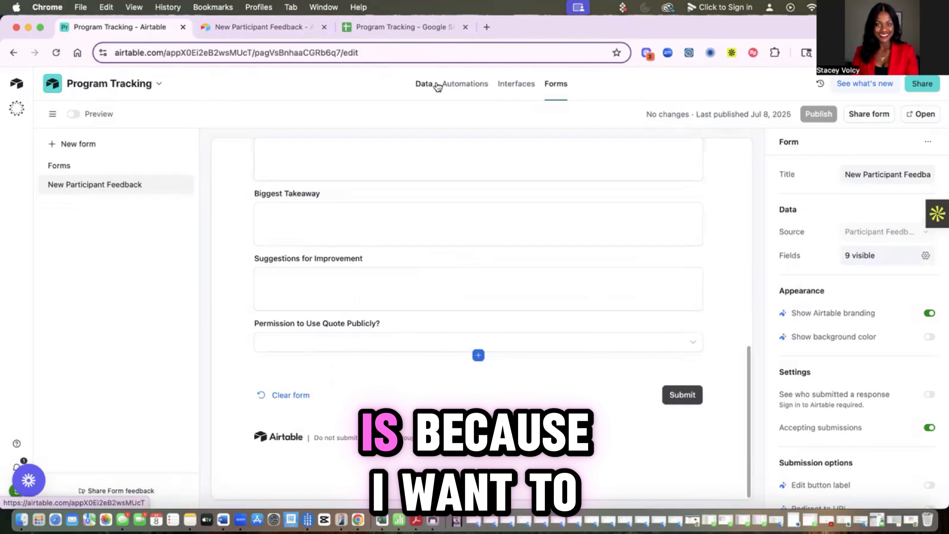
# Step: Check the Participant Tracker's Email Address field options, then return to the Automations list
pyautogui.click(428, 84)
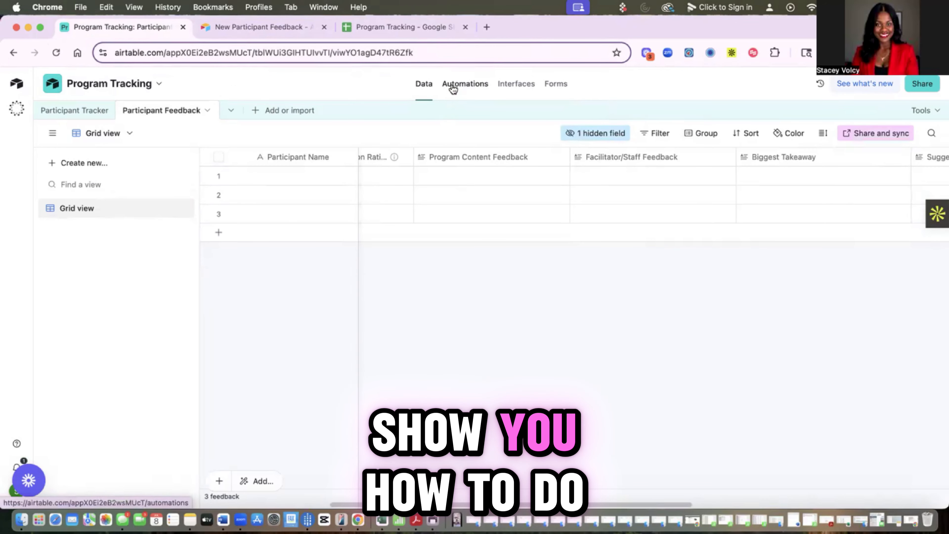
pyautogui.hscroll(-7, 373, 220)
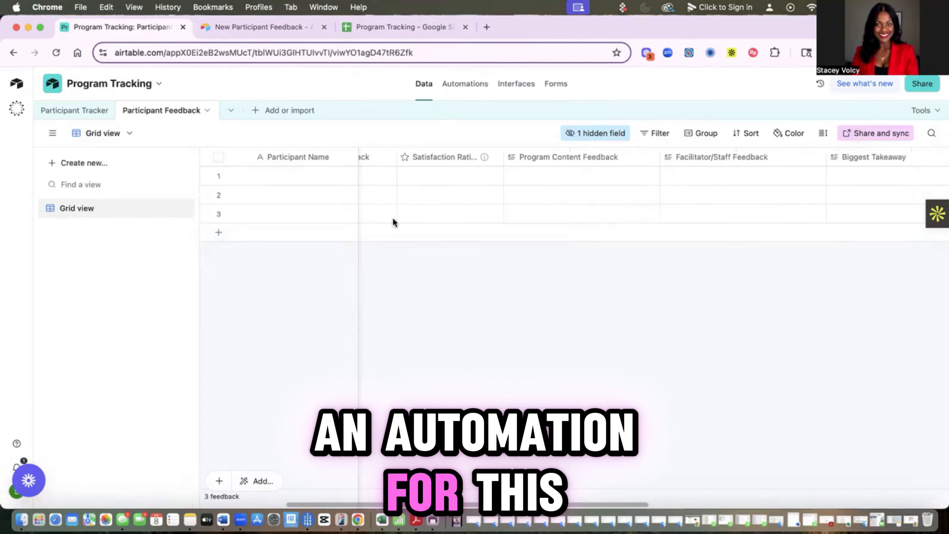
pyautogui.click(74, 110)
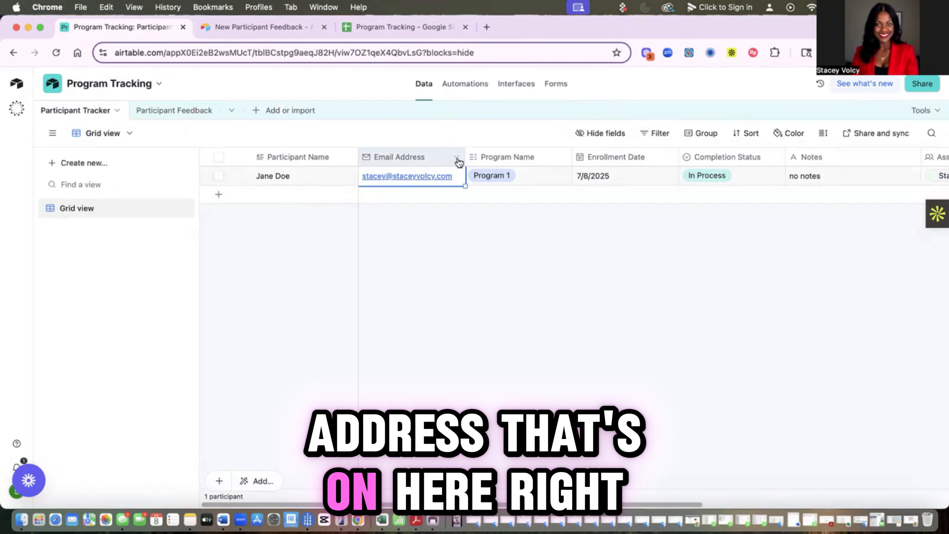
pyautogui.click(456, 157)
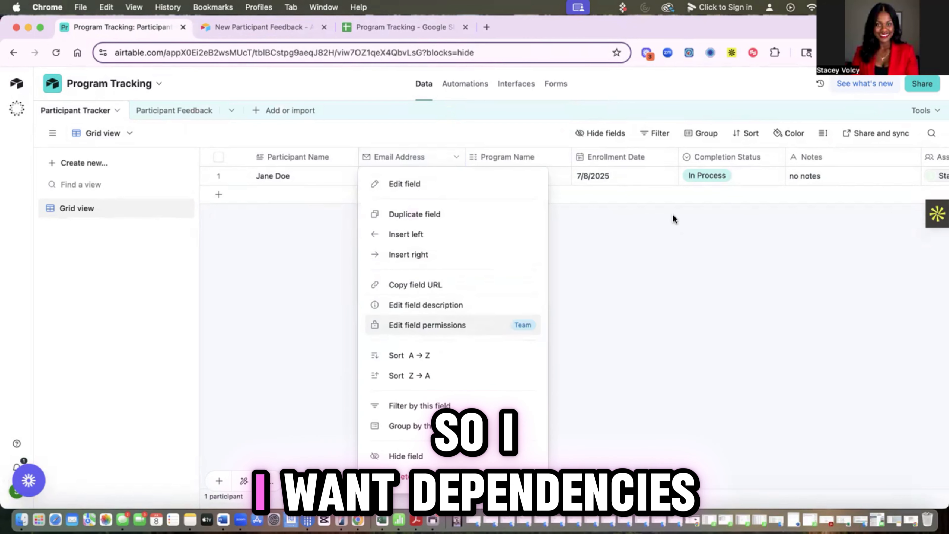
pyautogui.click(474, 90)
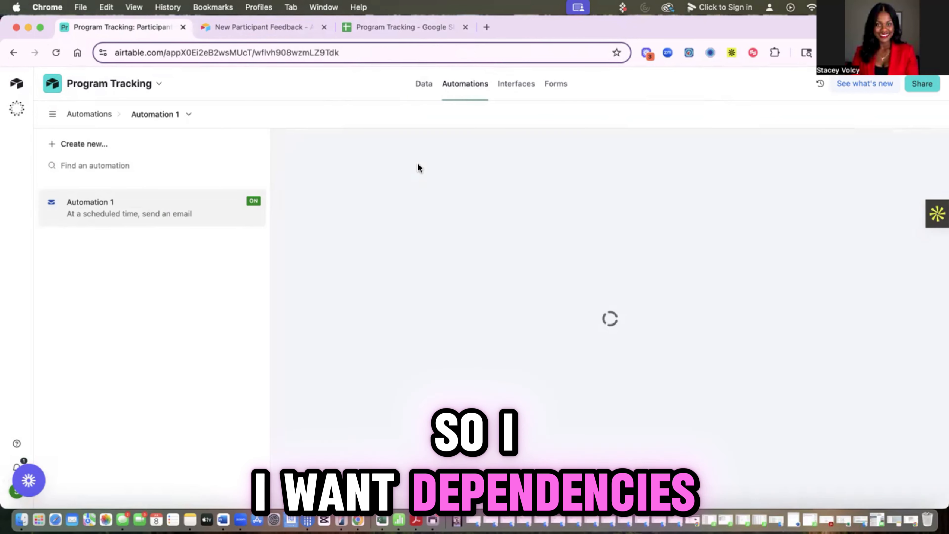
# Step: Create Automation 2 with a 'When record matches conditions' trigger
pyautogui.click(122, 144)
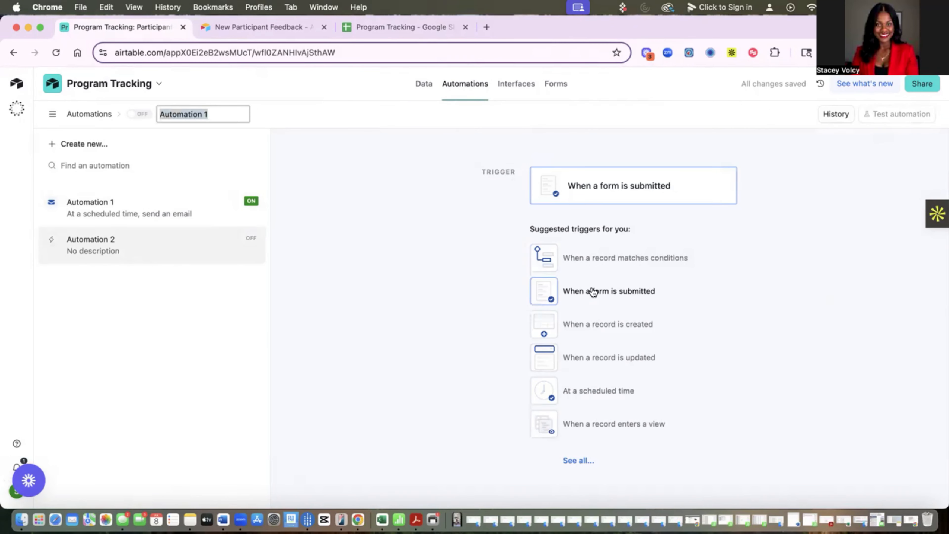
pyautogui.click(620, 186)
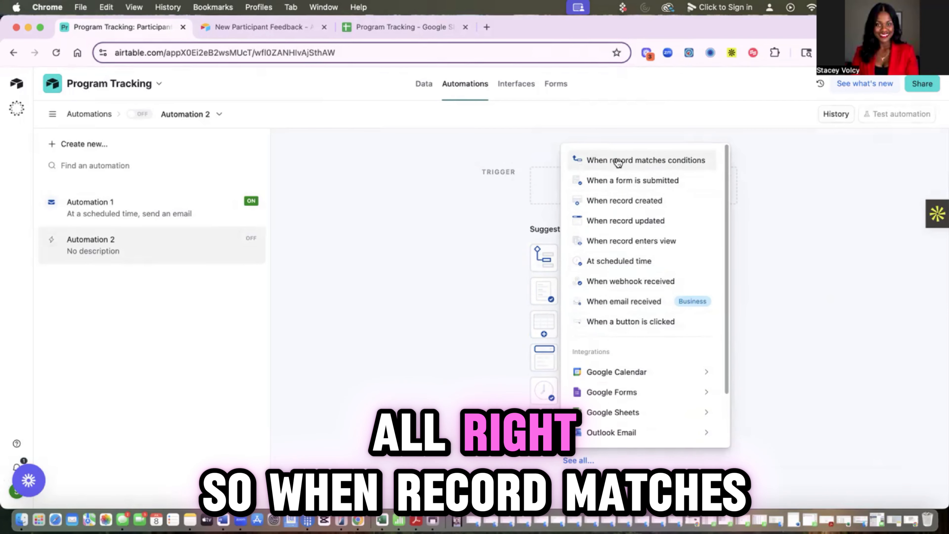
pyautogui.click(618, 162)
pyautogui.click(809, 290)
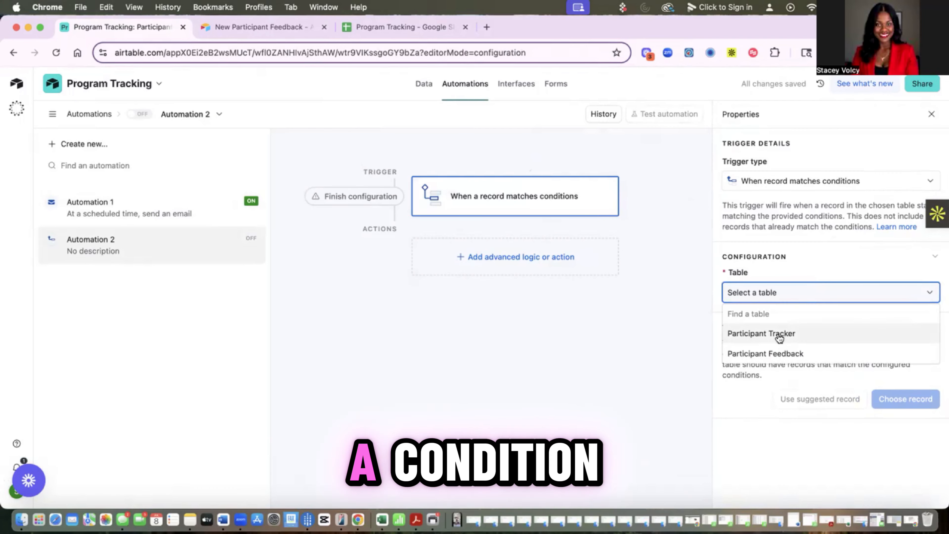
# Step: Set the trigger table to Participant Tracker with Enrollment Date 45 days from now
pyautogui.click(778, 334)
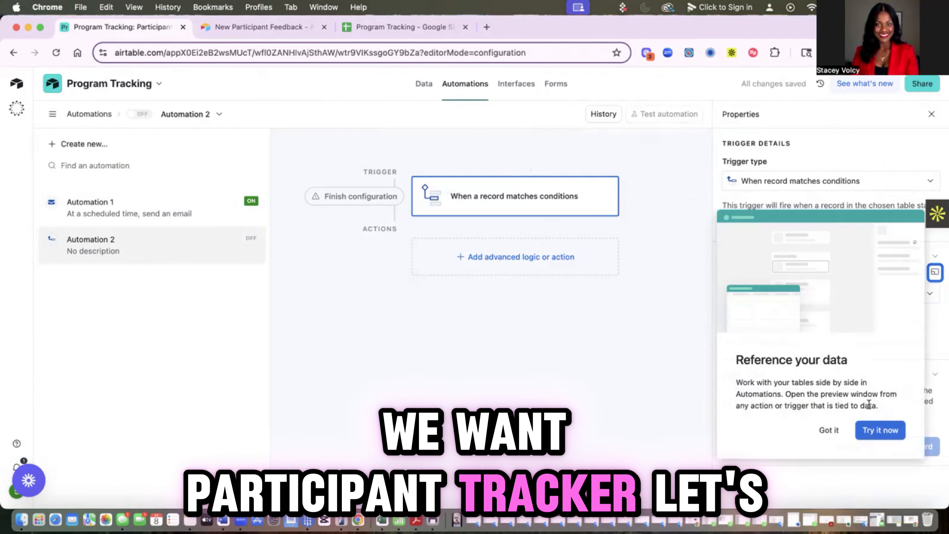
pyautogui.click(828, 430)
pyautogui.click(767, 338)
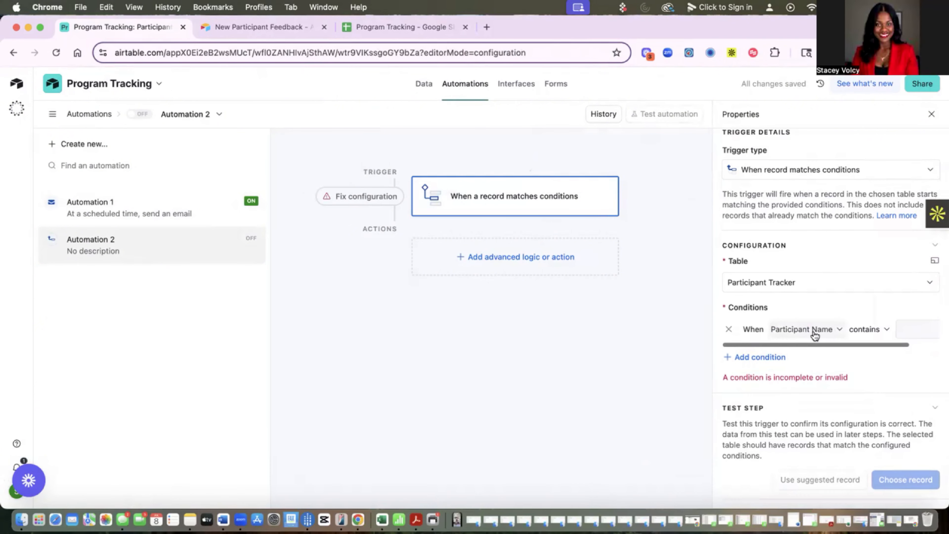
pyautogui.click(831, 329)
pyautogui.click(776, 332)
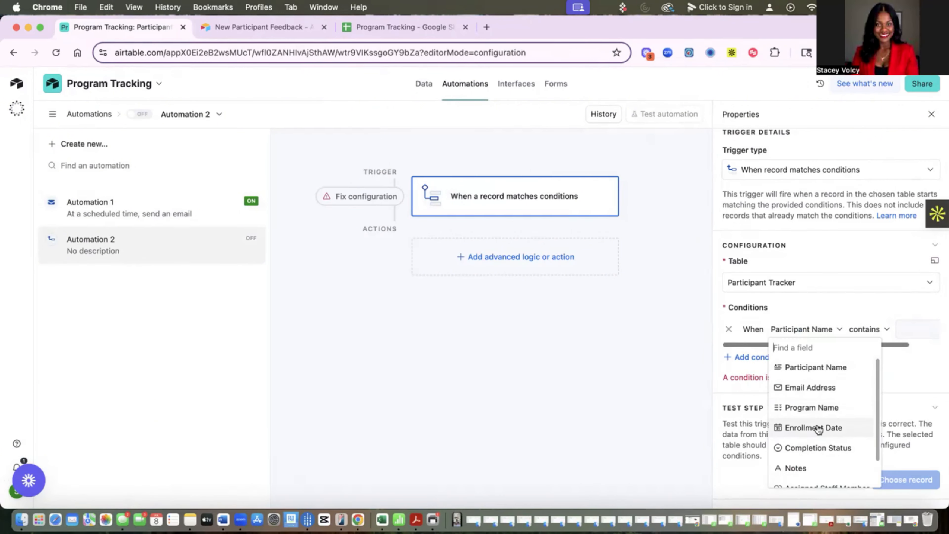
pyautogui.click(810, 426)
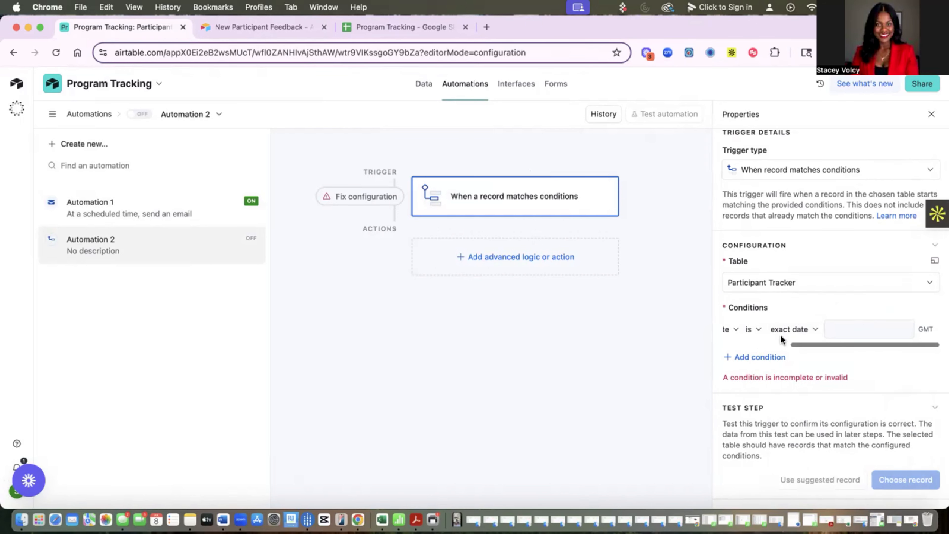
pyautogui.click(789, 334)
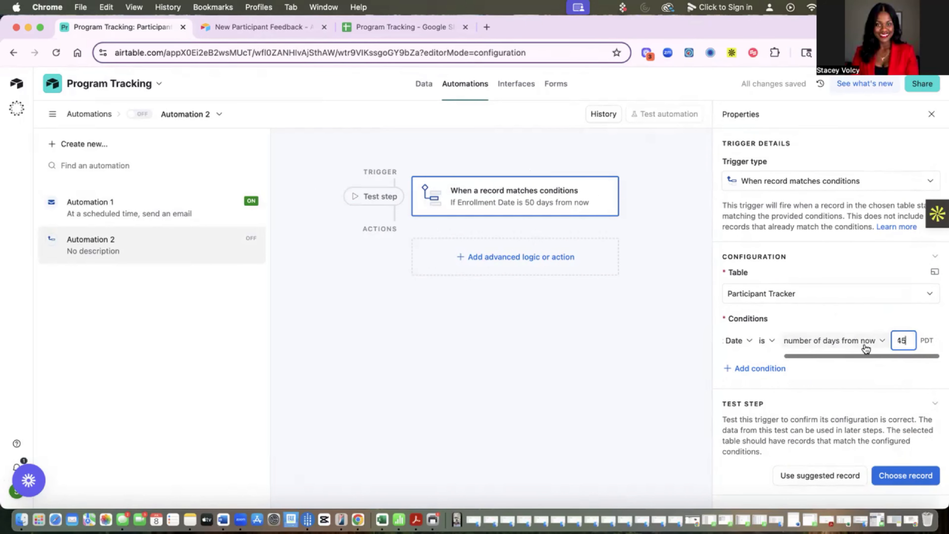
# Step: Add a second condition requiring Completion Status to be Completed
pyautogui.click(760, 368)
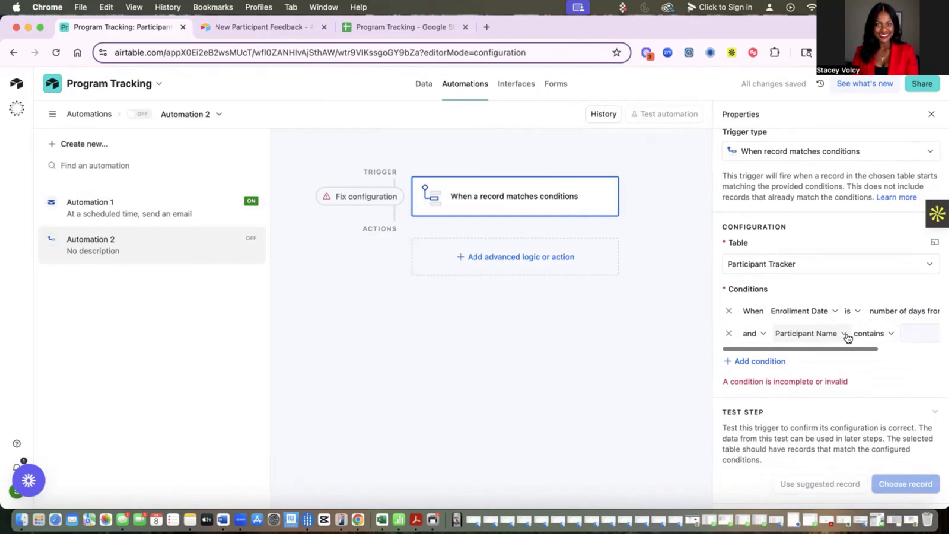
pyautogui.click(815, 334)
pyautogui.click(817, 452)
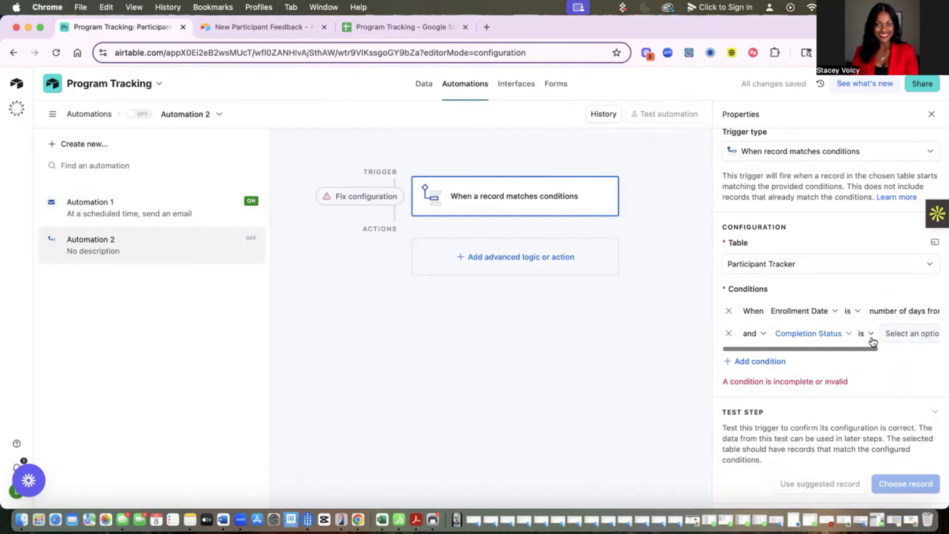
pyautogui.click(835, 335)
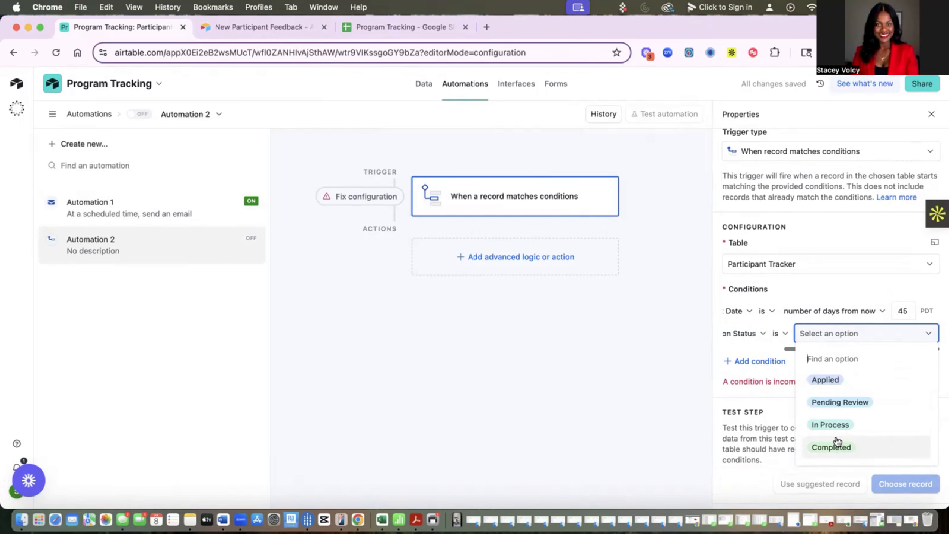
pyautogui.click(831, 447)
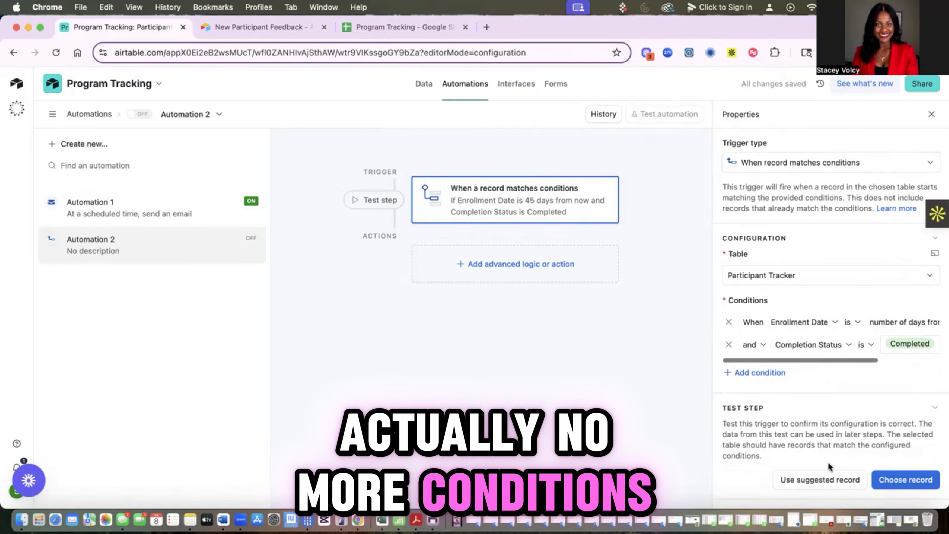
pyautogui.click(509, 274)
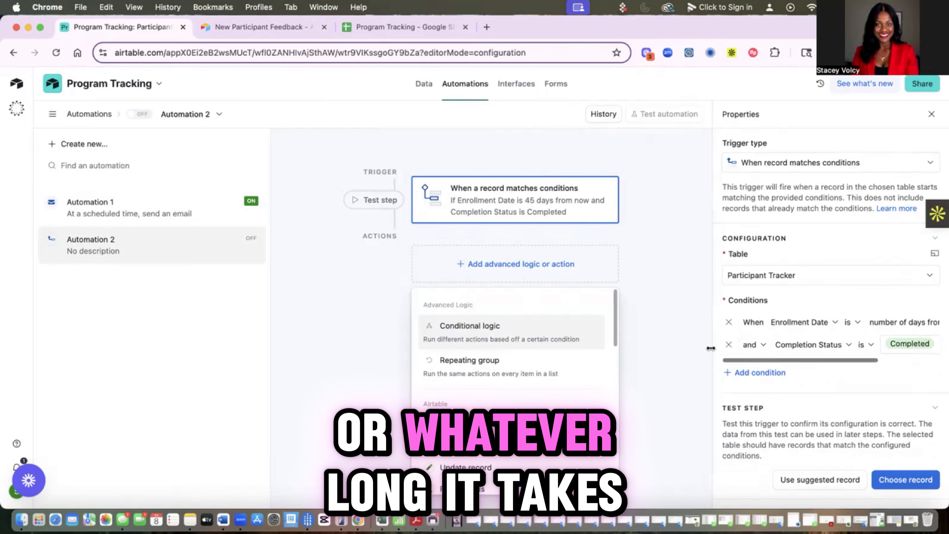
# Step: Add a Send an email action described as 'Send Feedback Form'
pyautogui.scroll(-3, 530, 358)
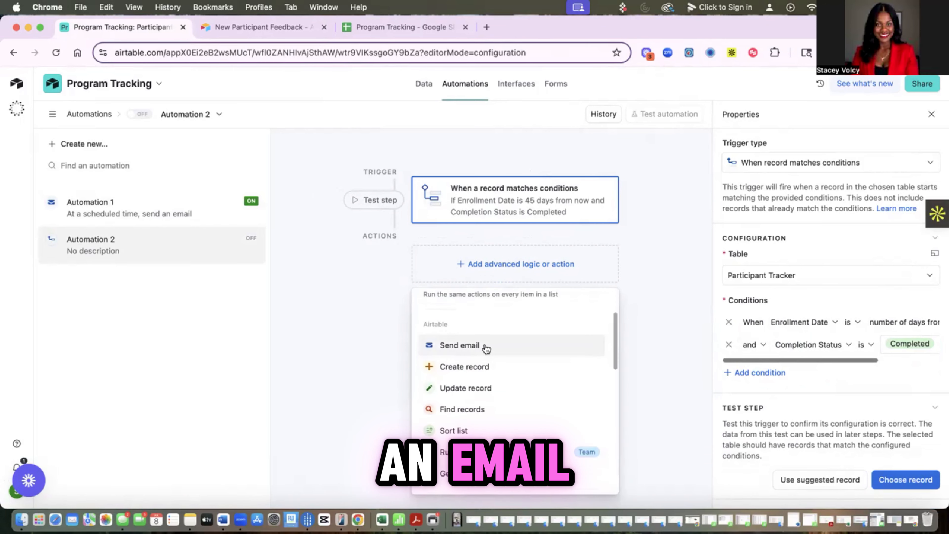
pyautogui.click(487, 348)
pyautogui.click(791, 240)
pyautogui.write('Send Feedback Form')
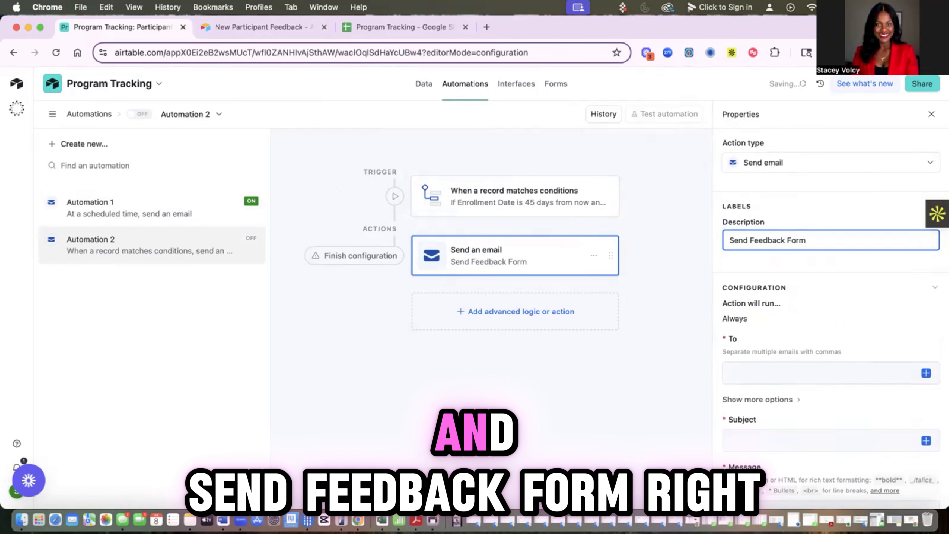
# Step: Address the email to each record's Email Address field
pyautogui.click(926, 372)
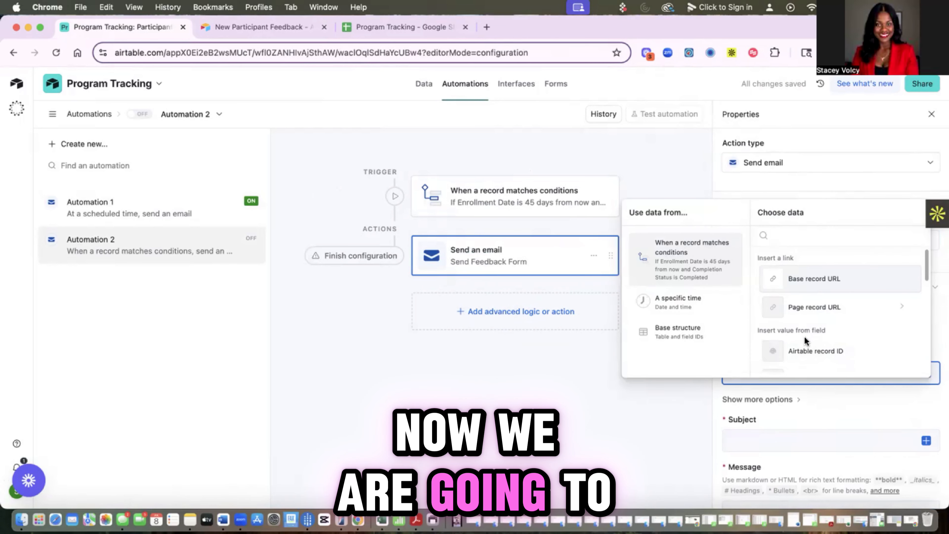
pyautogui.click(729, 377)
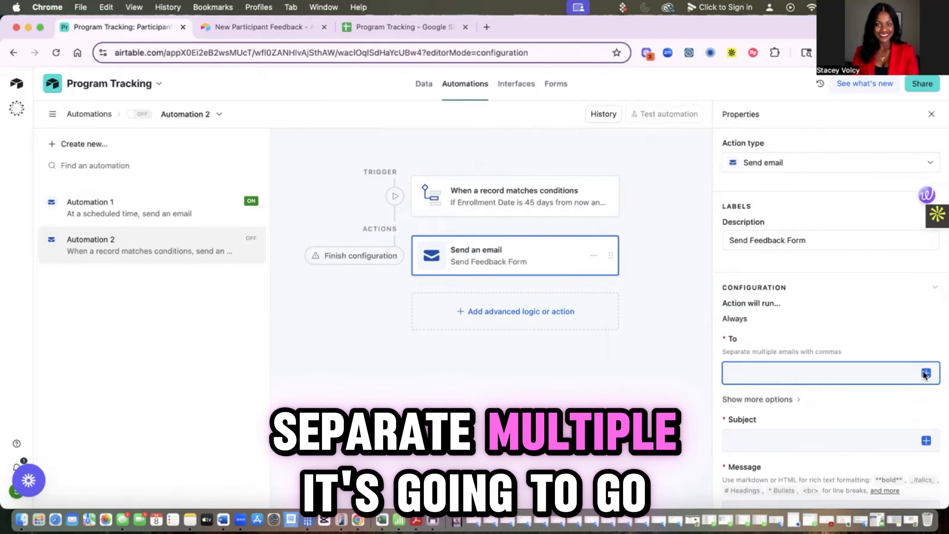
pyautogui.click(926, 373)
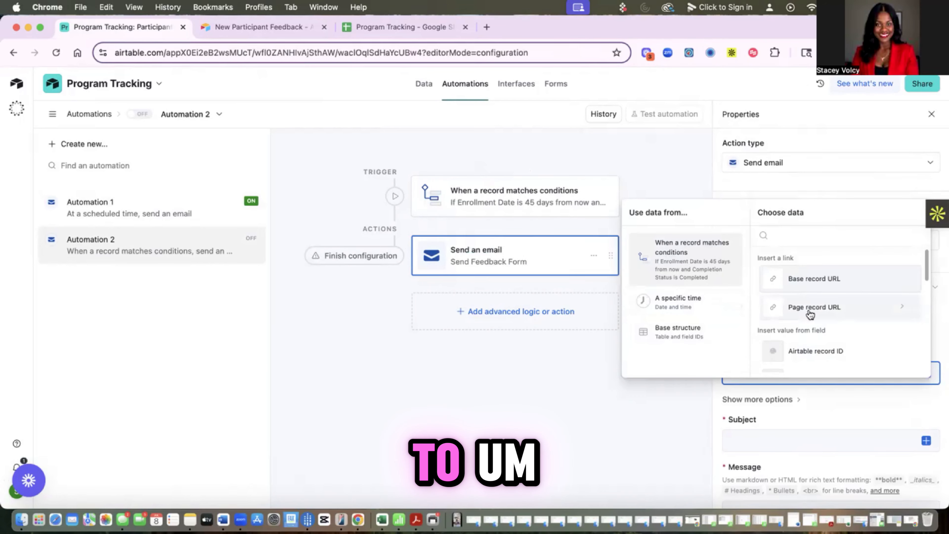
pyautogui.scroll(-3, 808, 316)
pyautogui.scroll(-2, 816, 322)
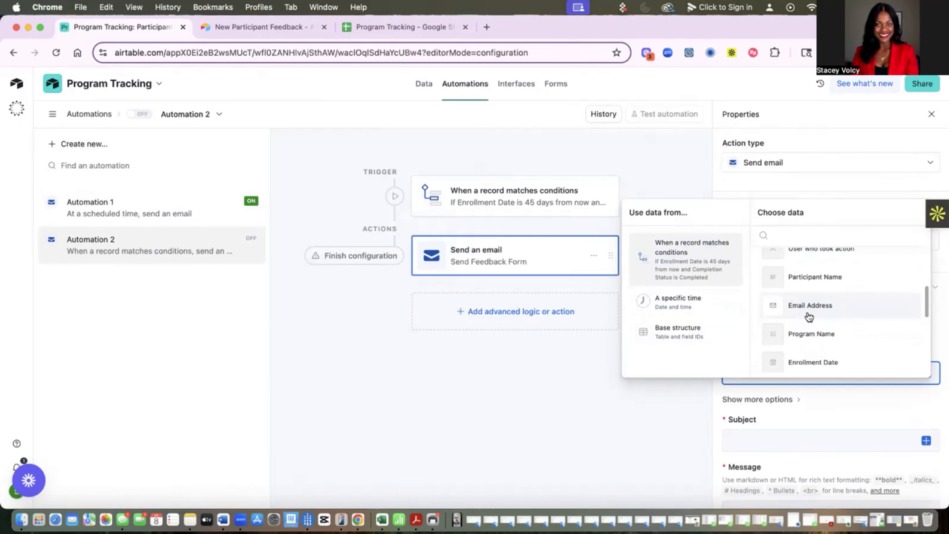
pyautogui.click(803, 305)
pyautogui.scroll(-3, 823, 418)
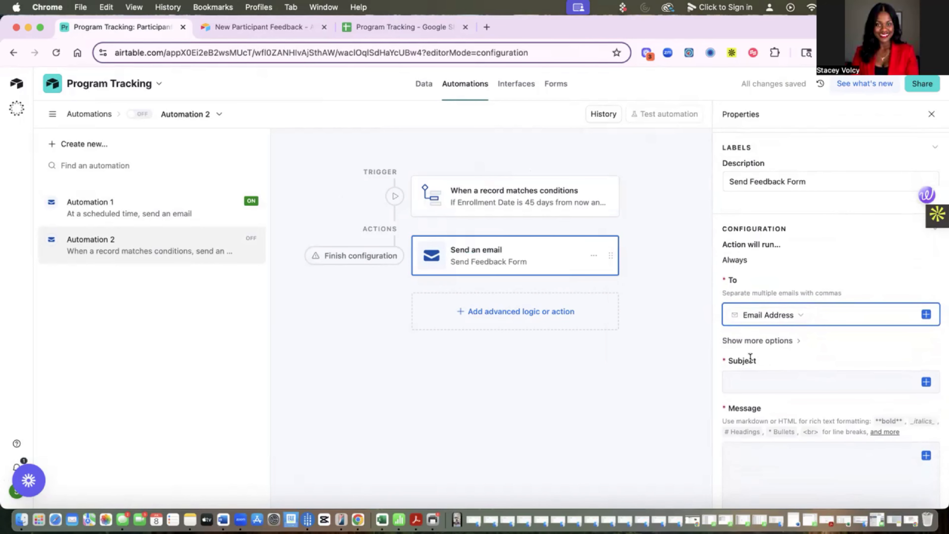
pyautogui.scroll(-1, 754, 356)
pyautogui.click(761, 346)
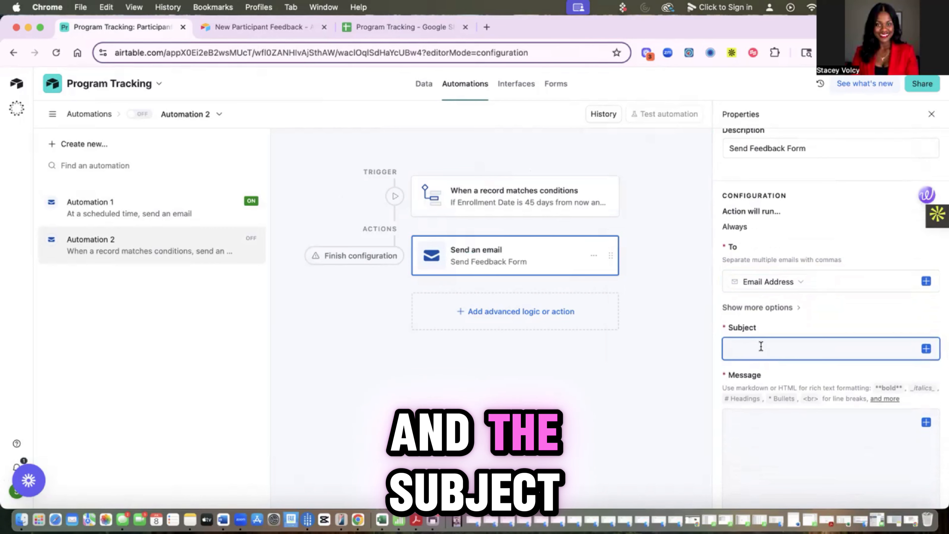
# Step: Set the subject to 'We would love your feedback about' + Program Name + '!'
pyautogui.write('Thank y')
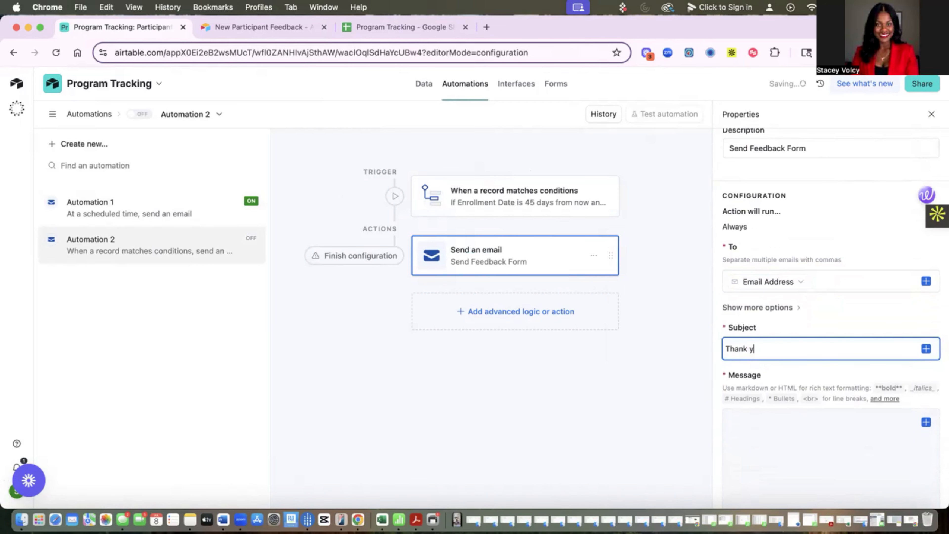
pyautogui.write('We would love ')
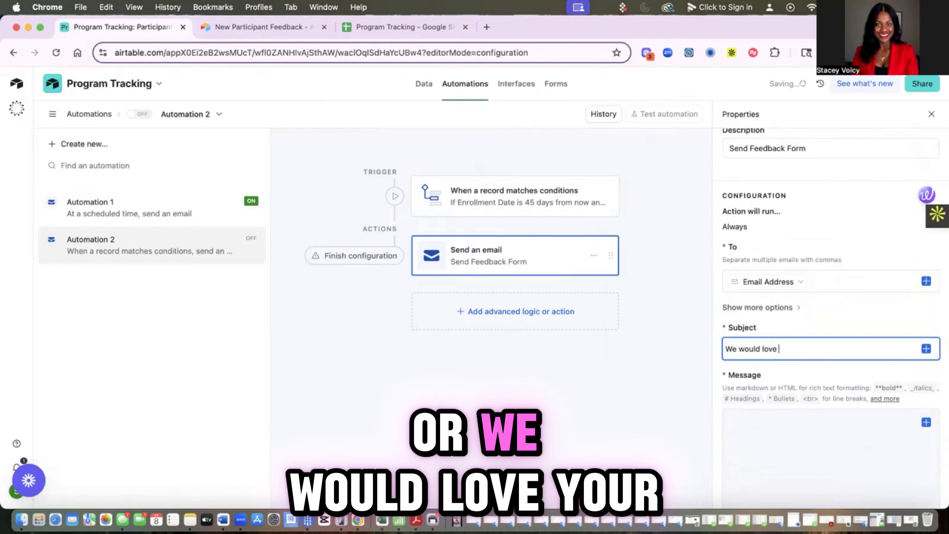
pyautogui.write('your feedback about')
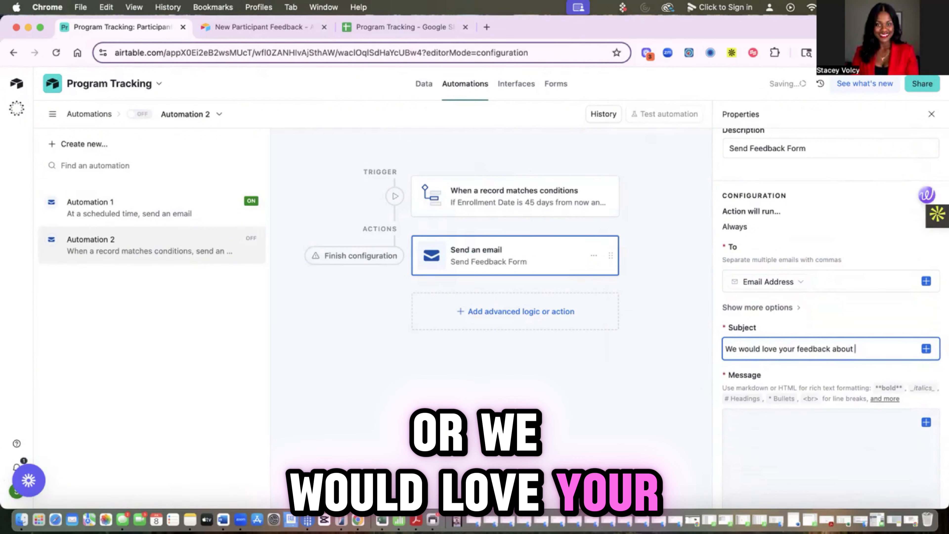
pyautogui.click(926, 349)
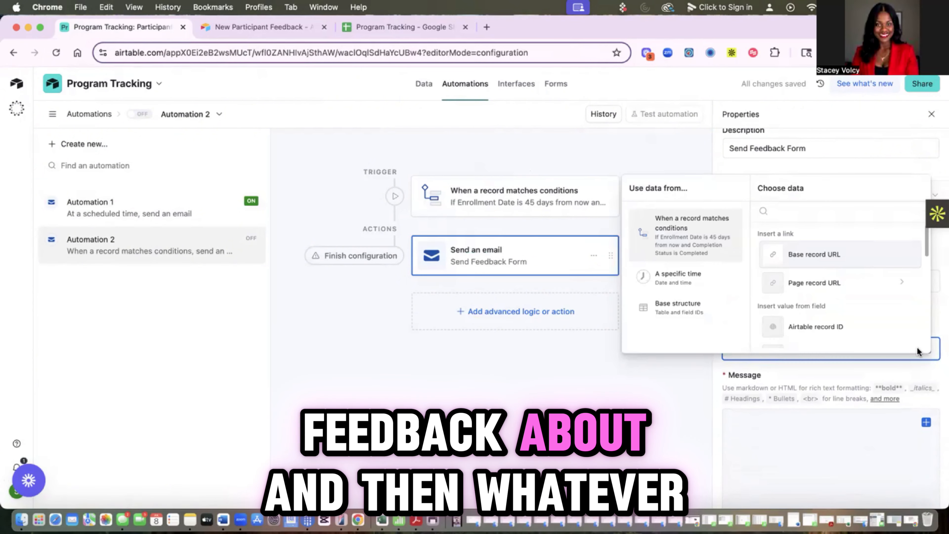
pyautogui.scroll(-3, 867, 303)
pyautogui.click(830, 283)
pyautogui.write('!')
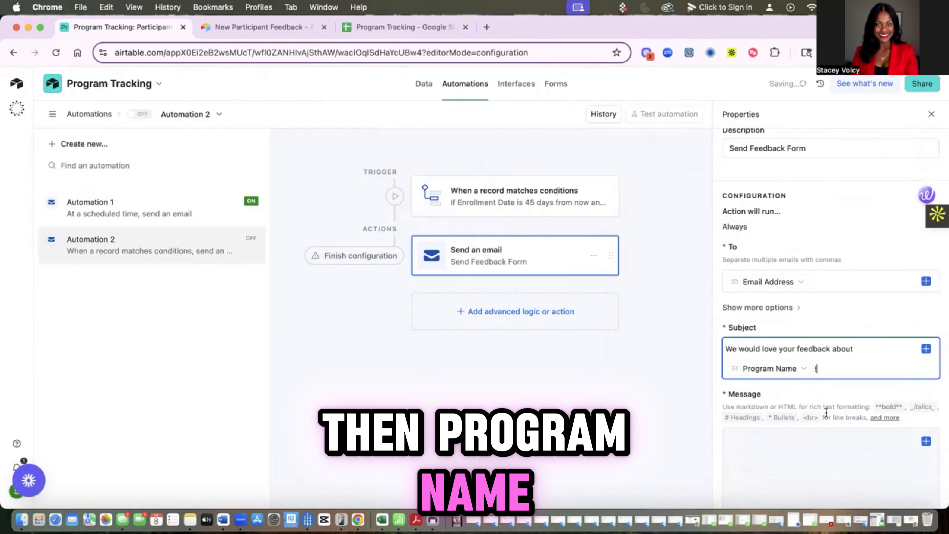
pyautogui.scroll(-2, 821, 395)
pyautogui.click(796, 398)
# Step: Start the message with 'Hey' followed by the Participant Name token and '!'
pyautogui.write('Hey')
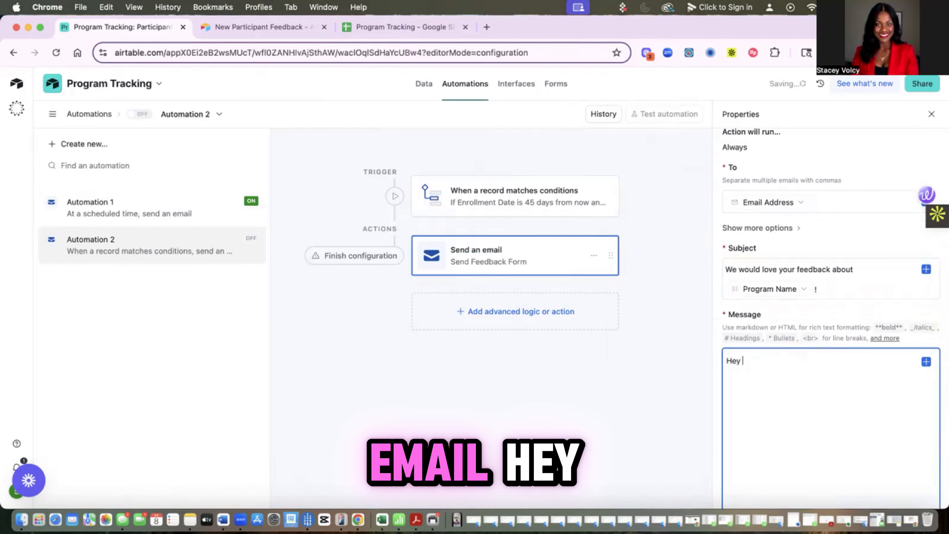
pyautogui.click(924, 361)
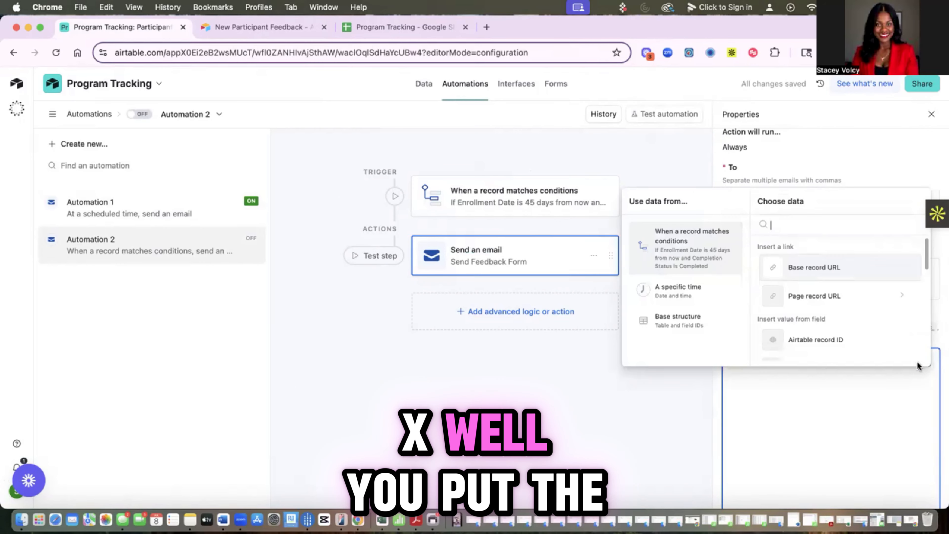
pyautogui.scroll(-5, 828, 297)
pyautogui.scroll(3, 828, 299)
pyautogui.click(833, 335)
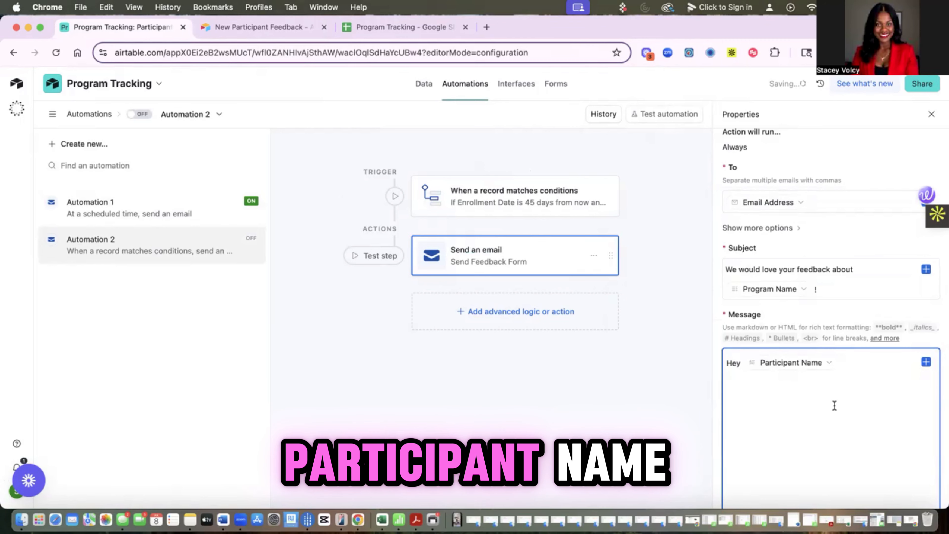
pyautogui.write('!')
pyautogui.press('Return')
pyautogui.press('Return')
# Step: Add a thank-you line ending with the Program Name token and '!'
pyautogui.write('thank you for being par')
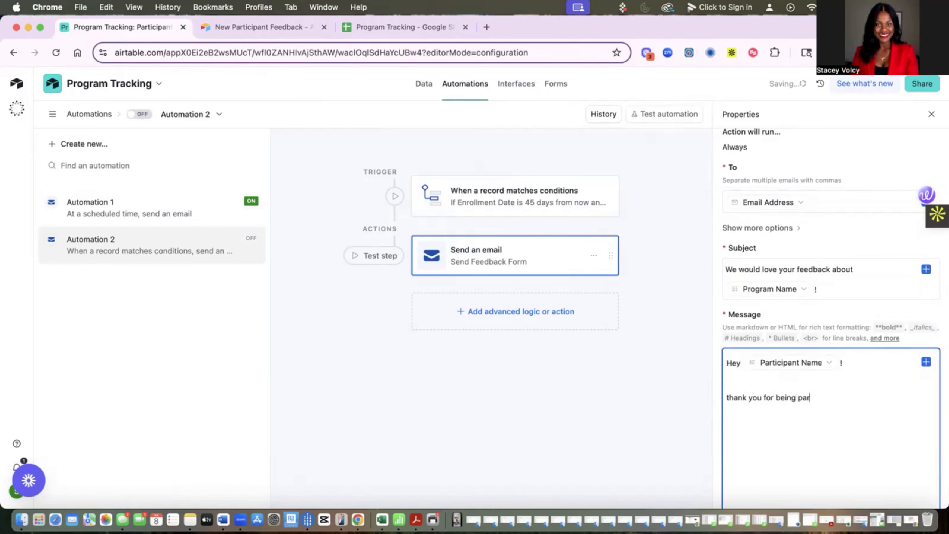
pyautogui.write('f the')
pyautogui.click(925, 356)
pyautogui.scroll(-4, 807, 305)
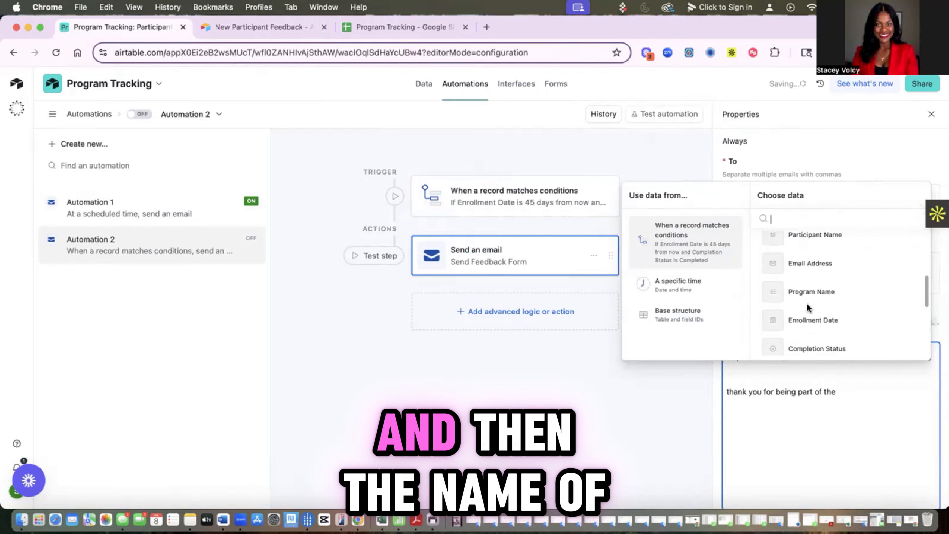
pyautogui.click(814, 293)
pyautogui.write('!')
pyautogui.press('Return')
# Step: Add 'We would love to get your feedback' followed by the pasted form link
pyautogui.write('We would love to ge')
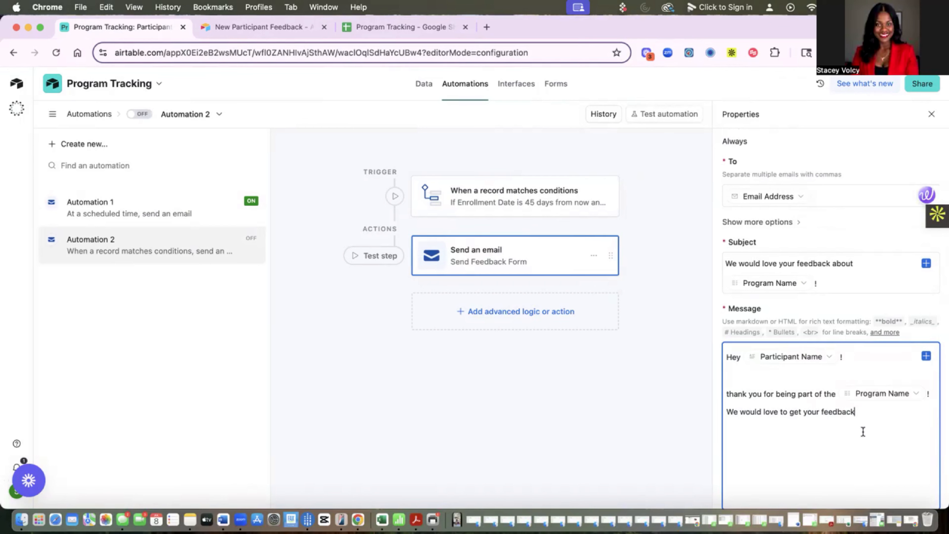
pyautogui.write('t your feedback')
pyautogui.click(925, 357)
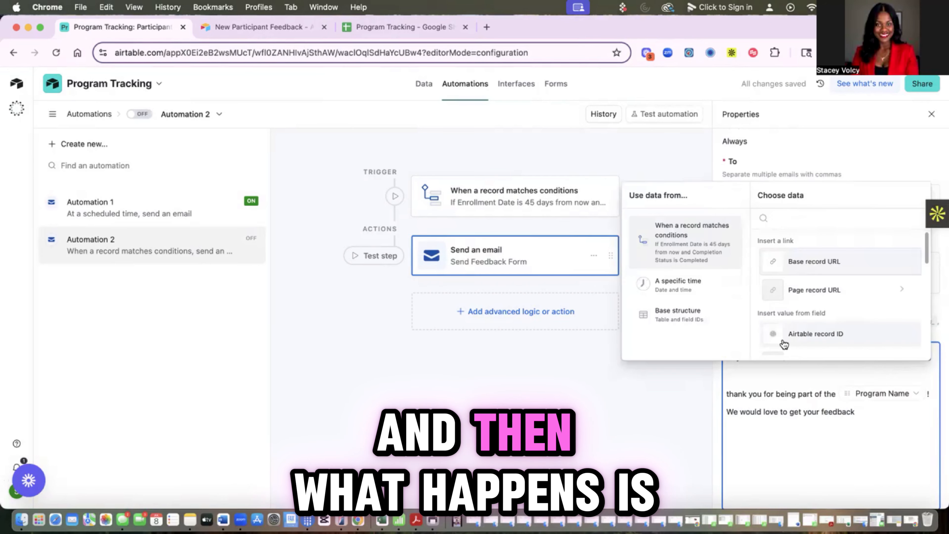
pyautogui.scroll(-1, 804, 322)
pyautogui.scroll(-8, 803, 323)
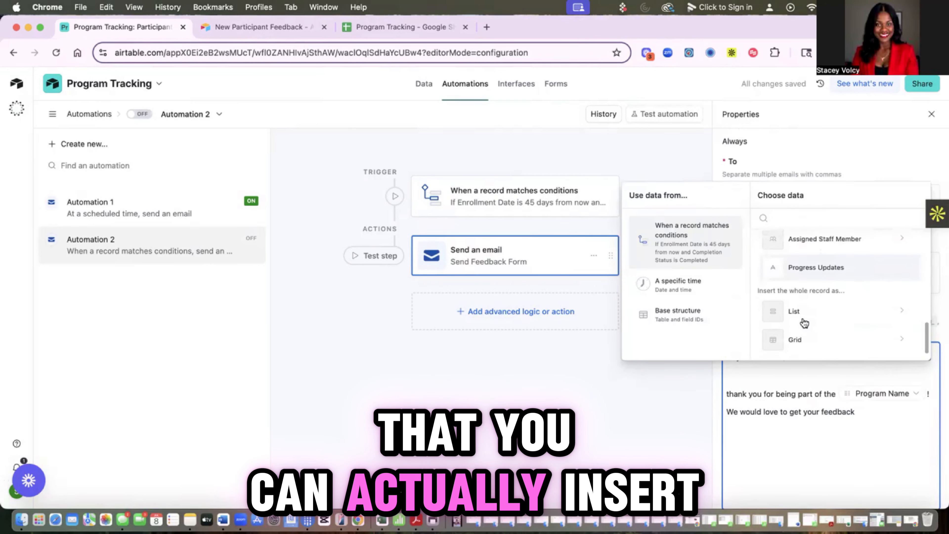
pyautogui.scroll(8, 804, 322)
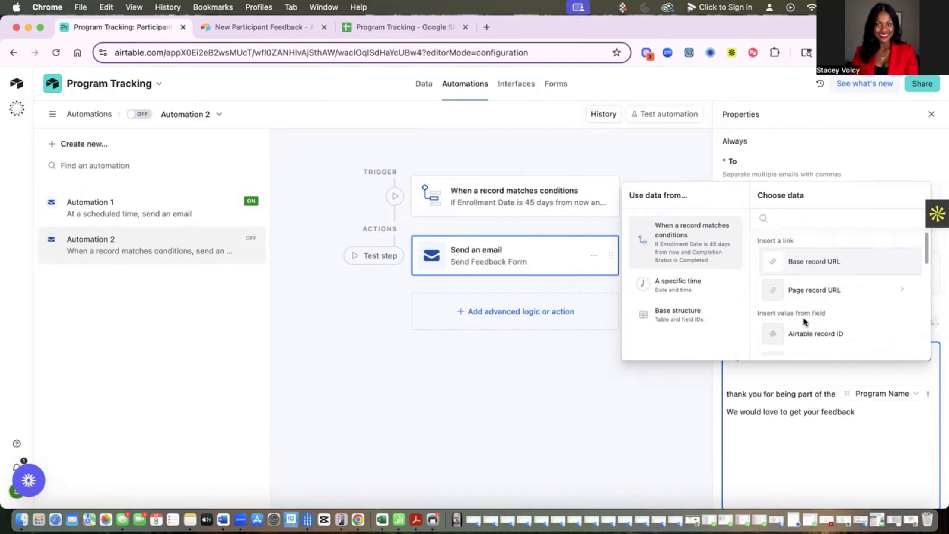
pyautogui.click(810, 292)
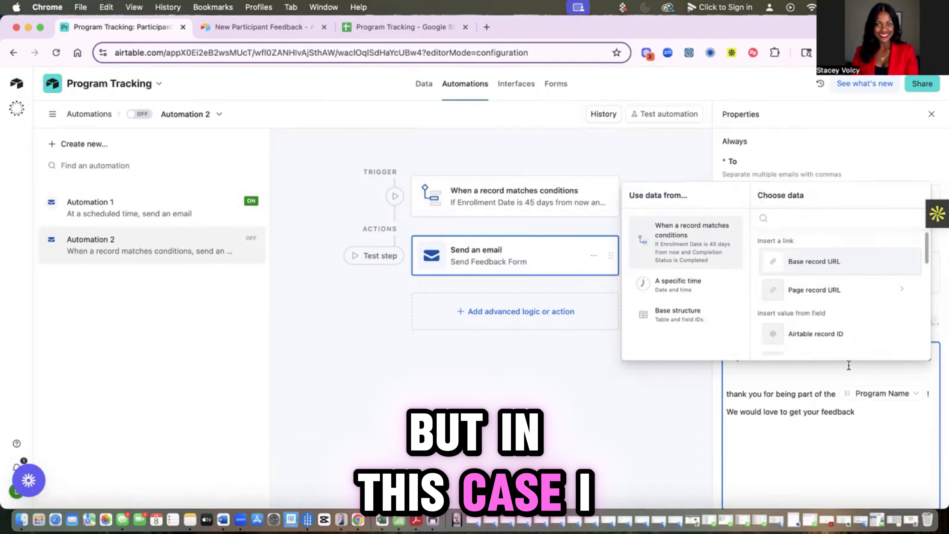
pyautogui.click(874, 418)
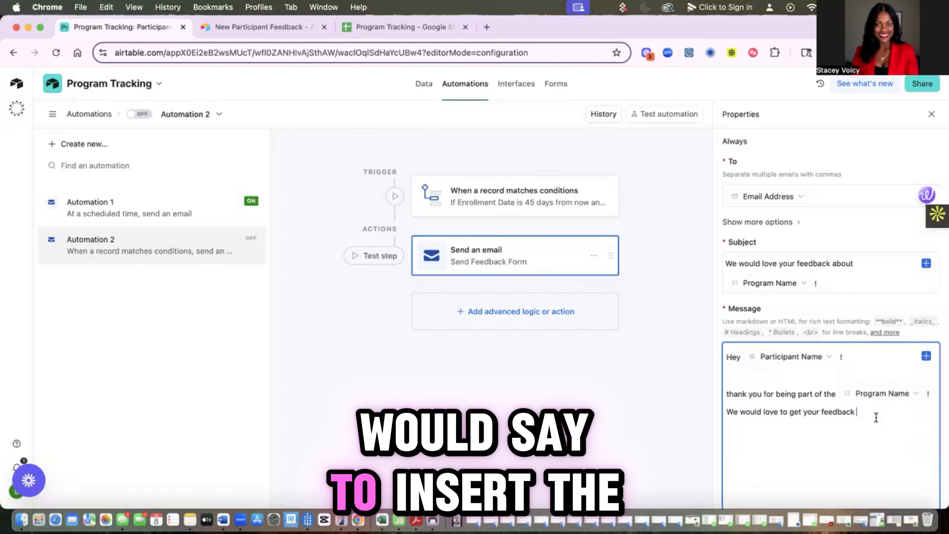
pyautogui.write('https://airtable.com/appX0Ei2eB2wsMUcT/pagVsBnhaaCGRb6q7/form')
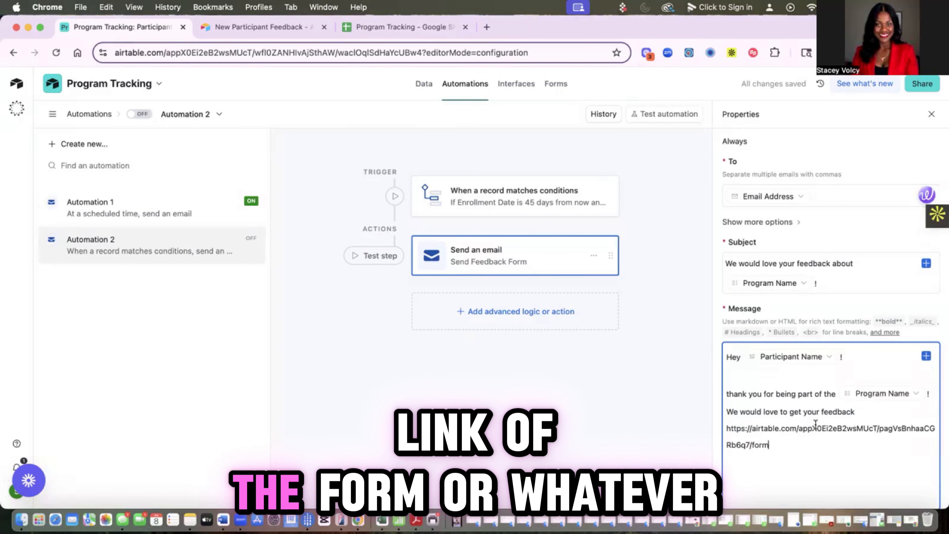
pyautogui.scroll(-5, 815, 424)
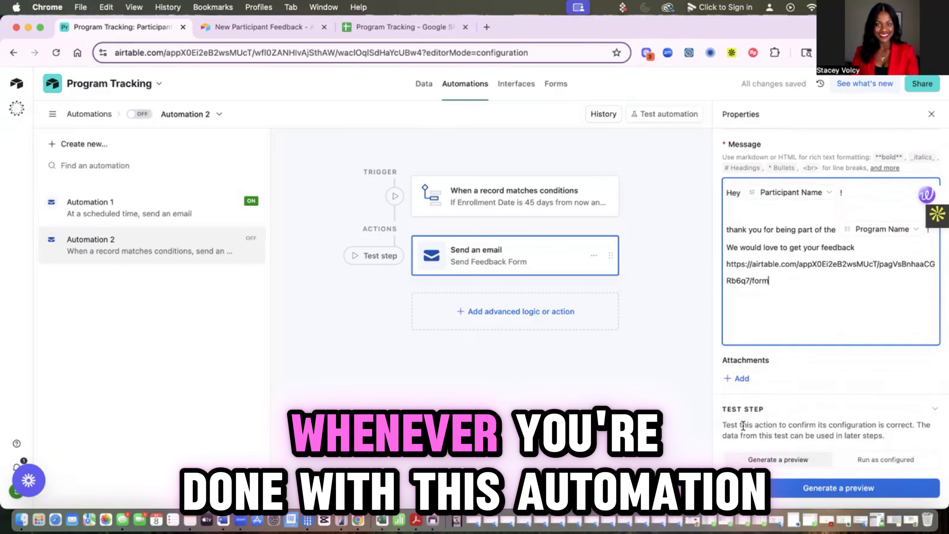
# Step: Generate a preview and run tests for both automation steps
pyautogui.click(819, 488)
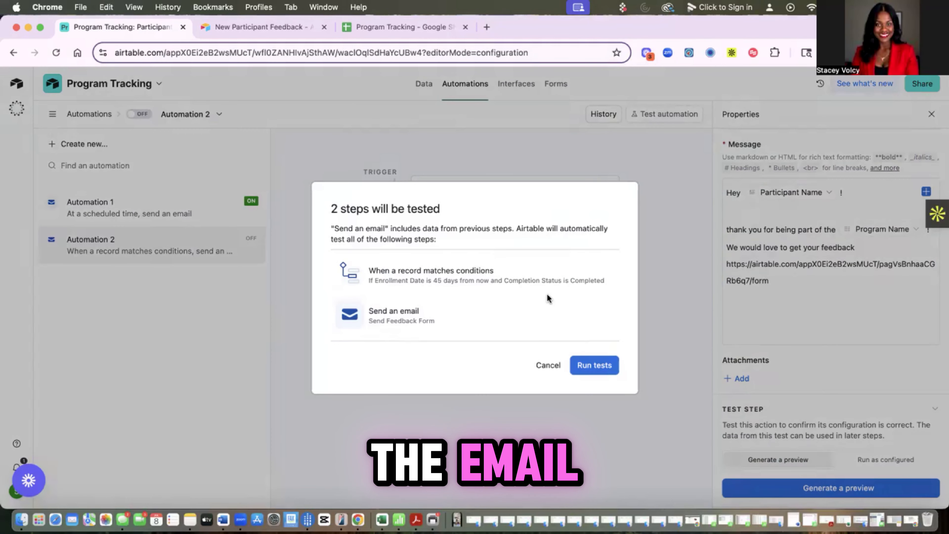
pyautogui.click(609, 365)
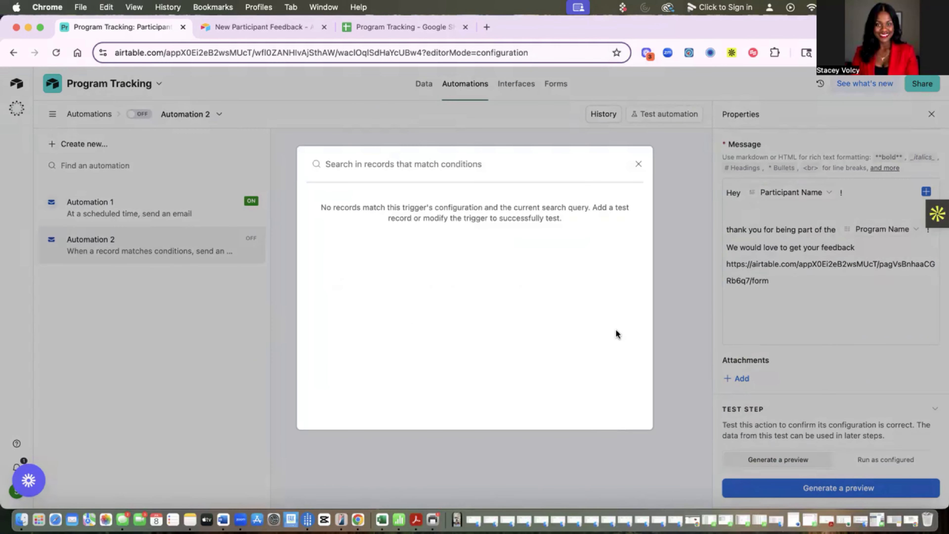
pyautogui.click(637, 164)
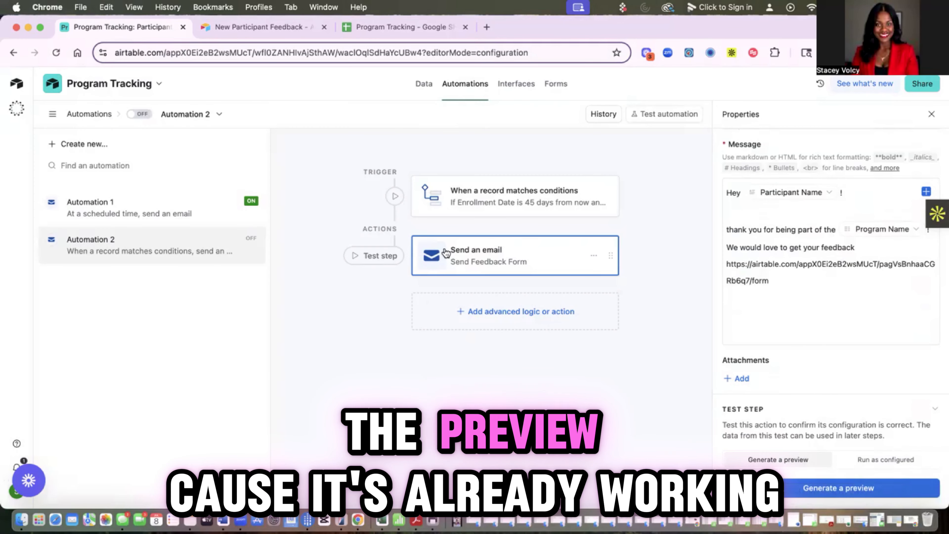
# Step: Turn Automation 2 on and go back to the Participant Tracker data
pyautogui.click(140, 114)
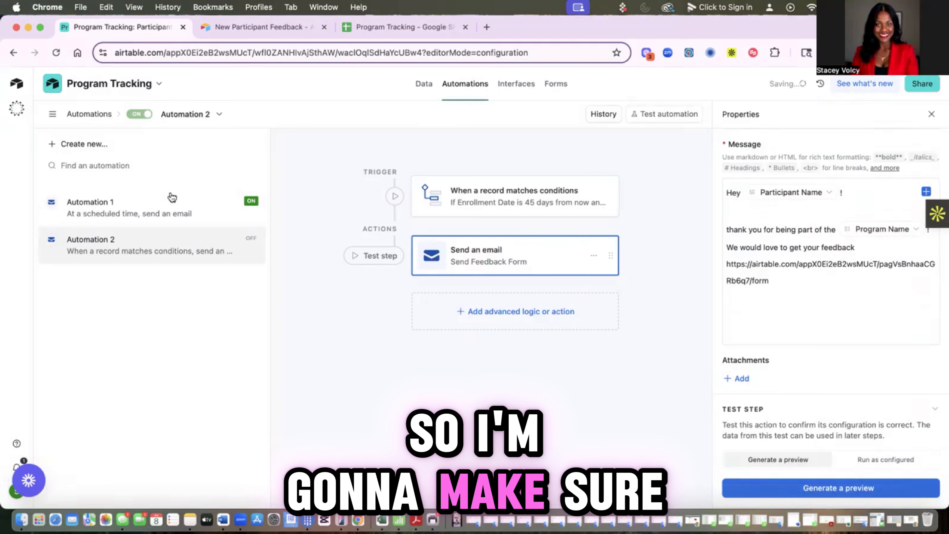
pyautogui.click(929, 115)
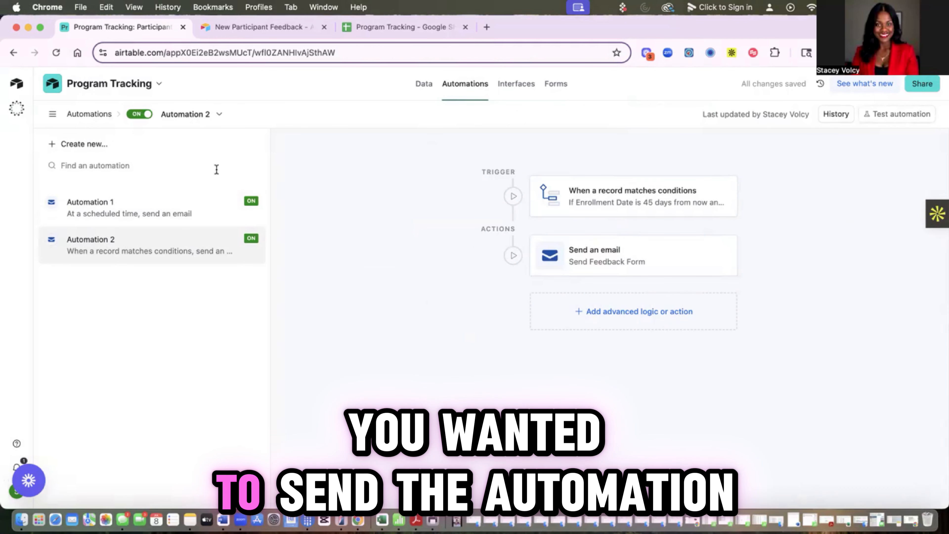
pyautogui.click(425, 84)
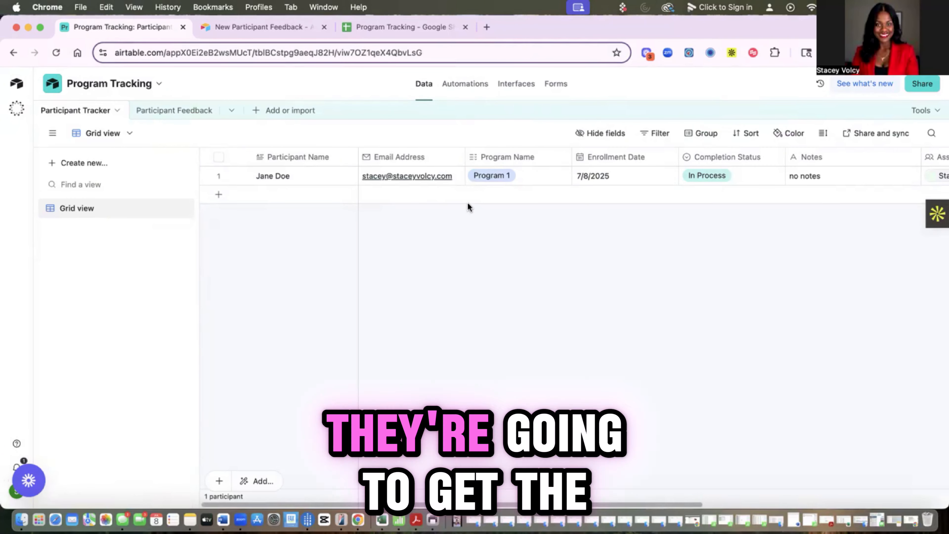
# Step: Load the New Participant Feedback form link in a new browser tab
pyautogui.click(174, 115)
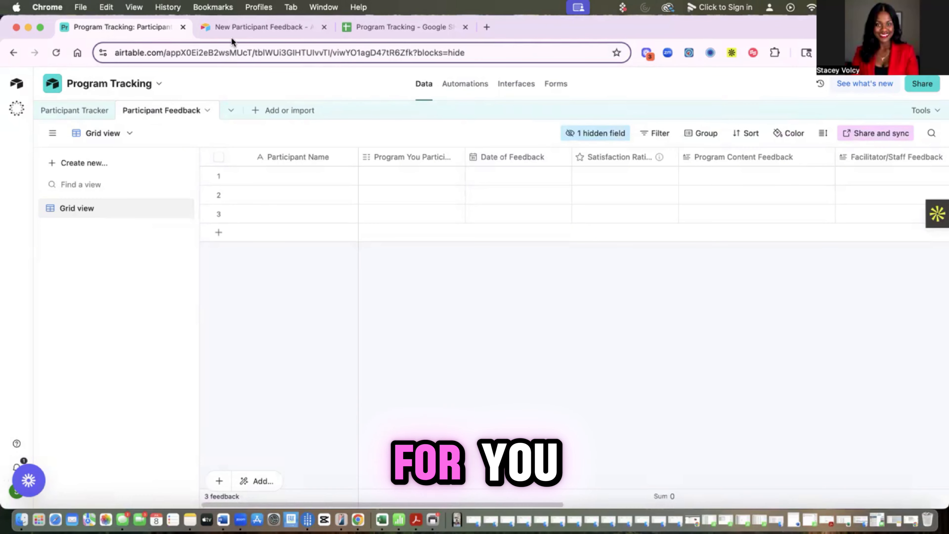
pyautogui.click(259, 28)
pyautogui.click(487, 27)
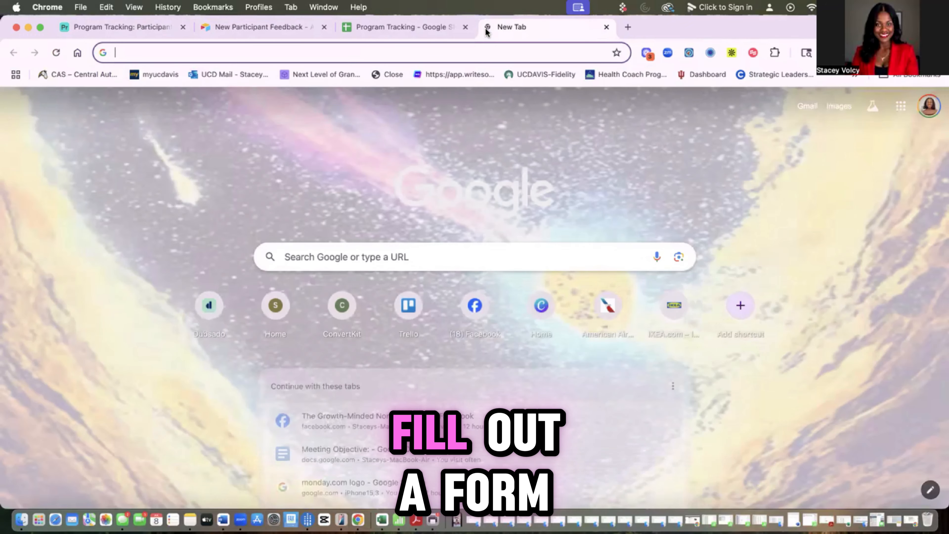
pyautogui.write('airtable.com/appX0Ei2eB2wsMUcT/pagVsBnhaaCGRb6q7/form')
pyautogui.press('Return')
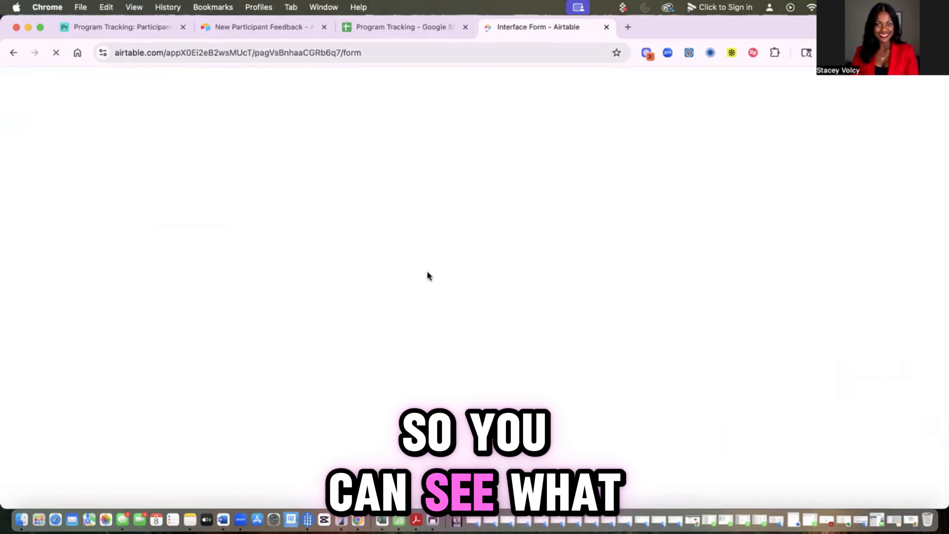
# Step: Enter the participant's name, choose Program 1, and give a five-star rating
pyautogui.click(222, 229)
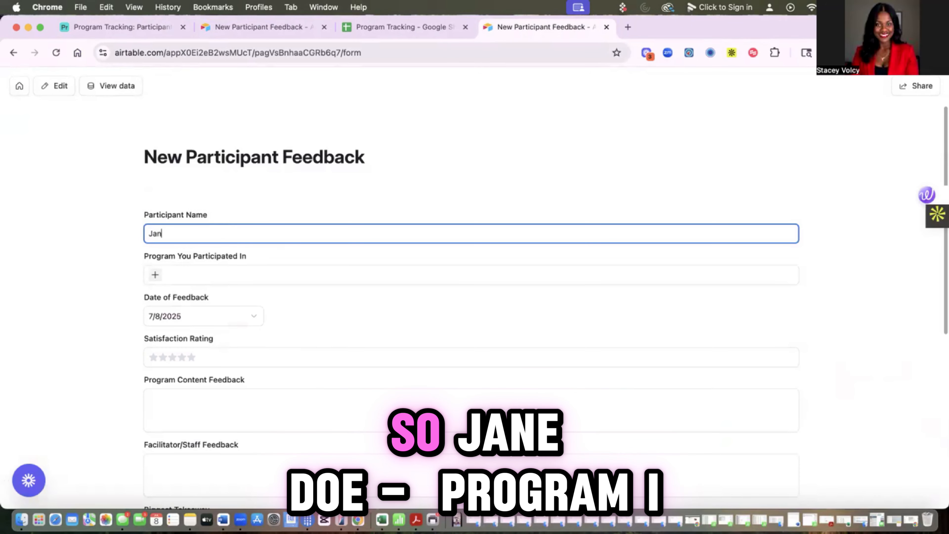
pyautogui.write('Jane Doe')
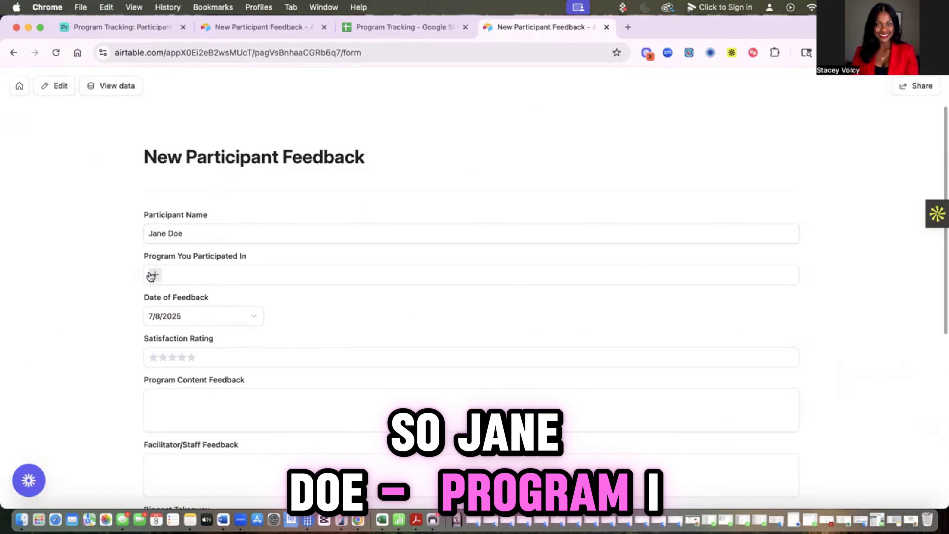
pyautogui.click(155, 275)
pyautogui.click(176, 307)
pyautogui.scroll(-4, 205, 299)
pyautogui.click(191, 225)
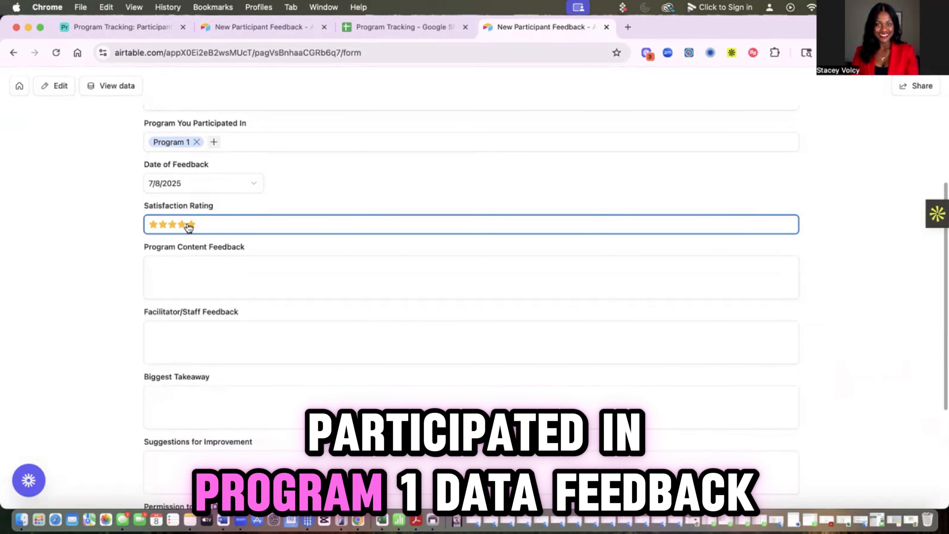
# Step: Enter 'Great' feedback, grant quote permission YES, submit, and return to Program Tracking
pyautogui.click(209, 277)
pyautogui.click(172, 356)
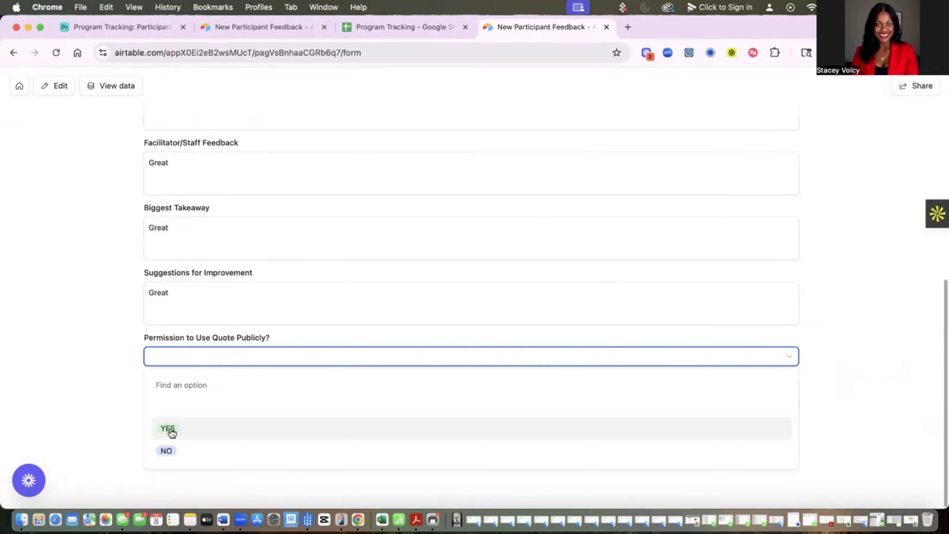
pyautogui.click(170, 429)
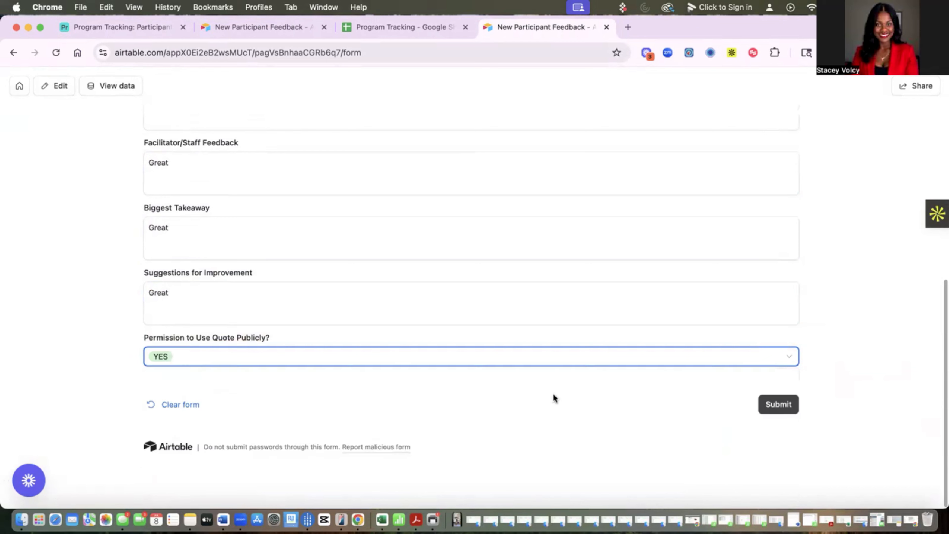
pyautogui.click(794, 406)
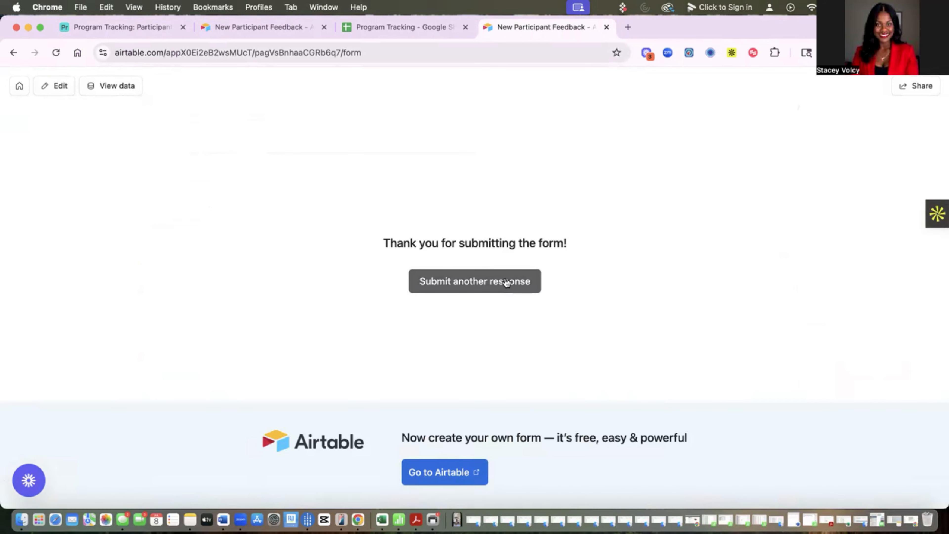
pyautogui.click(137, 26)
# Step: Drag the submitted feedback record up to row 1 of Participant Feedback
pyautogui.click(100, 111)
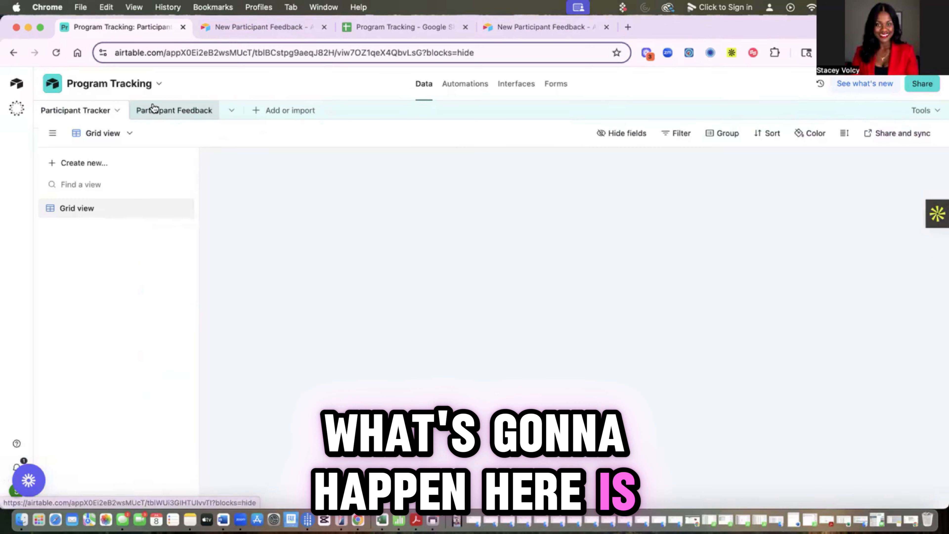
pyautogui.click(157, 110)
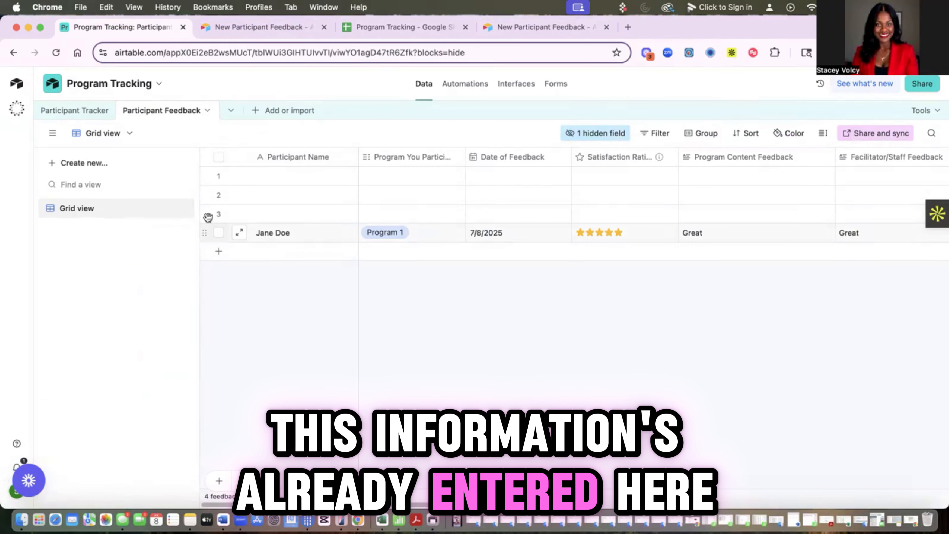
pyautogui.moveTo(219, 213); pyautogui.dragTo(220, 175)
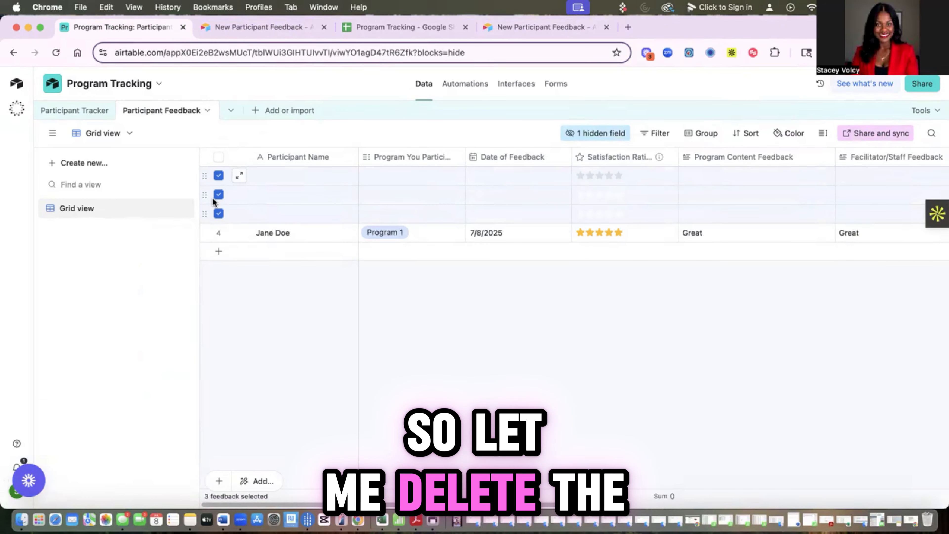
pyautogui.press('Escape')
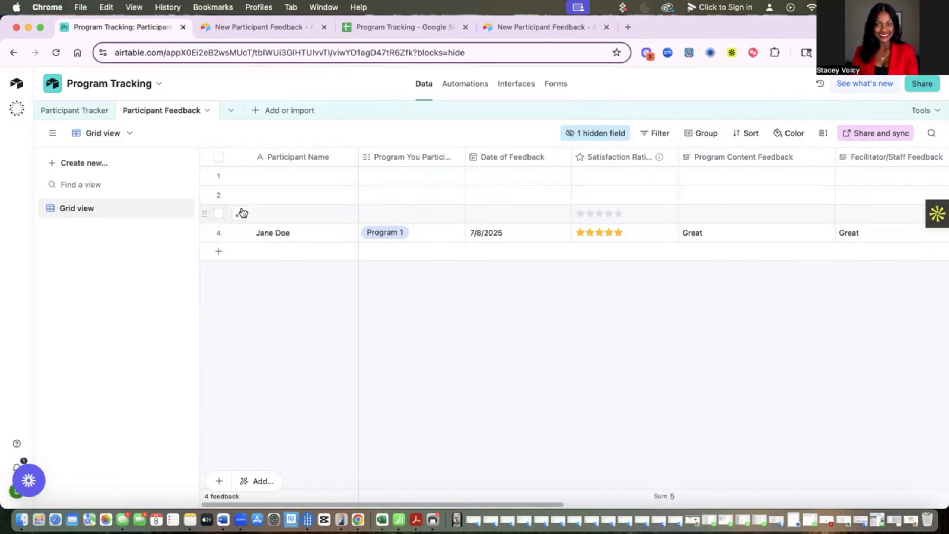
pyautogui.moveTo(206, 214); pyautogui.dragTo(203, 174)
pyautogui.hscroll(10, 565, 180)
pyautogui.hscroll(-10, 566, 179)
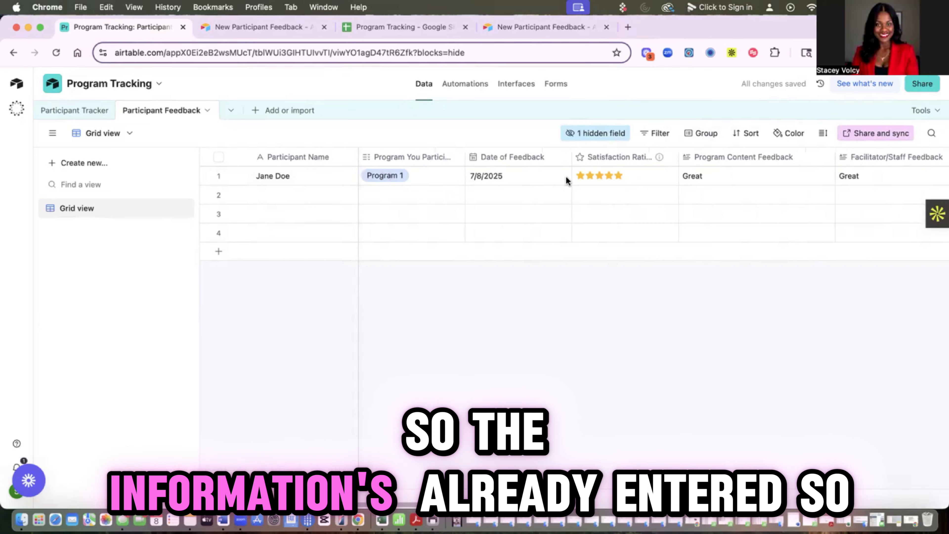
# Step: Switch to the Participant Tracker table in the Airtable base
pyautogui.click(61, 112)
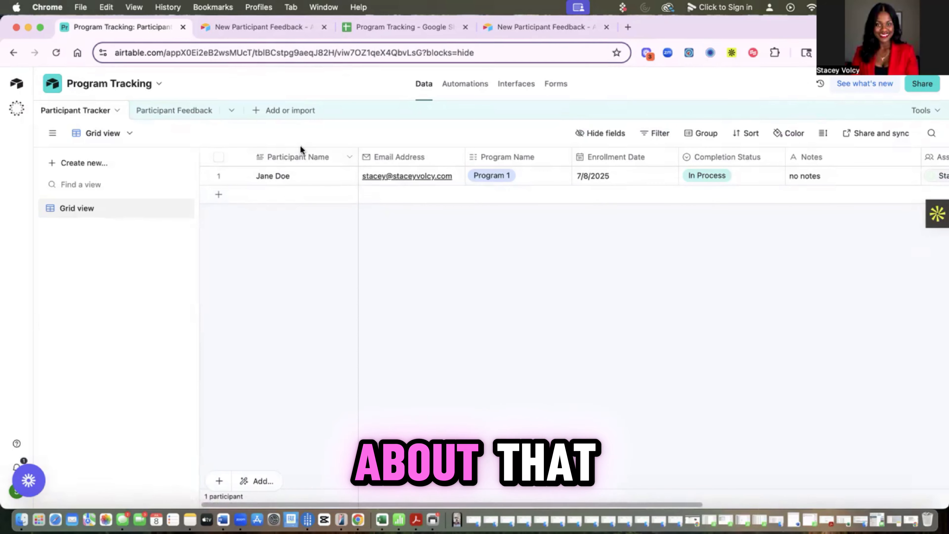
pyautogui.click(379, 26)
pyautogui.click(118, 28)
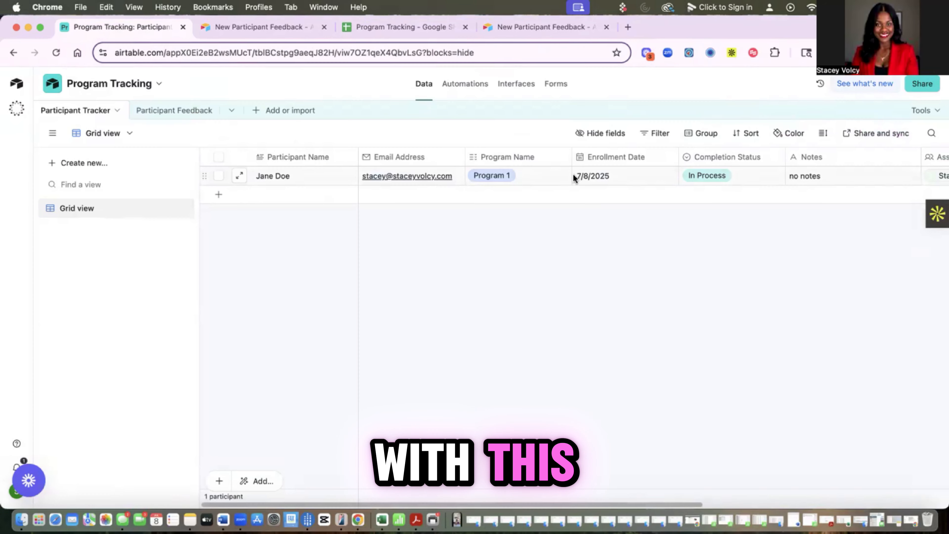
# Step: Add a Collaborator User field to Participant Feedback with a team member as default user
pyautogui.click(196, 109)
pyautogui.hscroll(10, 546, 162)
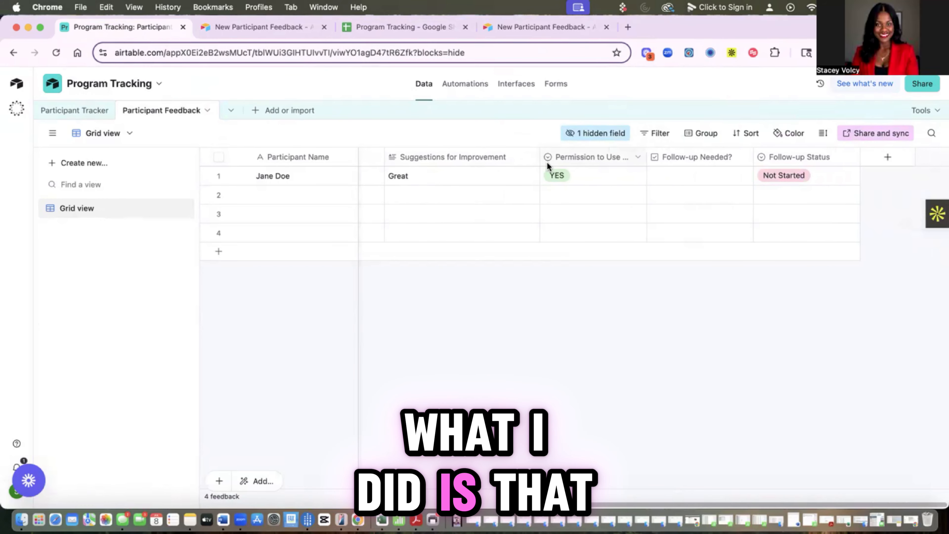
pyautogui.click(745, 159)
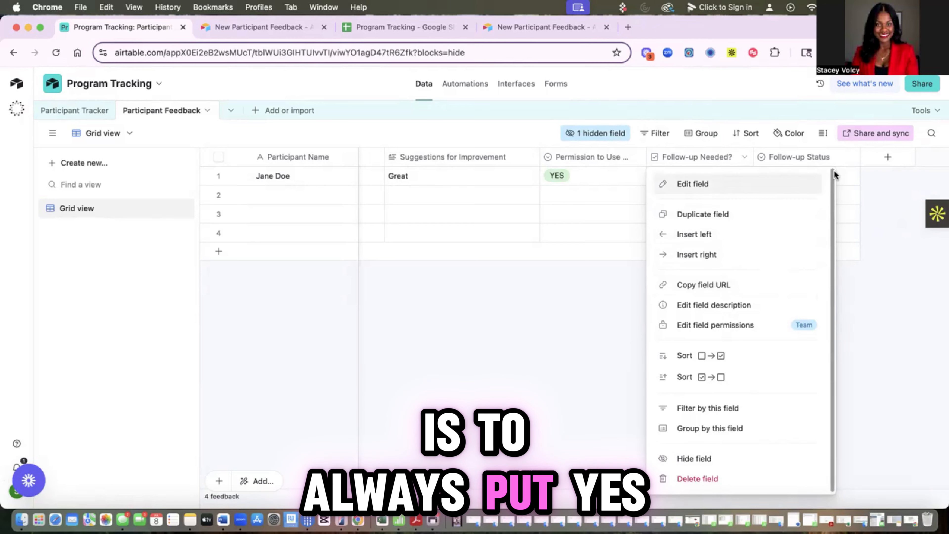
pyautogui.click(883, 159)
pyautogui.click(888, 156)
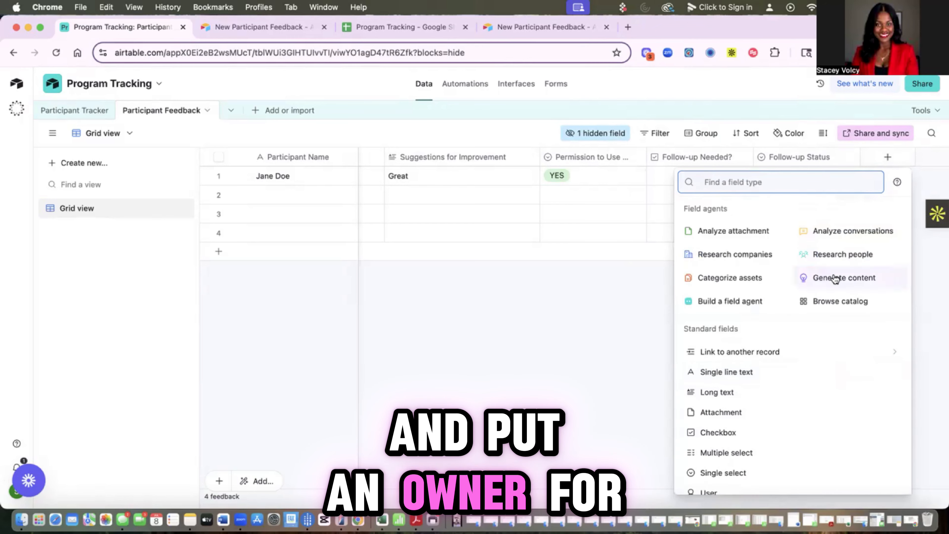
pyautogui.scroll(-5, 741, 382)
pyautogui.click(722, 410)
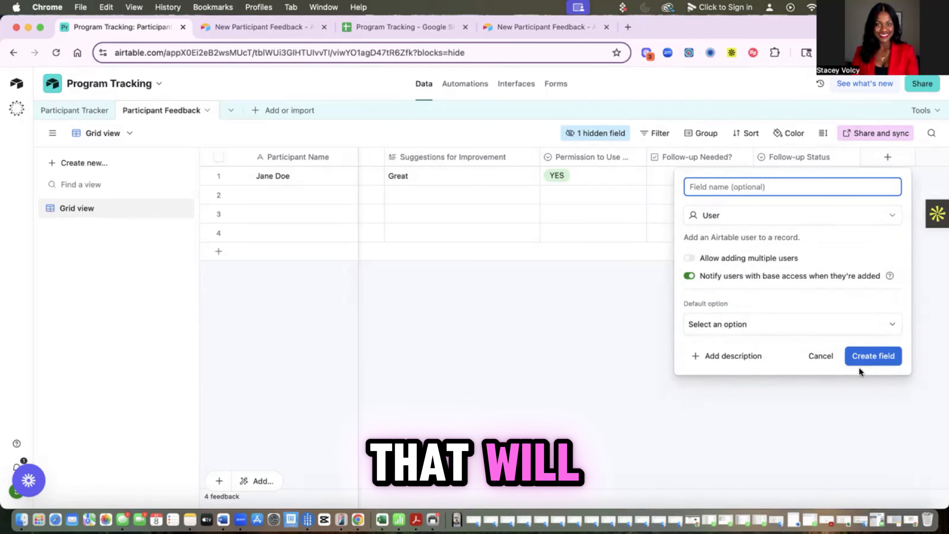
pyautogui.click(859, 326)
pyautogui.click(727, 412)
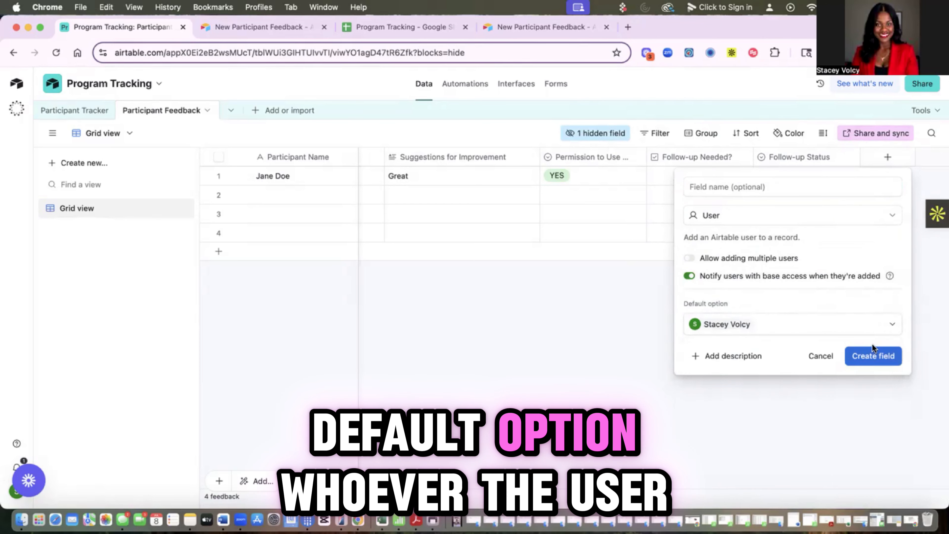
pyautogui.click(872, 353)
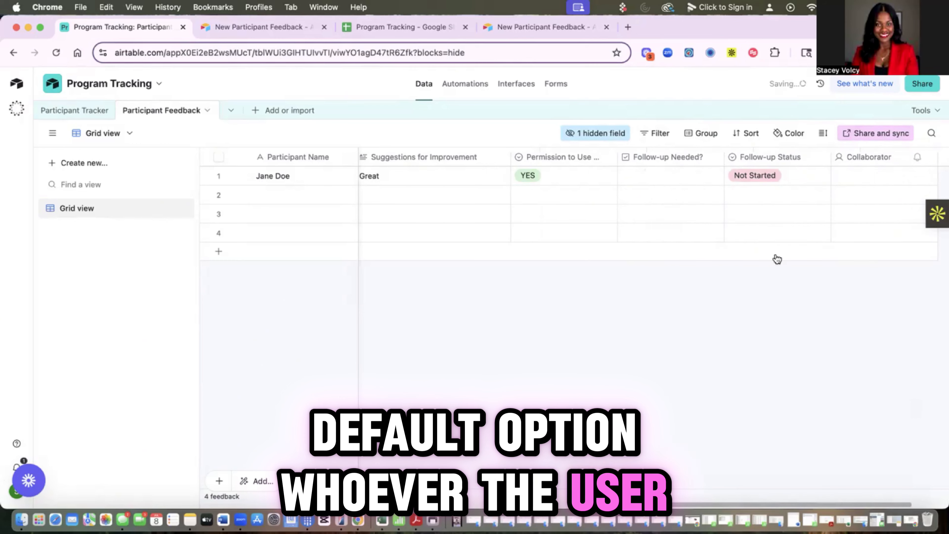
# Step: Make Follow-up Needed? checked by default and tick it on the submitted record
pyautogui.click(714, 157)
pyautogui.click(664, 184)
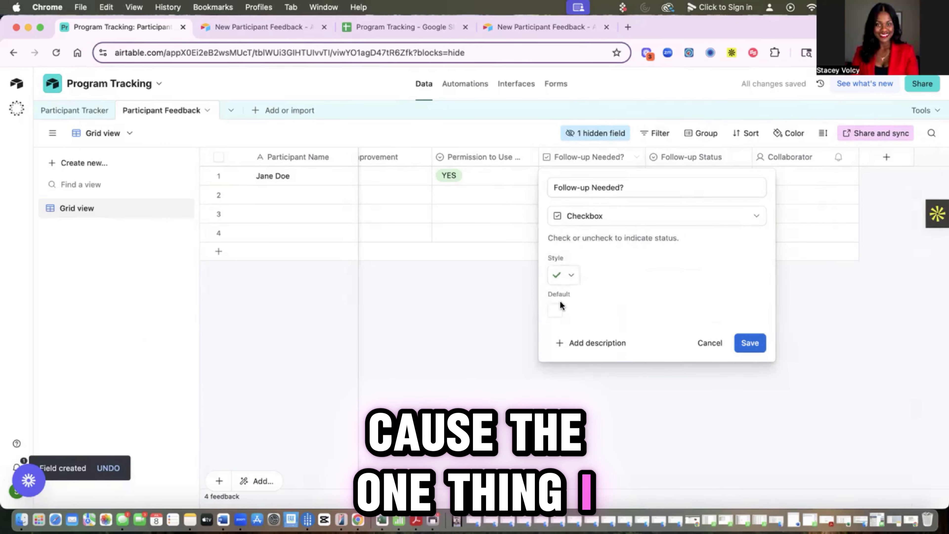
pyautogui.click(556, 309)
pyautogui.click(749, 343)
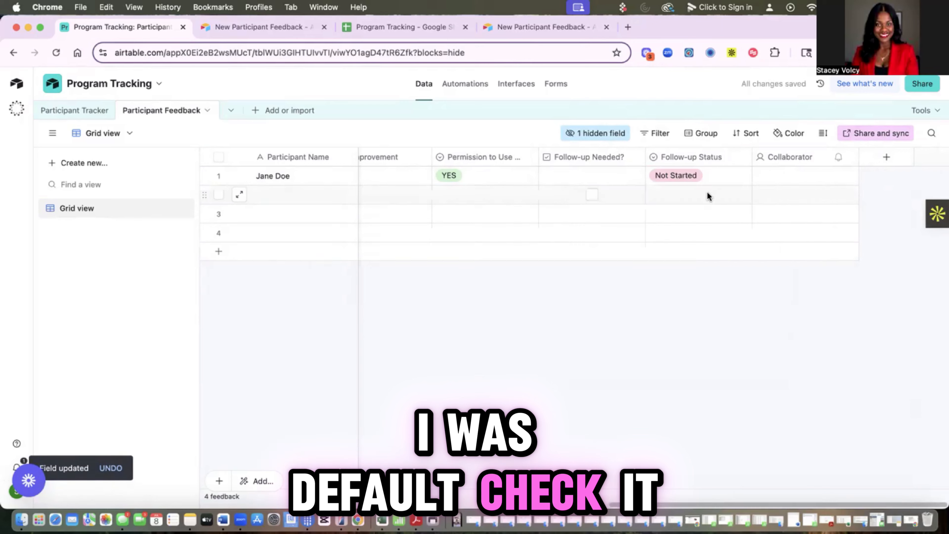
pyautogui.click(592, 176)
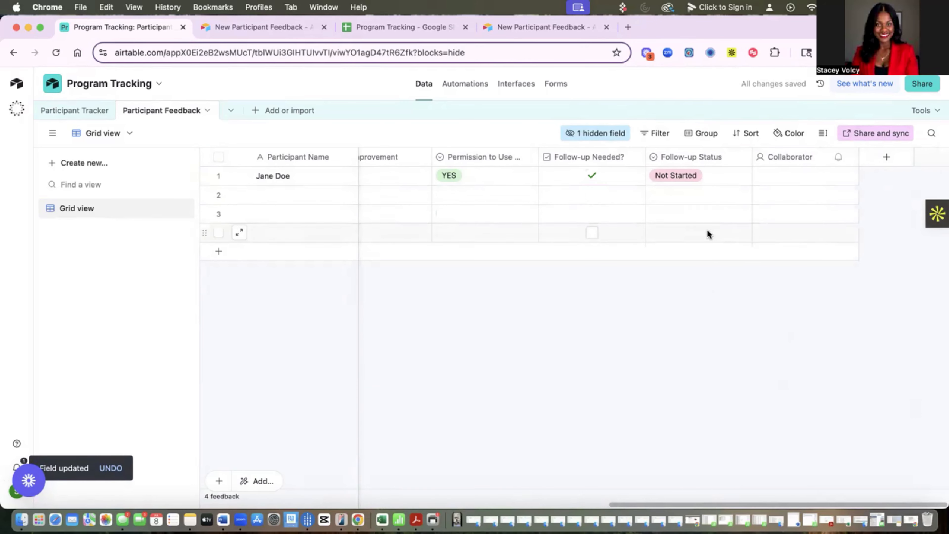
pyautogui.hscroll(-10, 572, 198)
pyautogui.hscroll(-8, 575, 200)
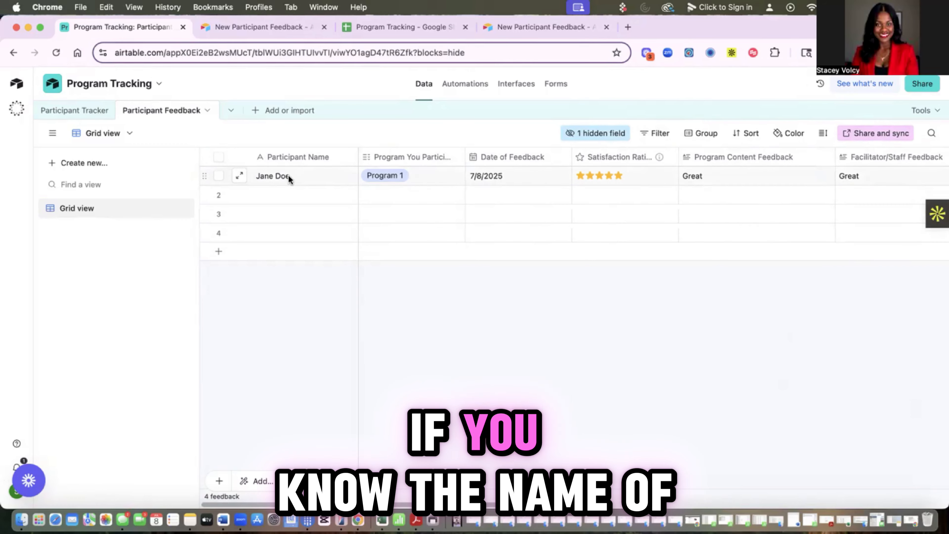
# Step: Show the Participant Tracker record for Program 1, enrolled 7/8/2025, In Process
pyautogui.click(69, 114)
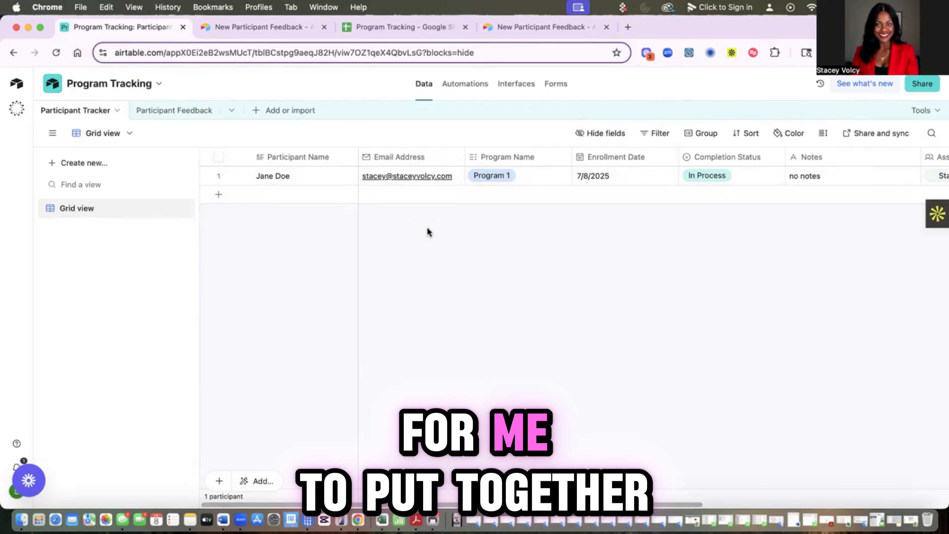
pyautogui.hscroll(1, 678, 321)
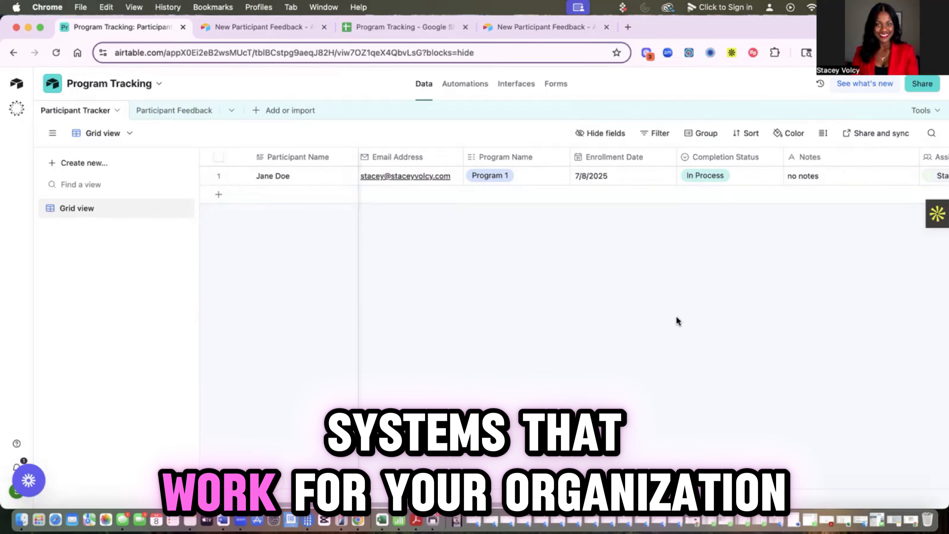